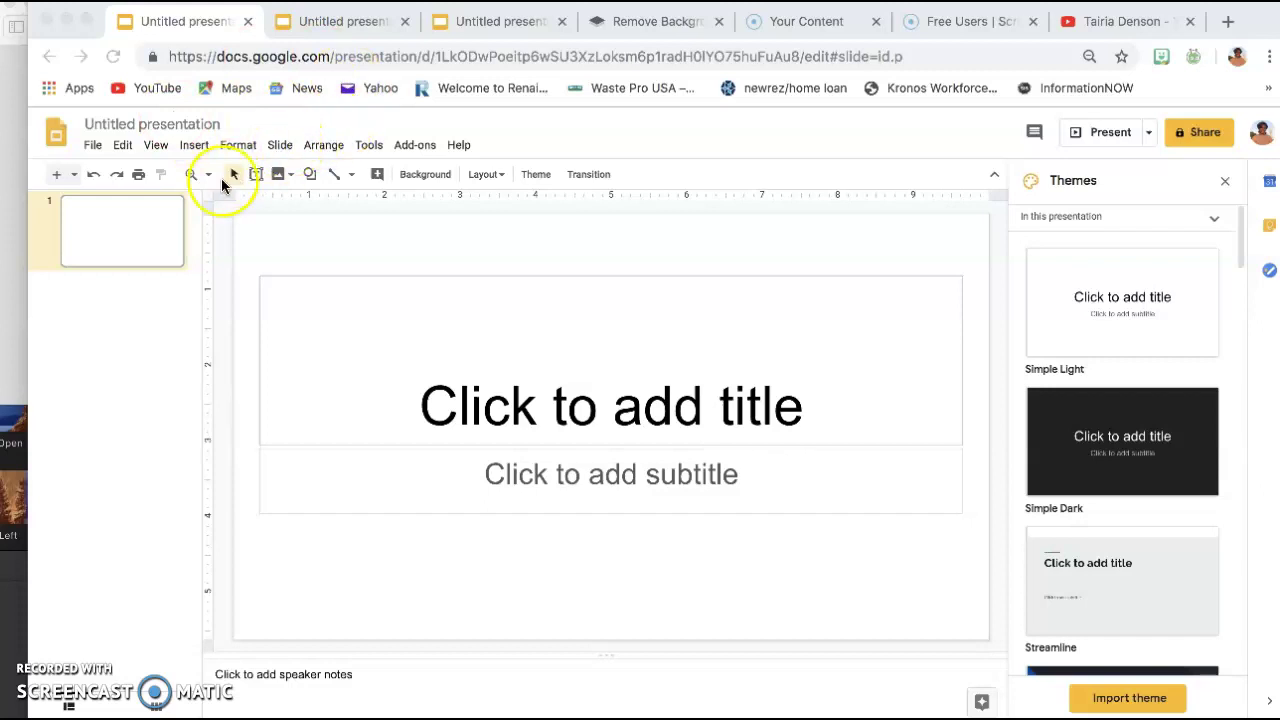
Delete both the title and subtitle placeholders from the first slide.
{"action": "left_click", "coordinate": [258, 243]}
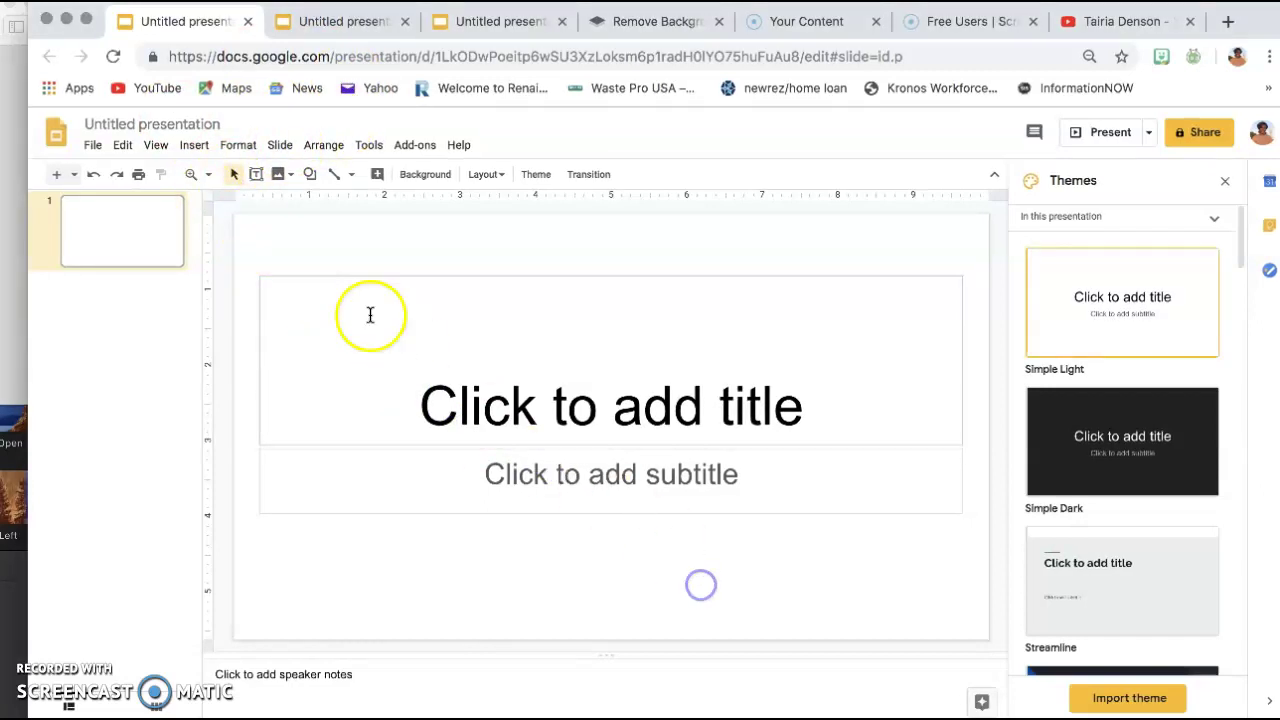
{"action": "left_click", "coordinate": [250, 255]}
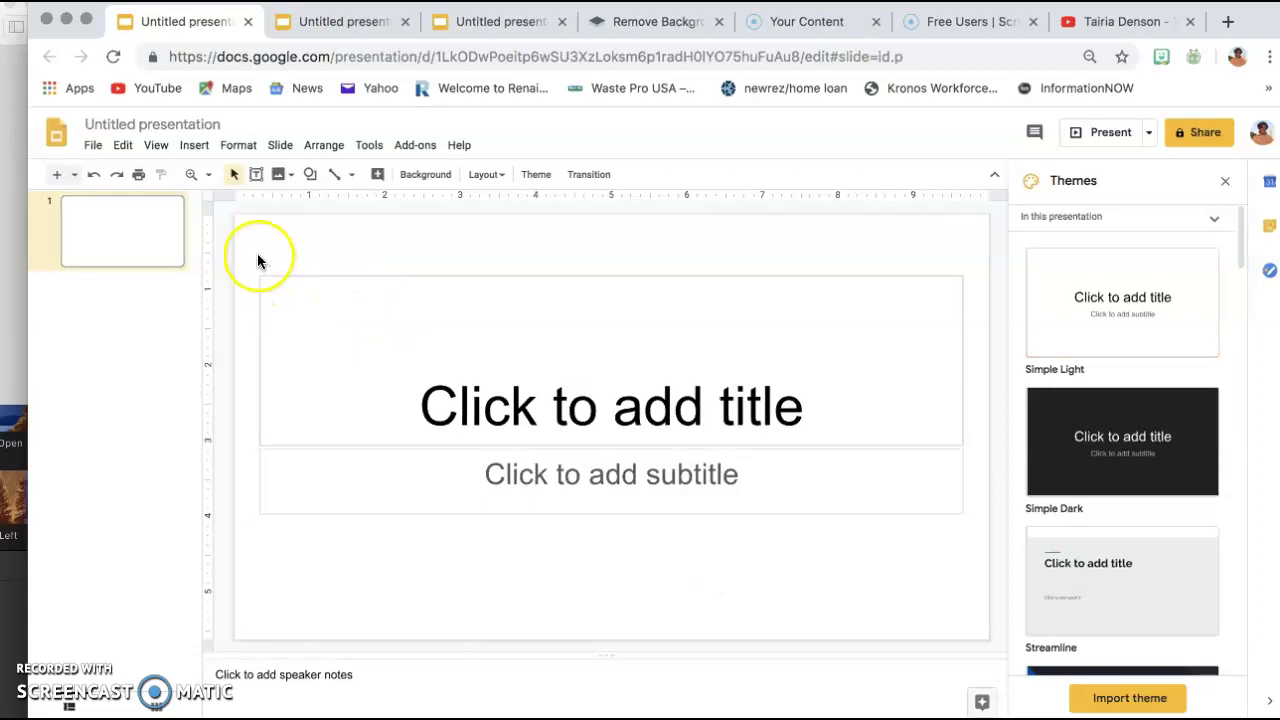
{"action": "left_click_drag", "start_coordinate": [257, 255], "coordinate": [735, 594]}
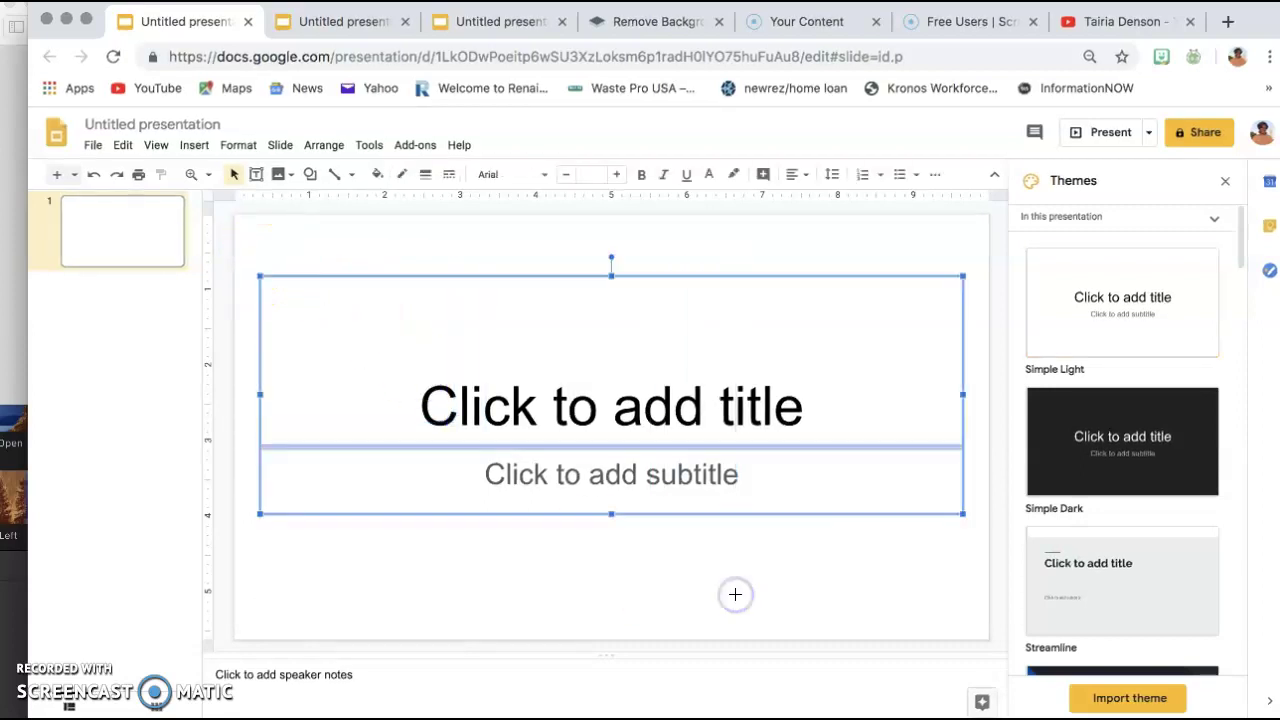
{"action": "key", "text": "Delete"}
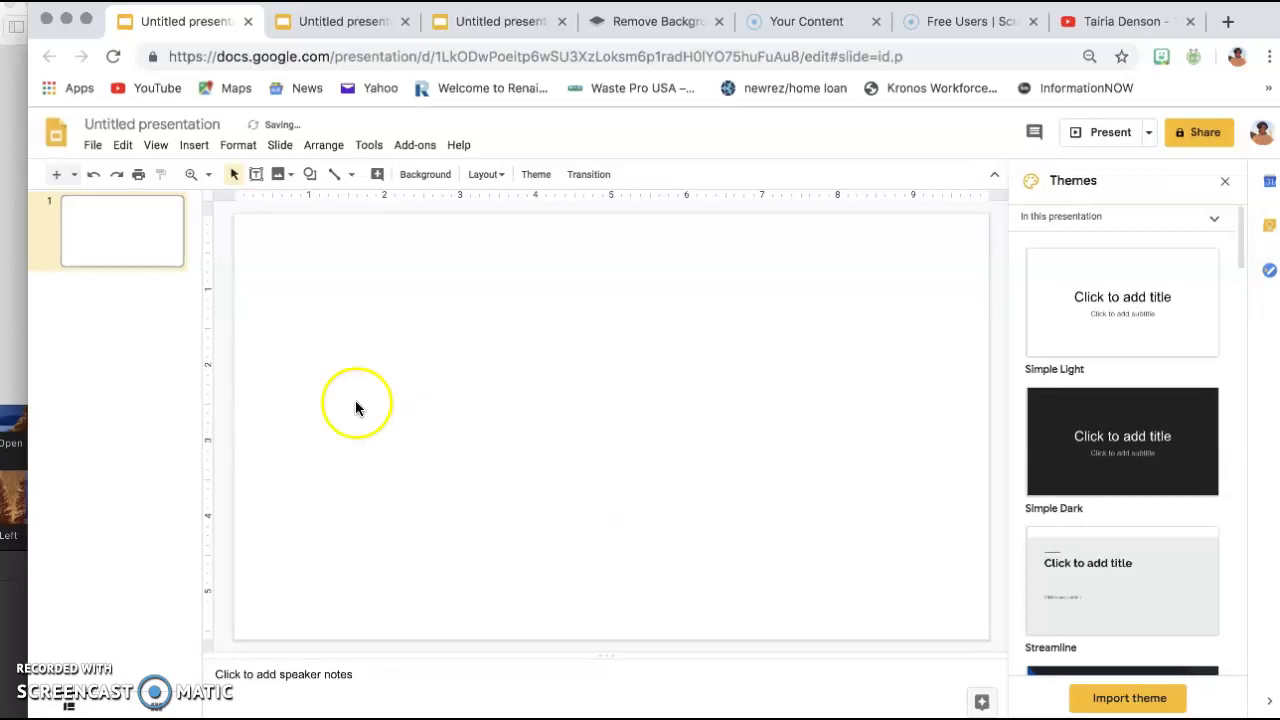
Search the web for images of "floor and wall background" to insert into the slide.
{"action": "left_click", "coordinate": [195, 147]}
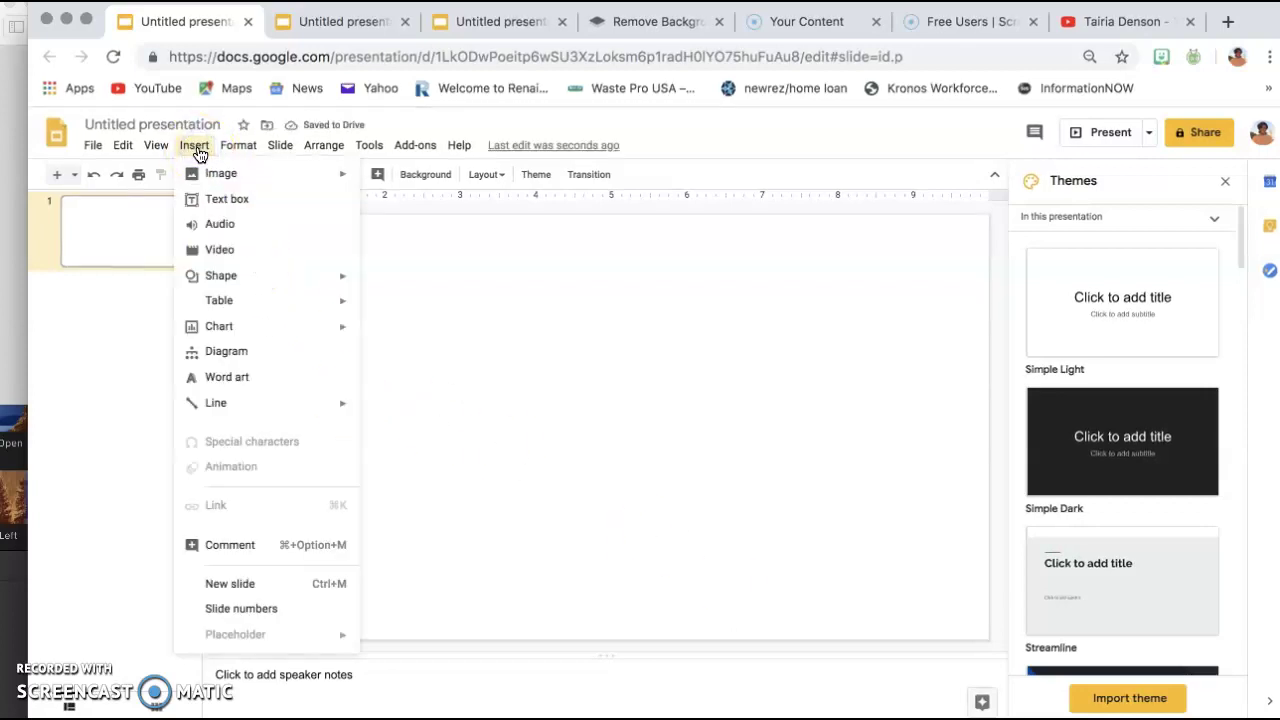
{"action": "mouse_move", "coordinate": [242, 178]}
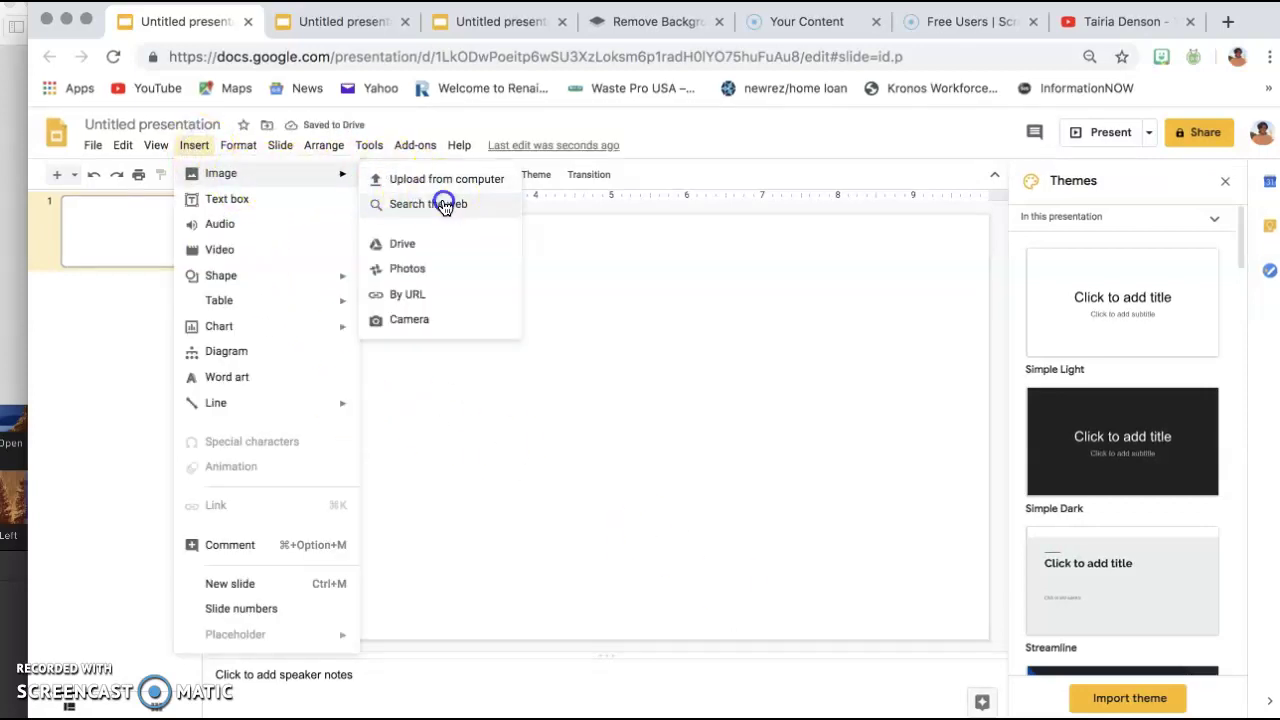
{"action": "left_click", "coordinate": [445, 205]}
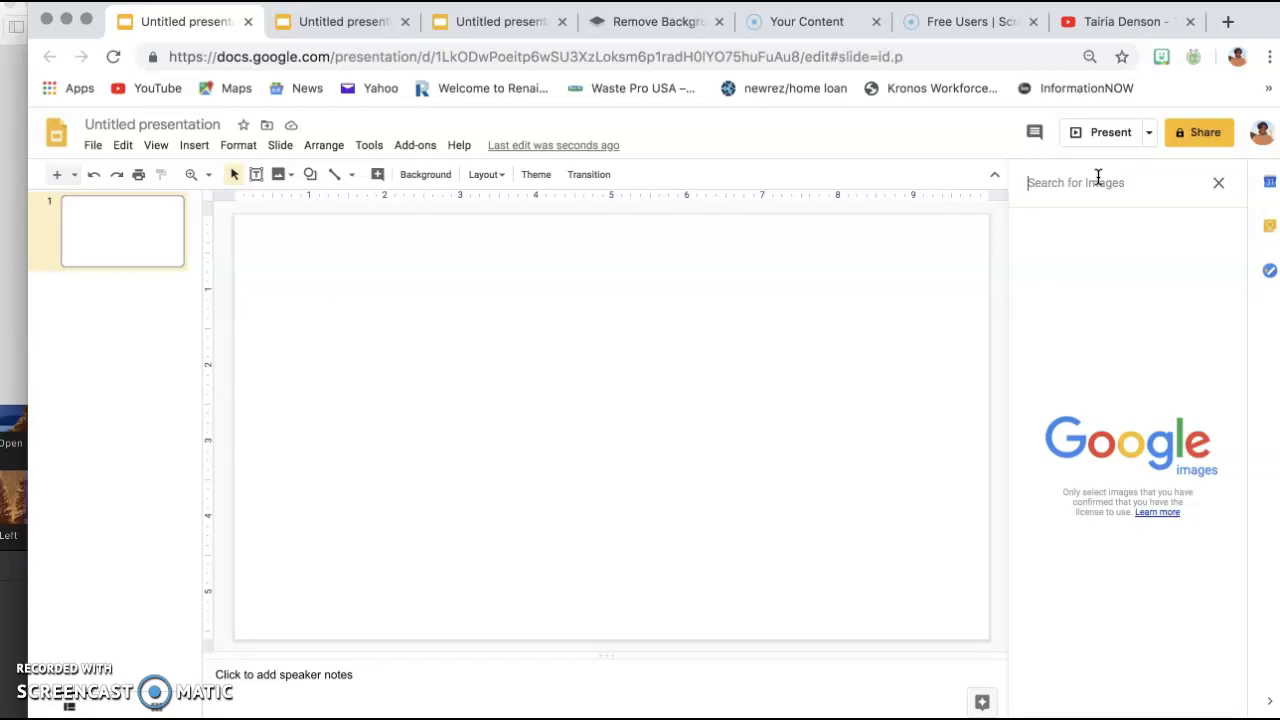
{"action": "type", "text": "flo"}
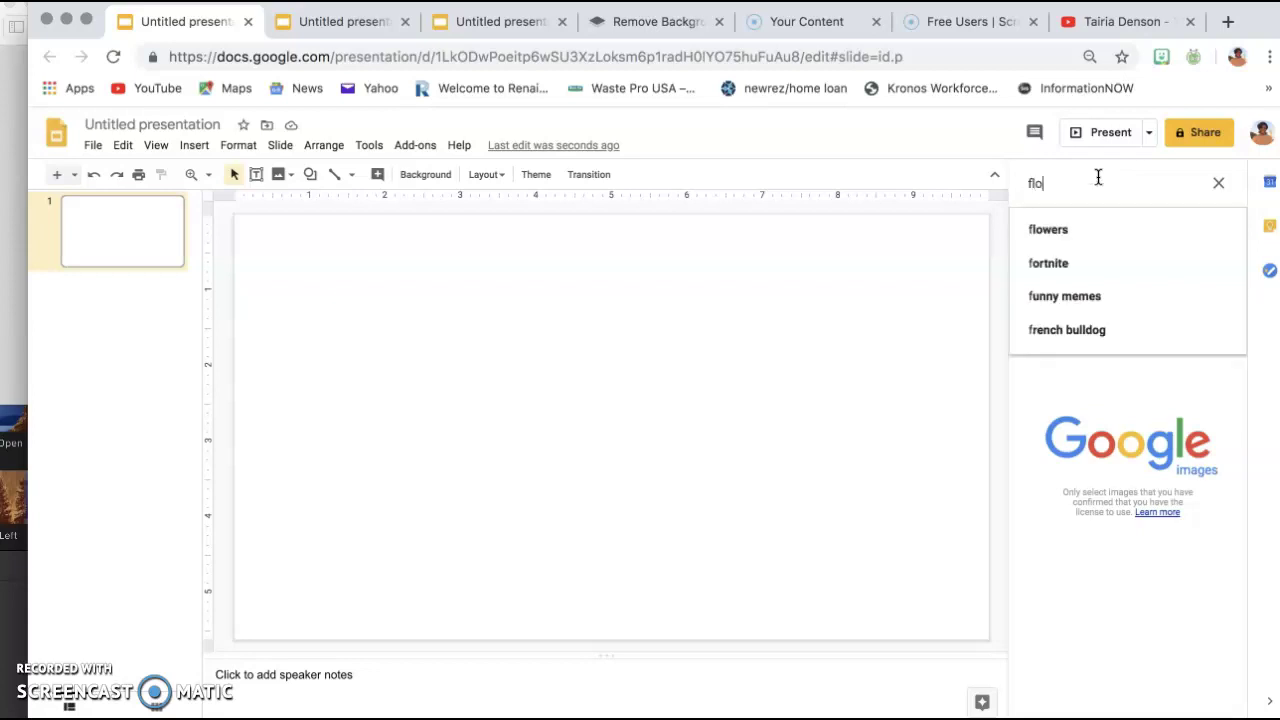
{"action": "type", "text": "or and wa"}
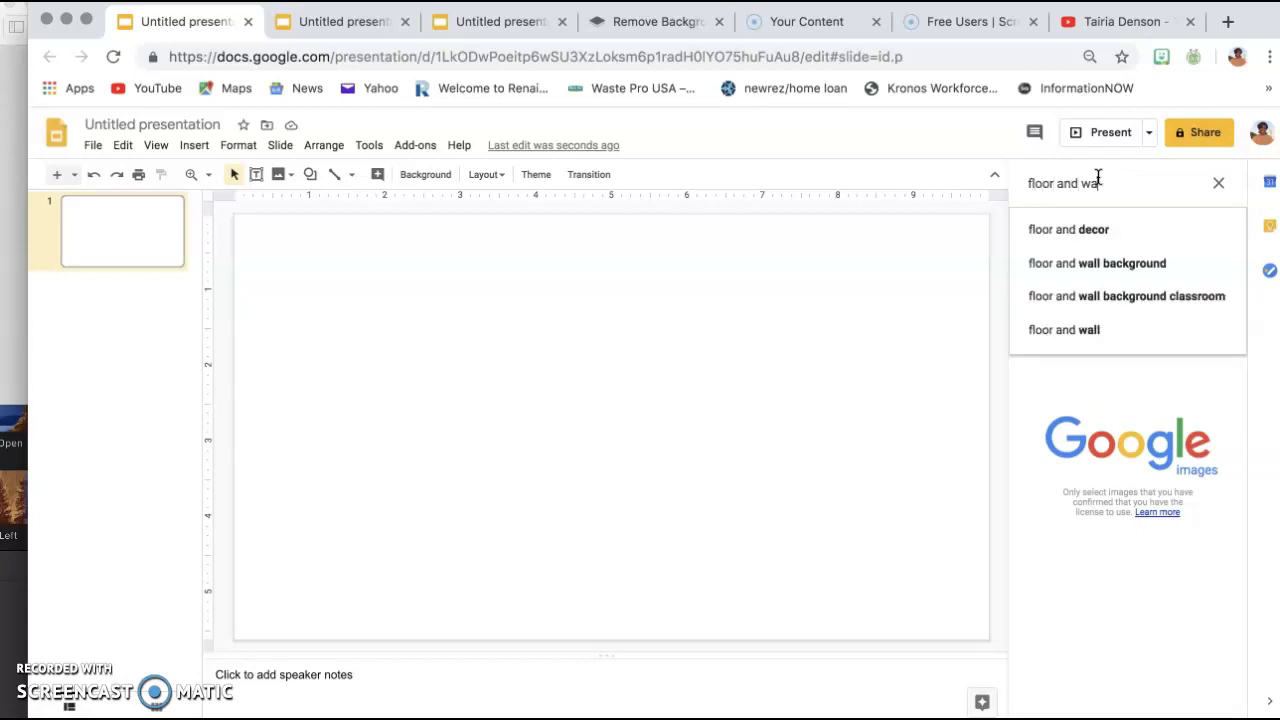
{"action": "left_click", "coordinate": [1157, 229]}
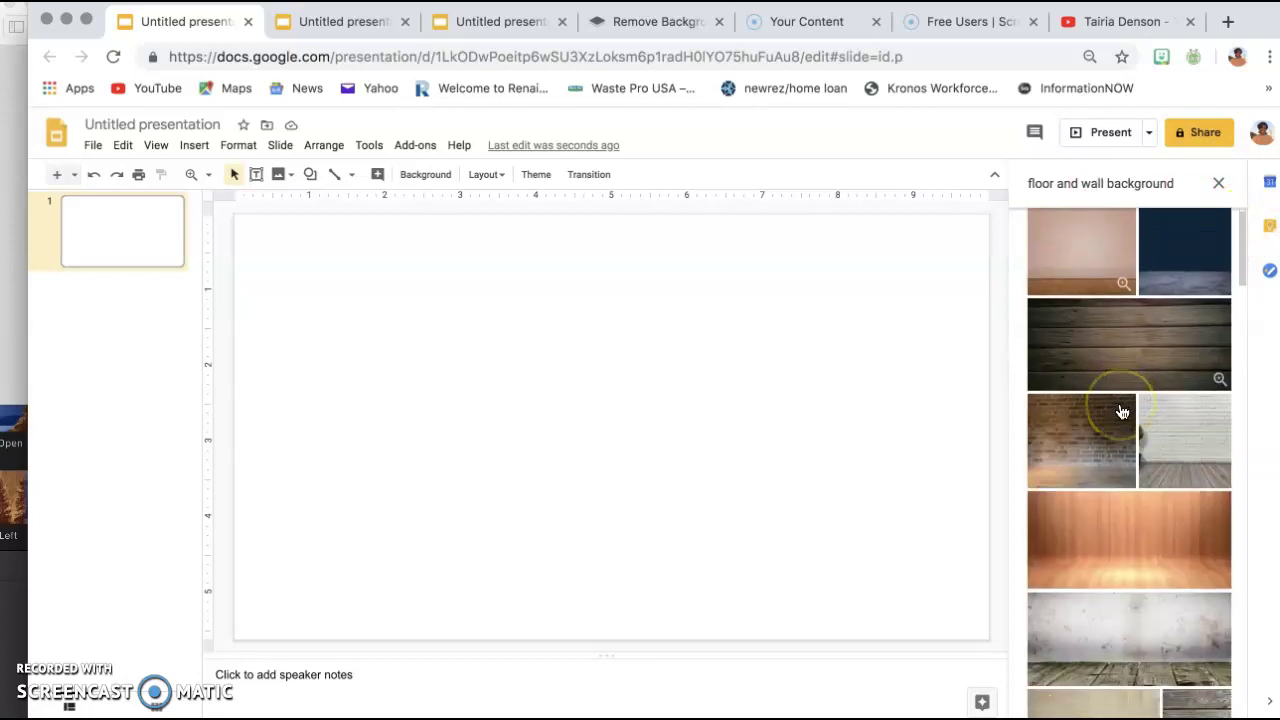
Insert the dark blue wall image with the empty white frame and red tile floor onto the slide.
{"action": "scroll", "coordinate": [1122, 412], "scroll_direction": "down", "scroll_amount": 10}
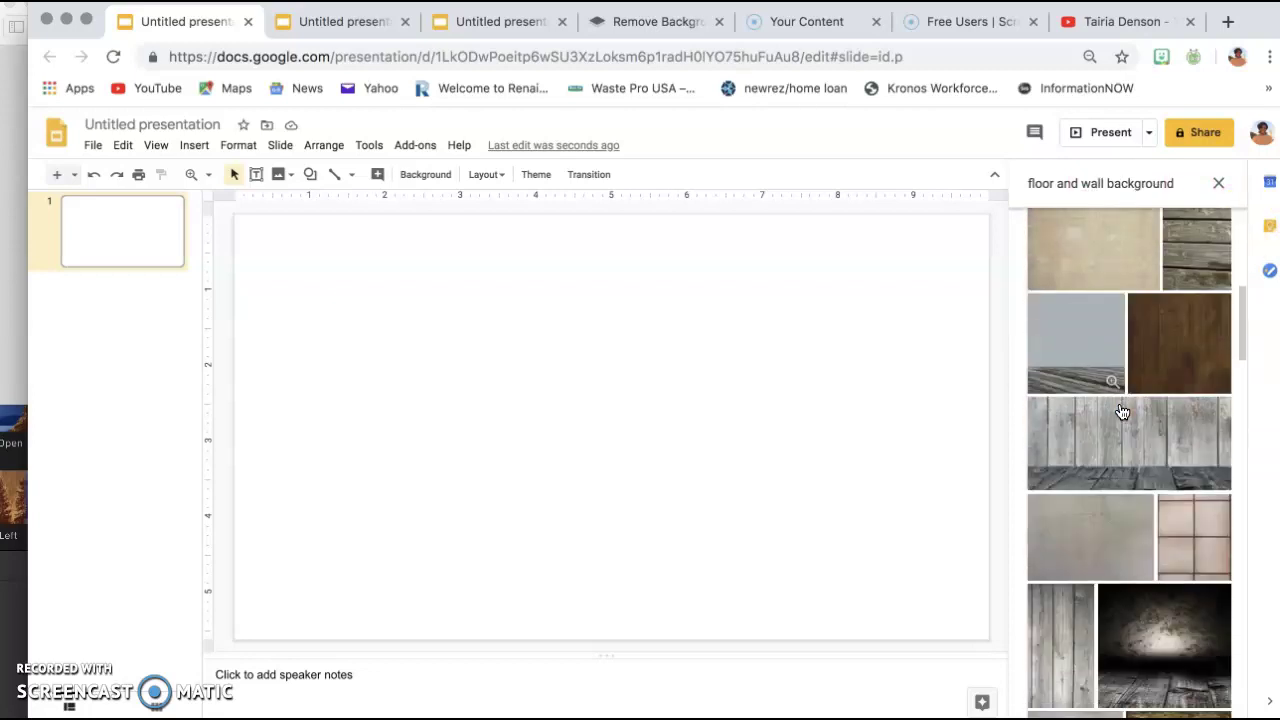
{"action": "scroll", "coordinate": [1122, 412], "scroll_direction": "down", "scroll_amount": 10}
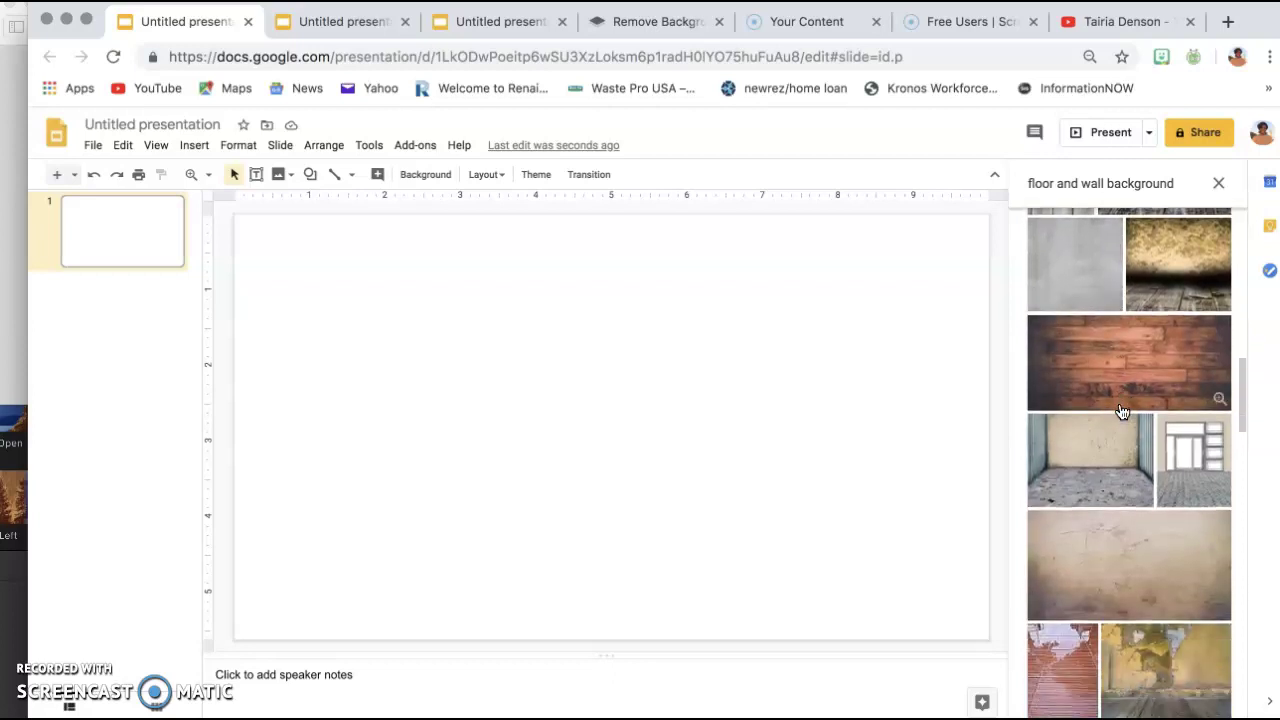
{"action": "scroll", "coordinate": [1122, 412], "scroll_direction": "down", "scroll_amount": 10}
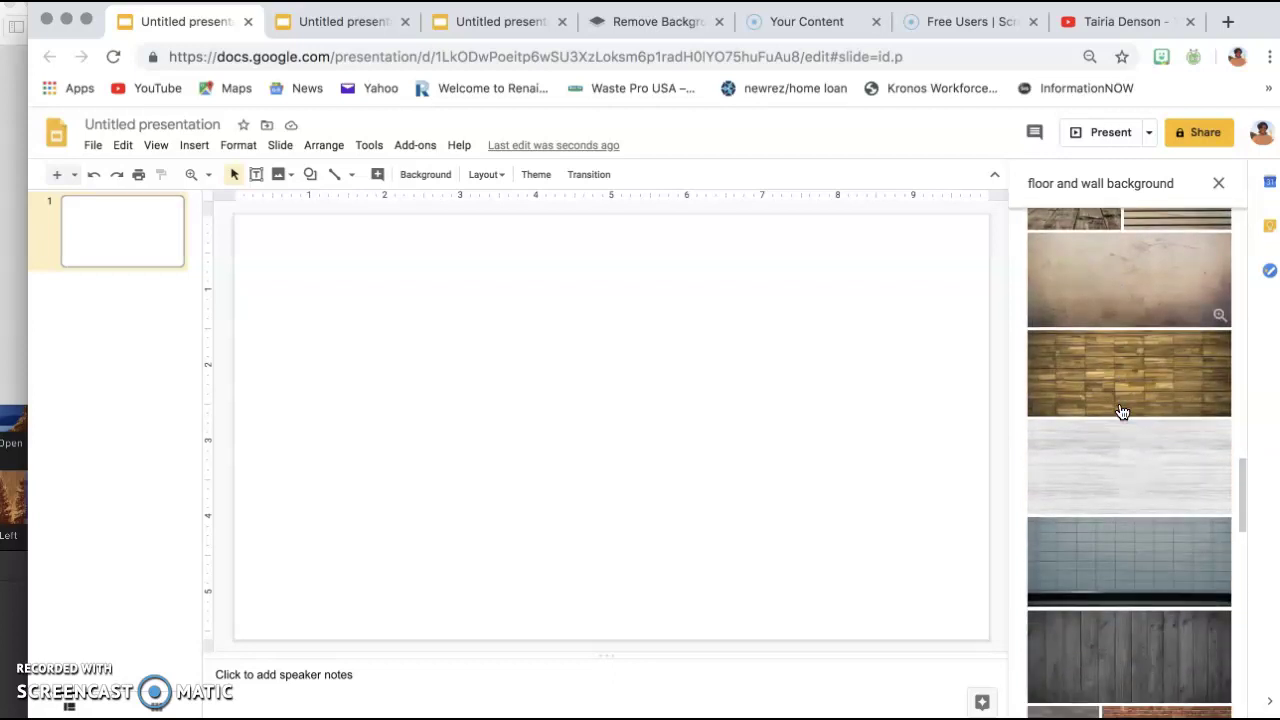
{"action": "scroll", "coordinate": [1122, 412], "scroll_direction": "down", "scroll_amount": 10}
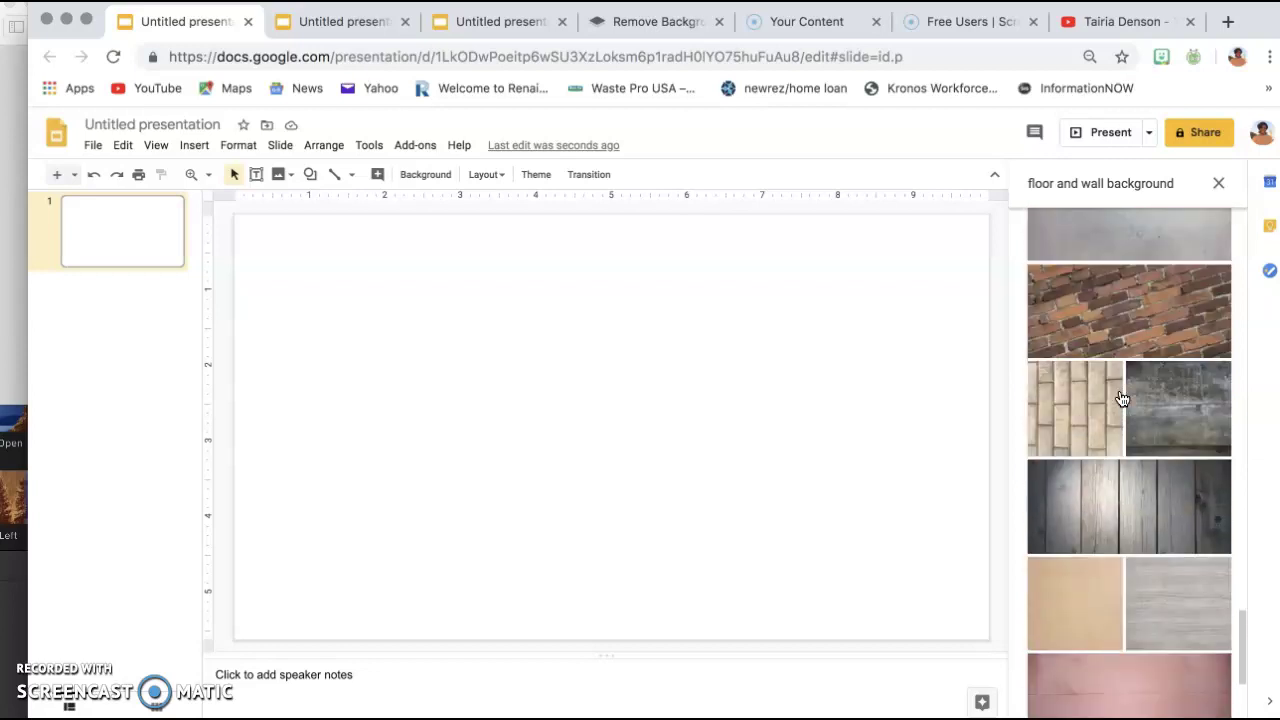
{"action": "scroll", "coordinate": [1122, 399], "scroll_direction": "down", "scroll_amount": 10}
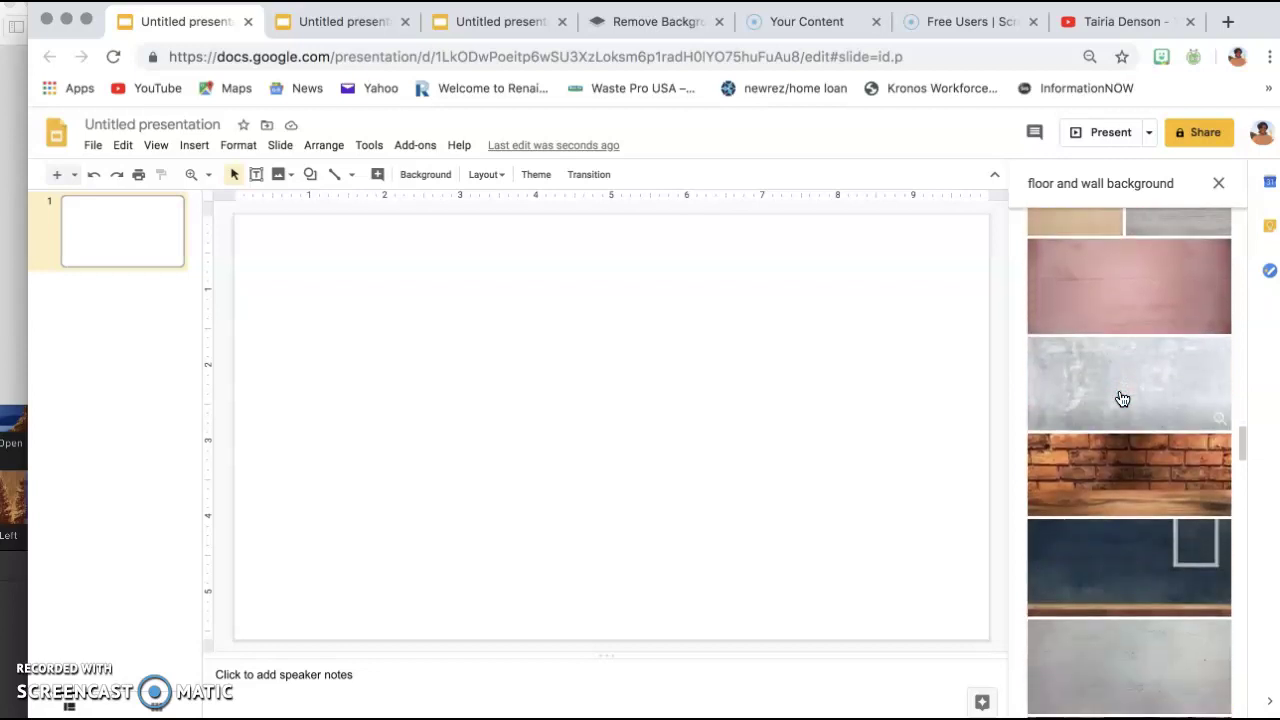
{"action": "scroll", "coordinate": [1122, 399], "scroll_direction": "down", "scroll_amount": 3}
{"action": "left_click", "coordinate": [1118, 368]}
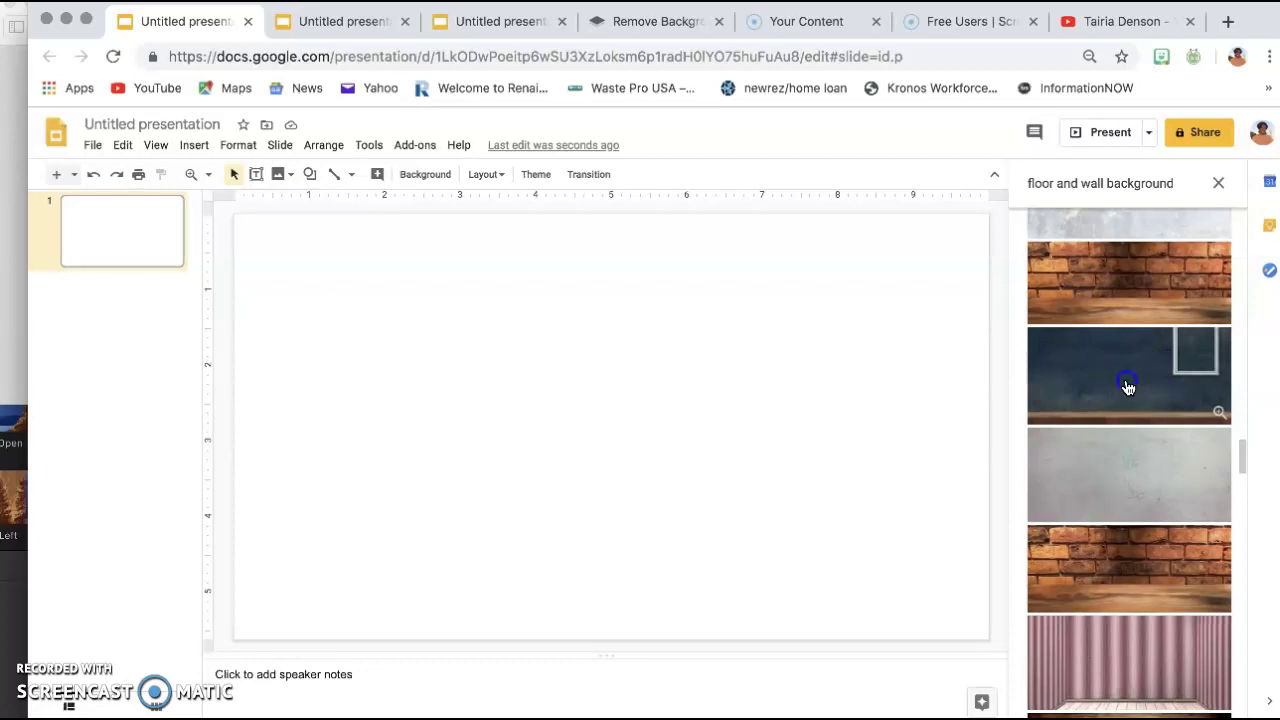
{"action": "left_click", "coordinate": [1127, 387]}
{"action": "left_click_drag", "start_coordinate": [1127, 387], "coordinate": [751, 370]}
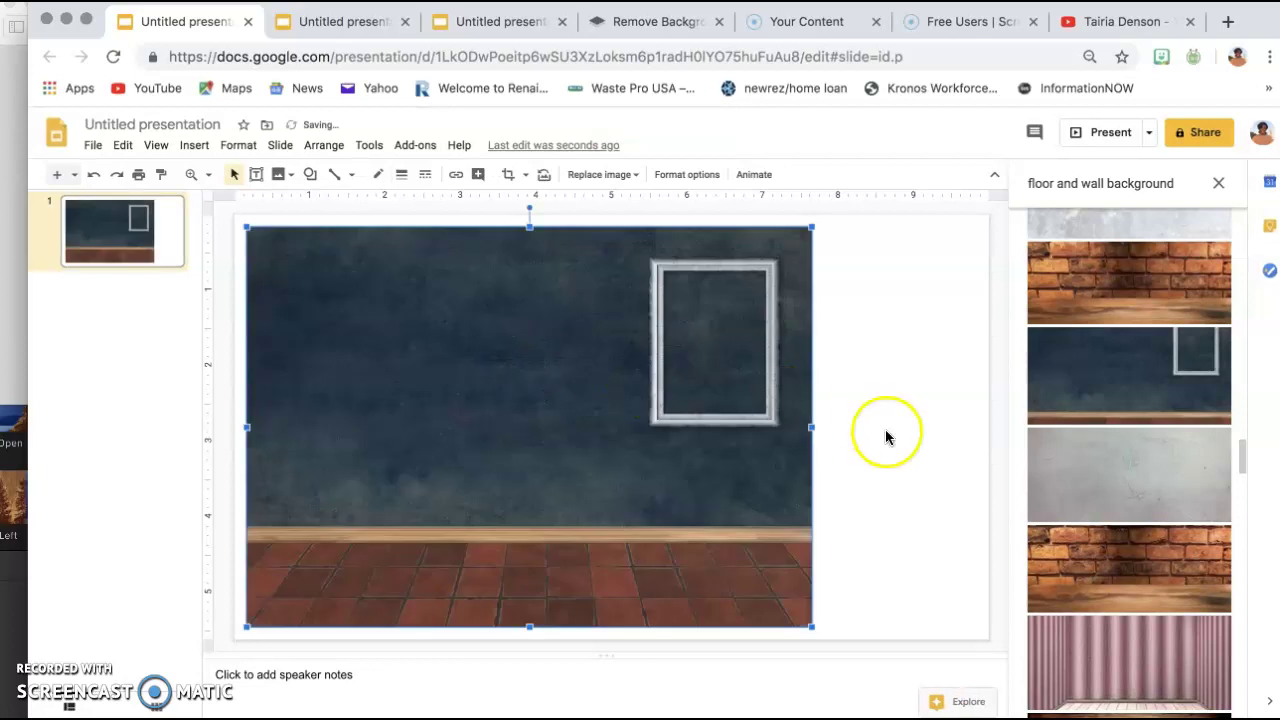
Stretch the wall-and-floor image to the slide's right, top and left edges so it serves as the background.
{"action": "left_click_drag", "start_coordinate": [812, 426], "coordinate": [989, 417]}
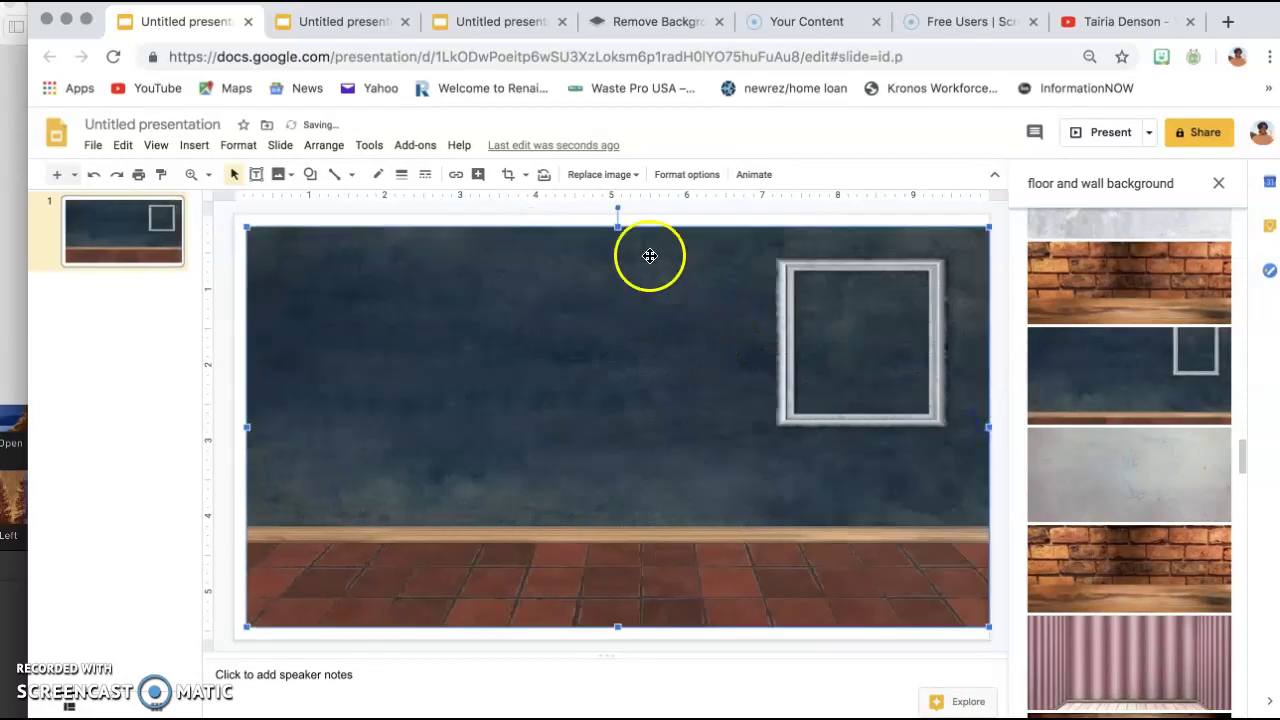
{"action": "left_click_drag", "start_coordinate": [617, 226], "coordinate": [617, 213]}
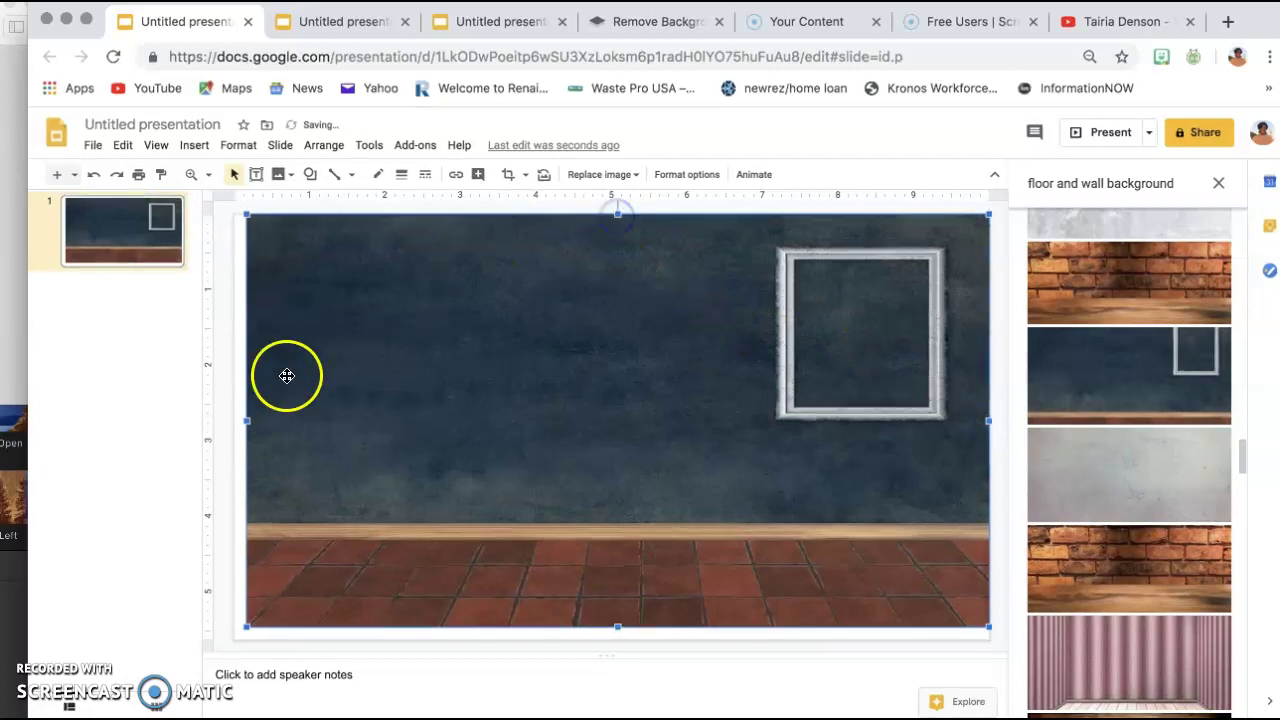
{"action": "left_click_drag", "start_coordinate": [247, 420], "coordinate": [232, 420]}
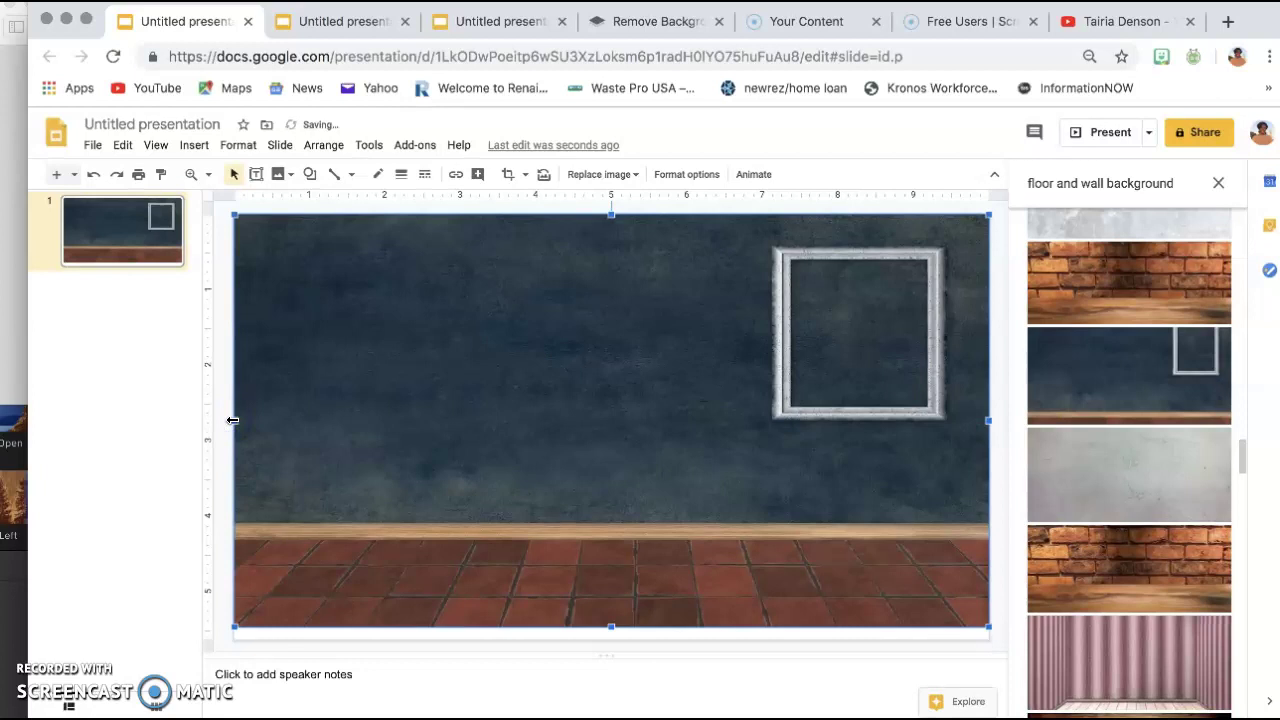
{"action": "left_click", "coordinate": [480, 397]}
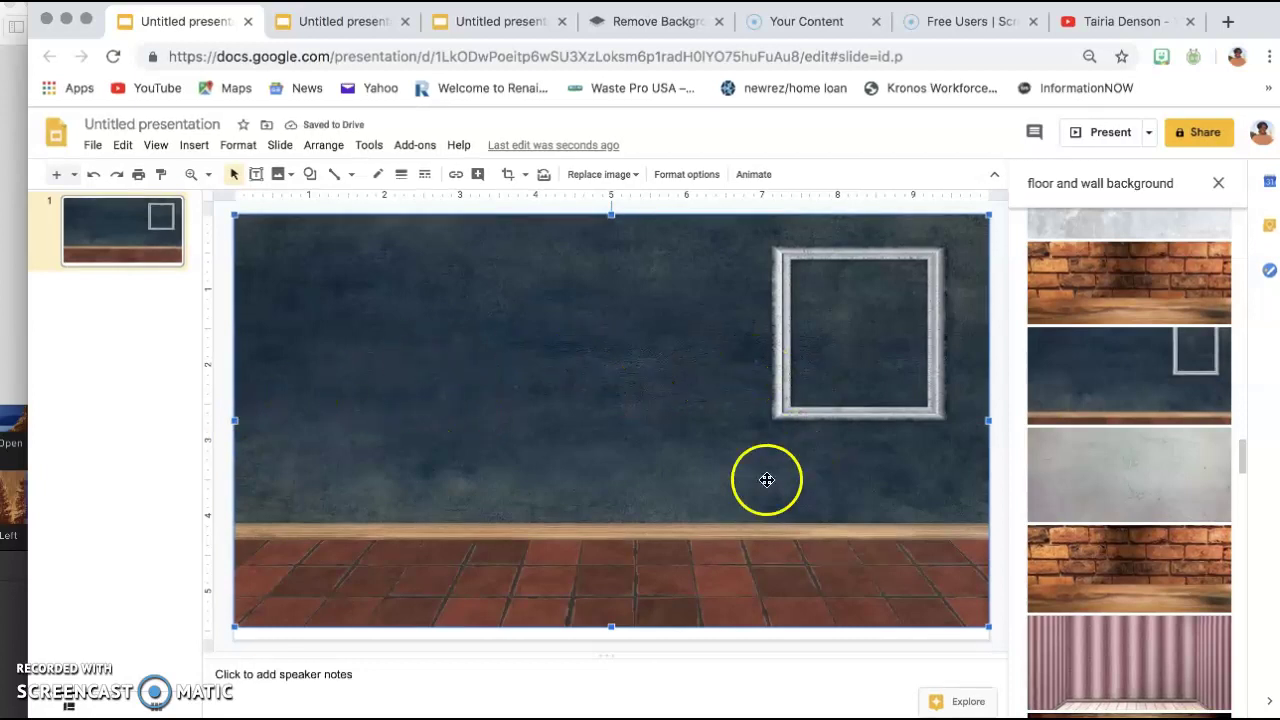
Replace the image search term with "transparent bookshelf" and run the search.
{"action": "left_click", "coordinate": [1186, 183]}
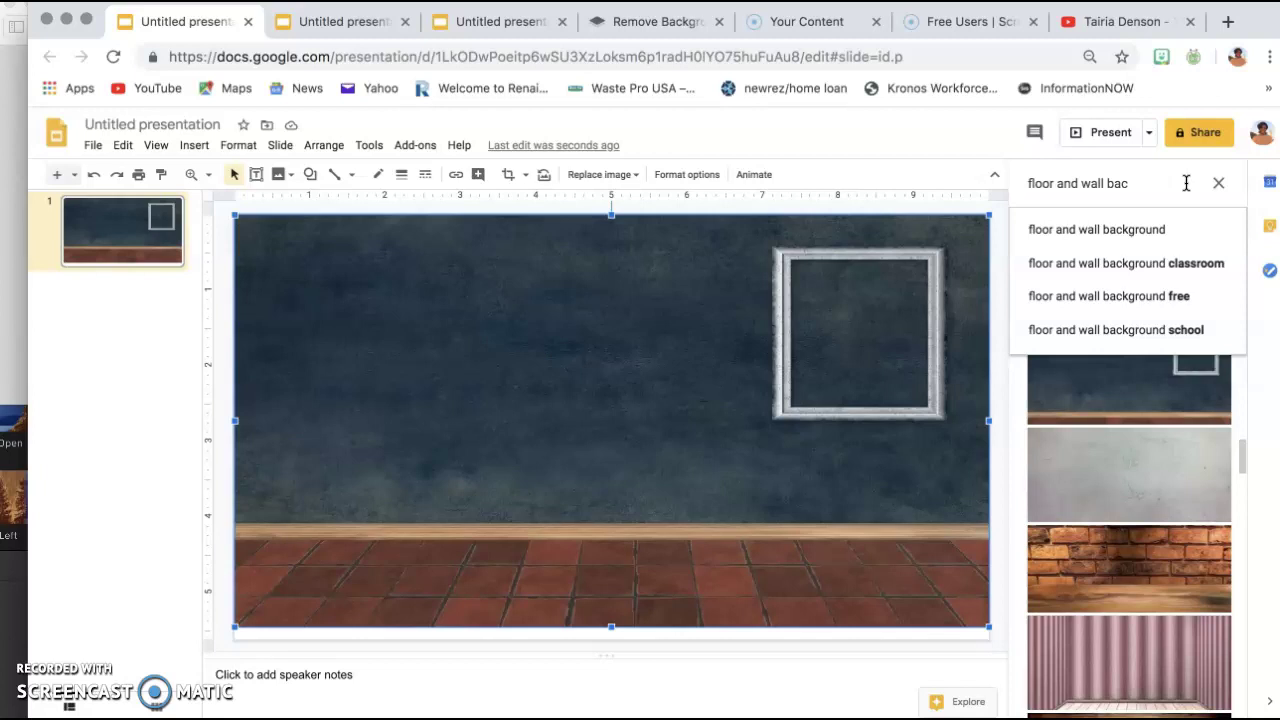
{"action": "key", "text": "BackSpace"}
{"action": "key", "text": "BackSpace"}
{"action": "key", "text": "BackSpace"}
{"action": "key", "text": "BackSpace"}
{"action": "key", "text": "BackSpace"}
{"action": "key", "text": "BackSpace"}
{"action": "key", "text": "BackSpace"}
{"action": "key", "text": "BackSpace"}
{"action": "key", "text": "BackSpace"}
{"action": "key", "text": "BackSpace"}
{"action": "key", "text": "BackSpace"}
{"action": "key", "text": "BackSpace"}
{"action": "key", "text": "BackSpace"}
{"action": "key", "text": "BackSpace"}
{"action": "key", "text": "BackSpace"}
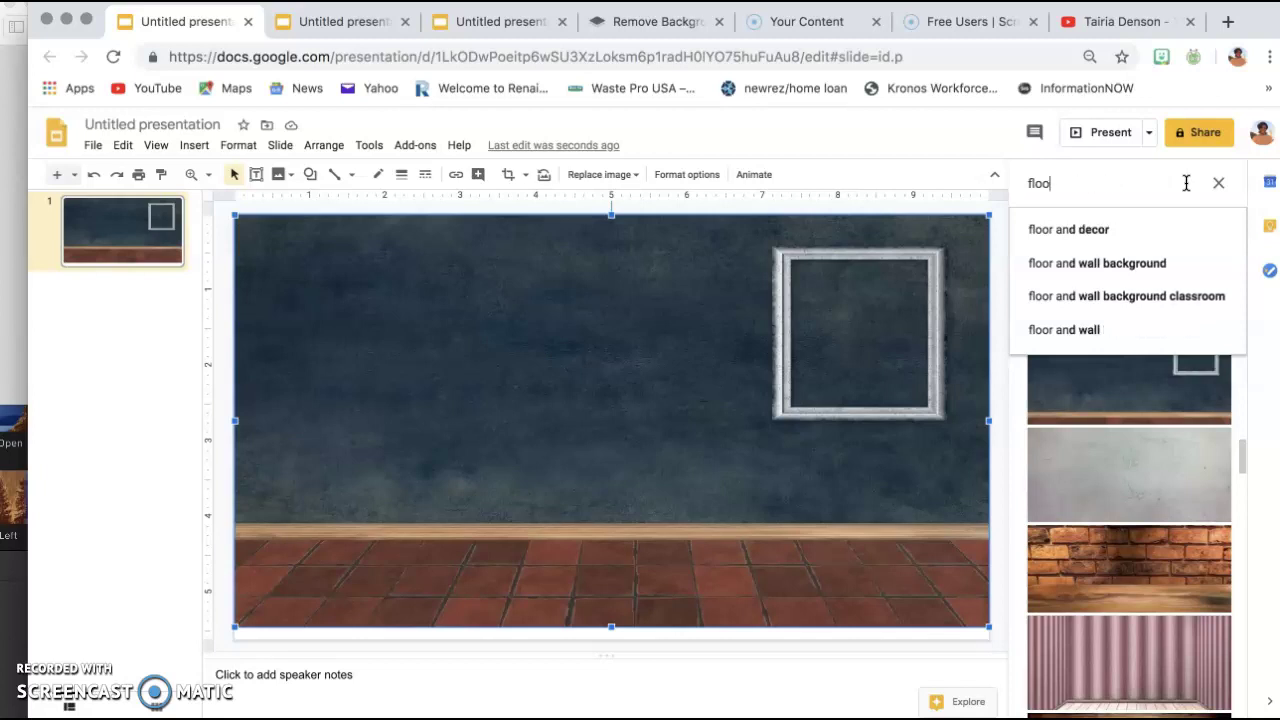
{"action": "key", "text": "BackSpace"}
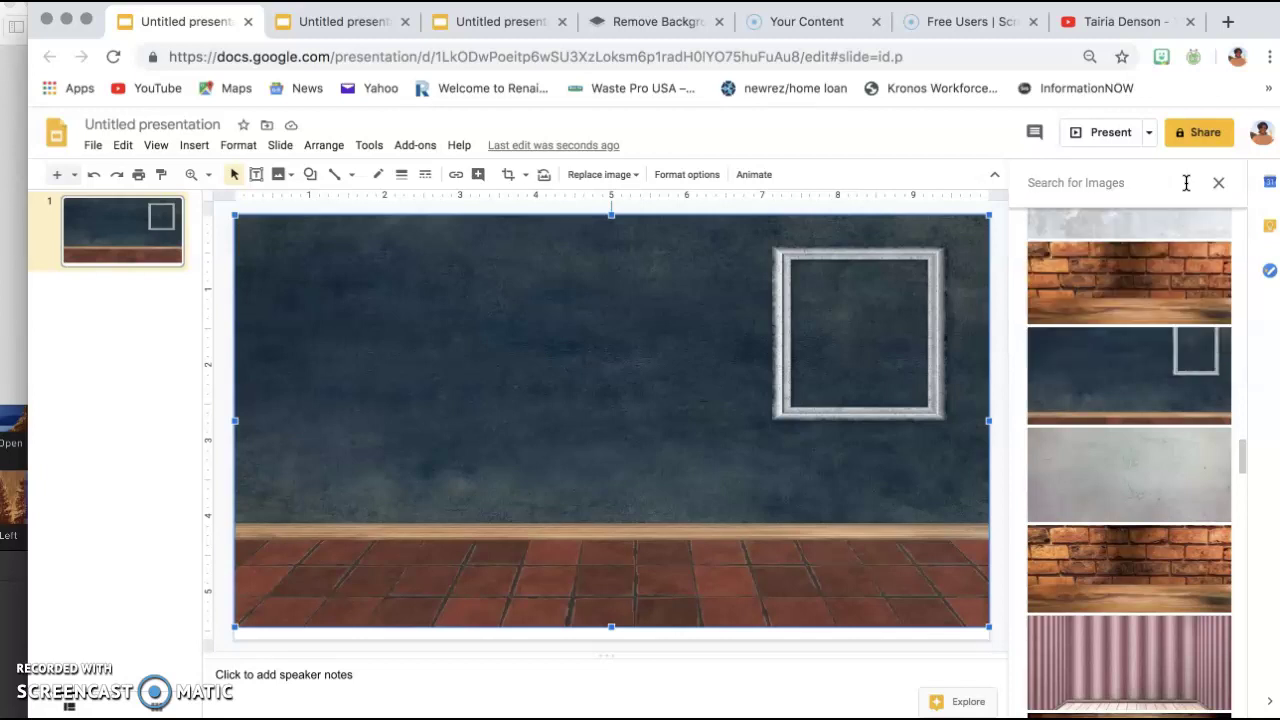
{"action": "type", "text": "b"}
{"action": "key", "text": "BackSpace"}
{"action": "type", "text": "transp"}
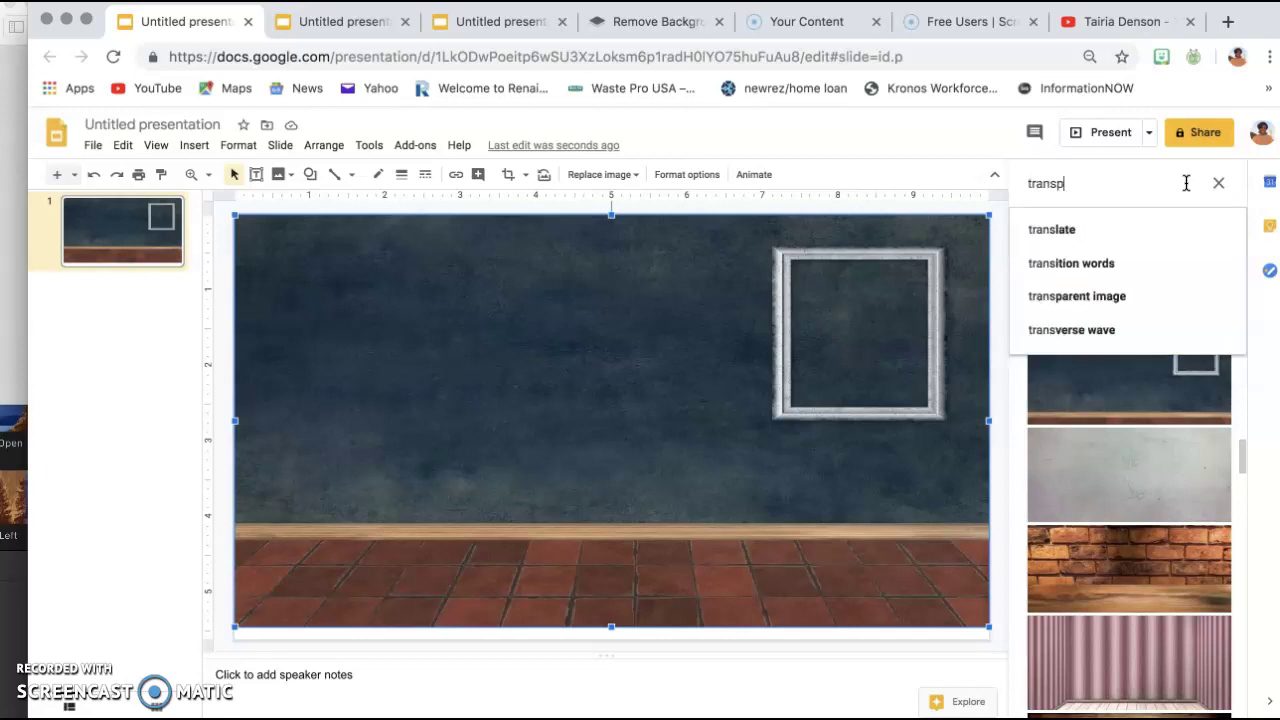
{"action": "type", "text": "aren"}
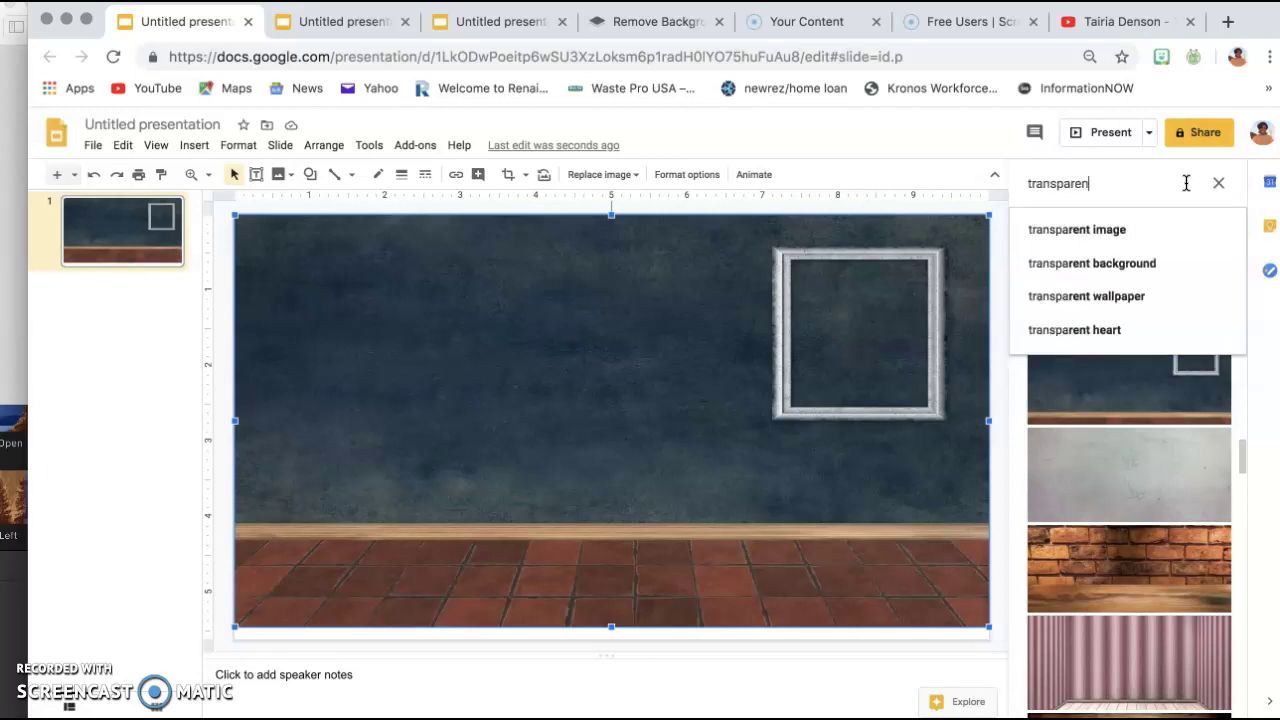
{"action": "type", "text": "t booksle"}
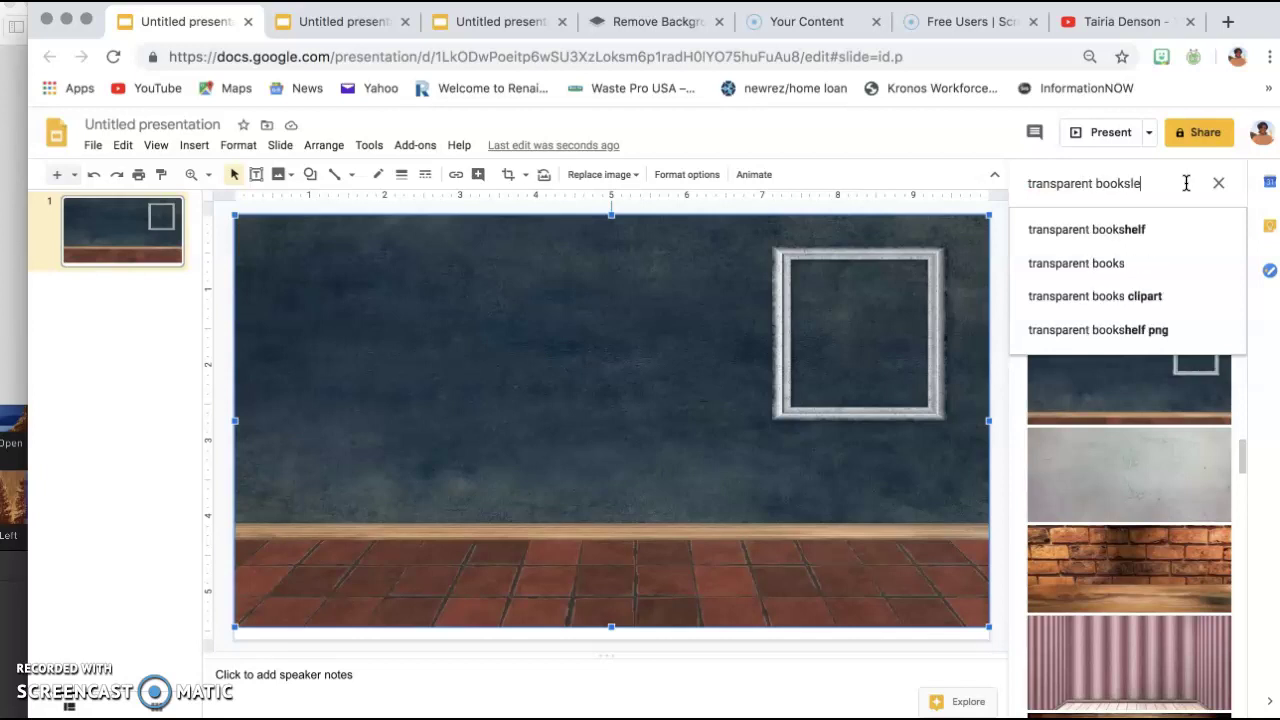
{"action": "key", "text": "Return"}
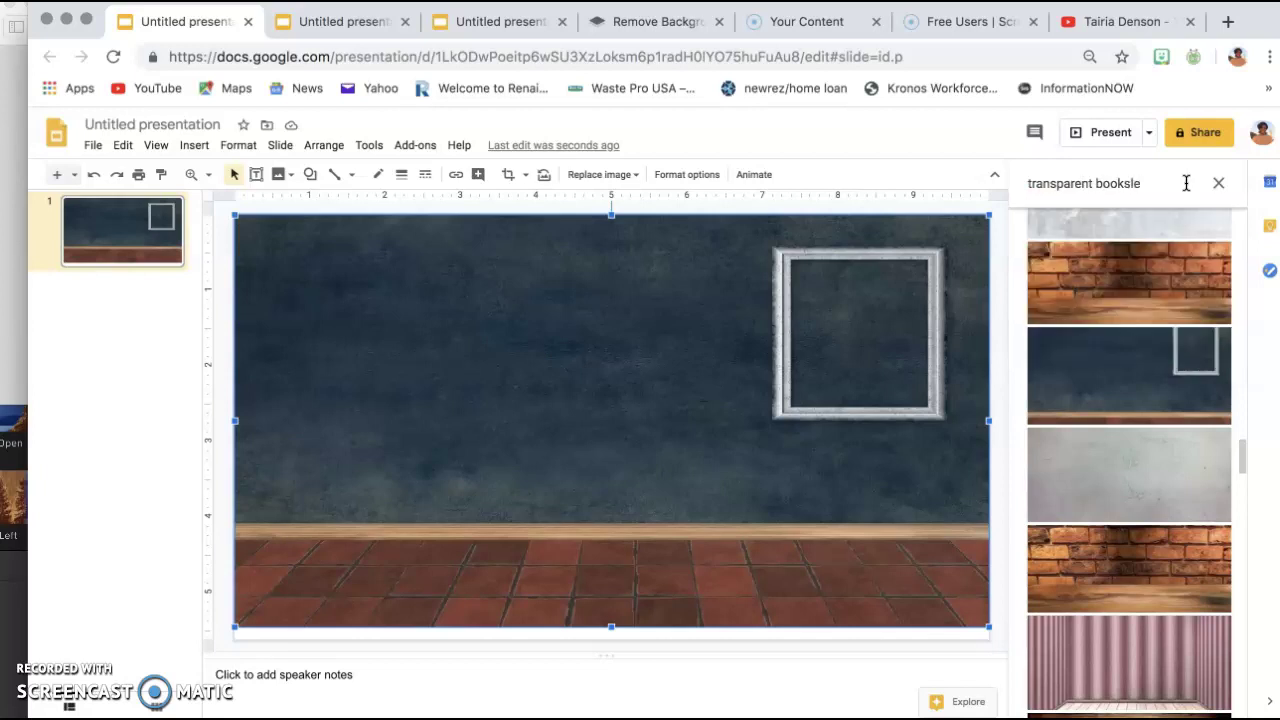
{"action": "left_click", "coordinate": [1186, 183]}
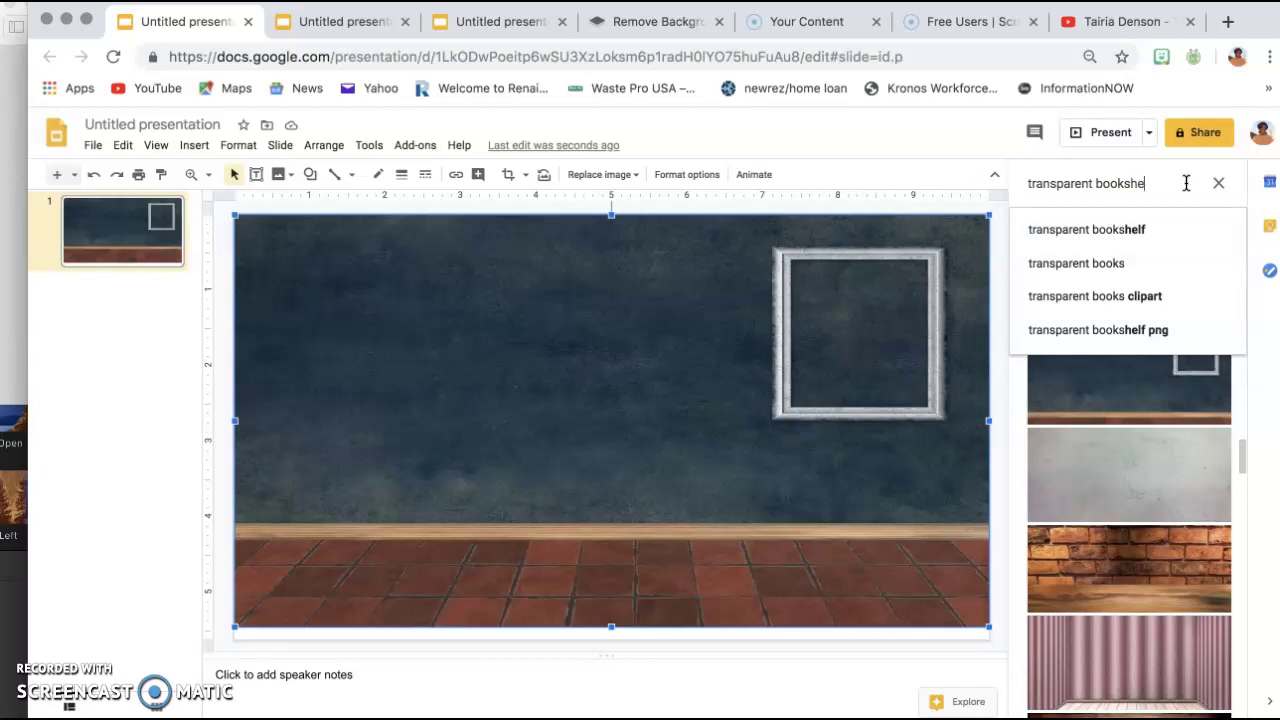
{"action": "key", "text": "Return"}
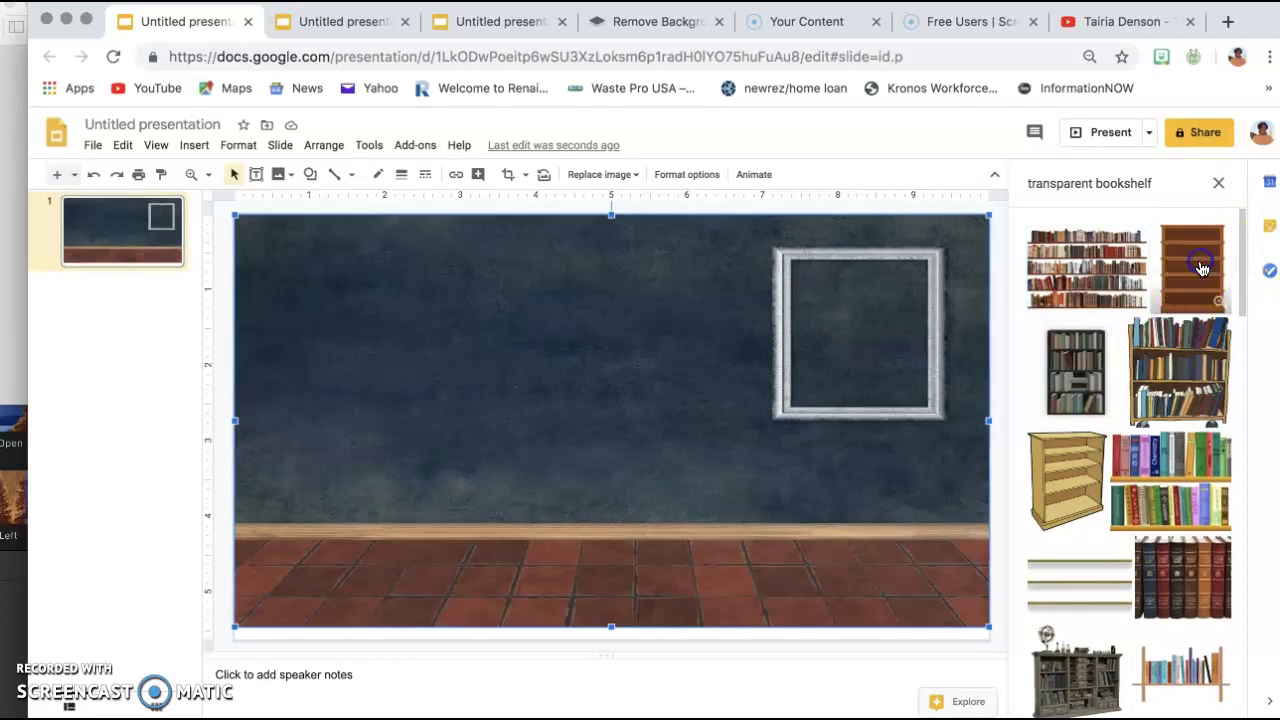
Insert the empty brown five-shelf bookshelf at the slide's left side and shrink it to a bit over half its size.
{"action": "left_click_drag", "start_coordinate": [1205, 279], "coordinate": [280, 437]}
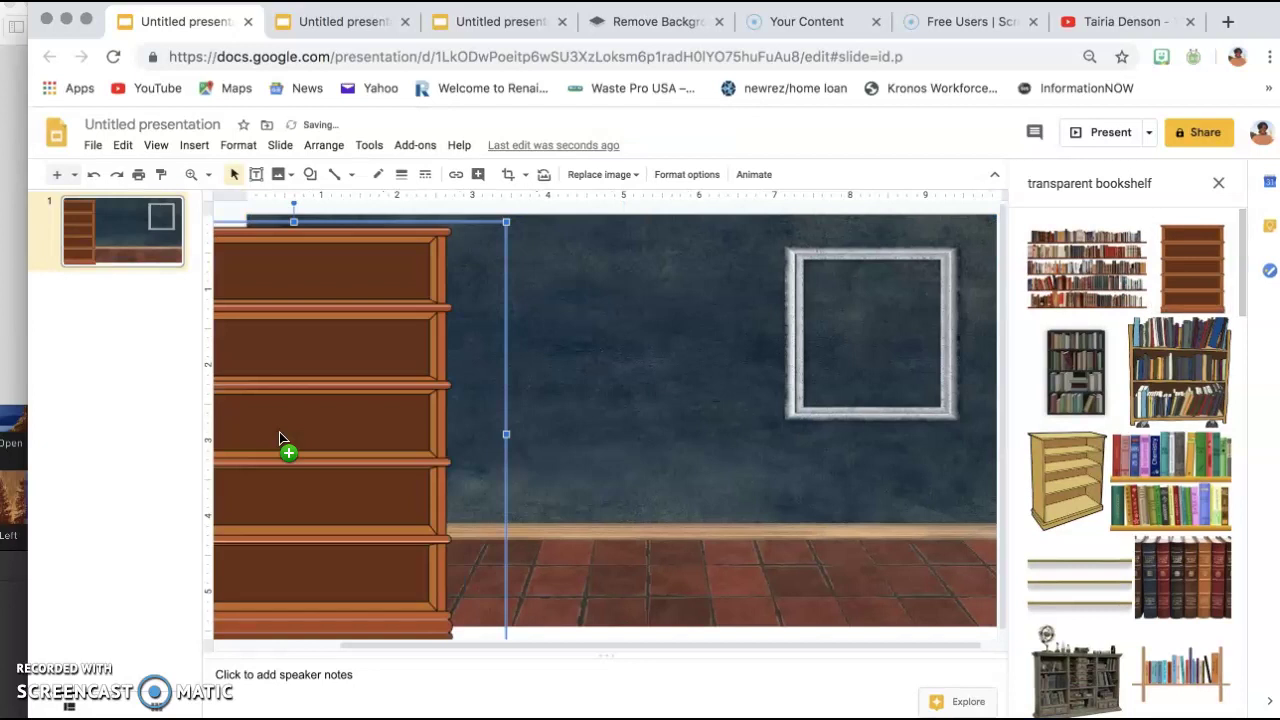
{"action": "left_click", "coordinate": [294, 433]}
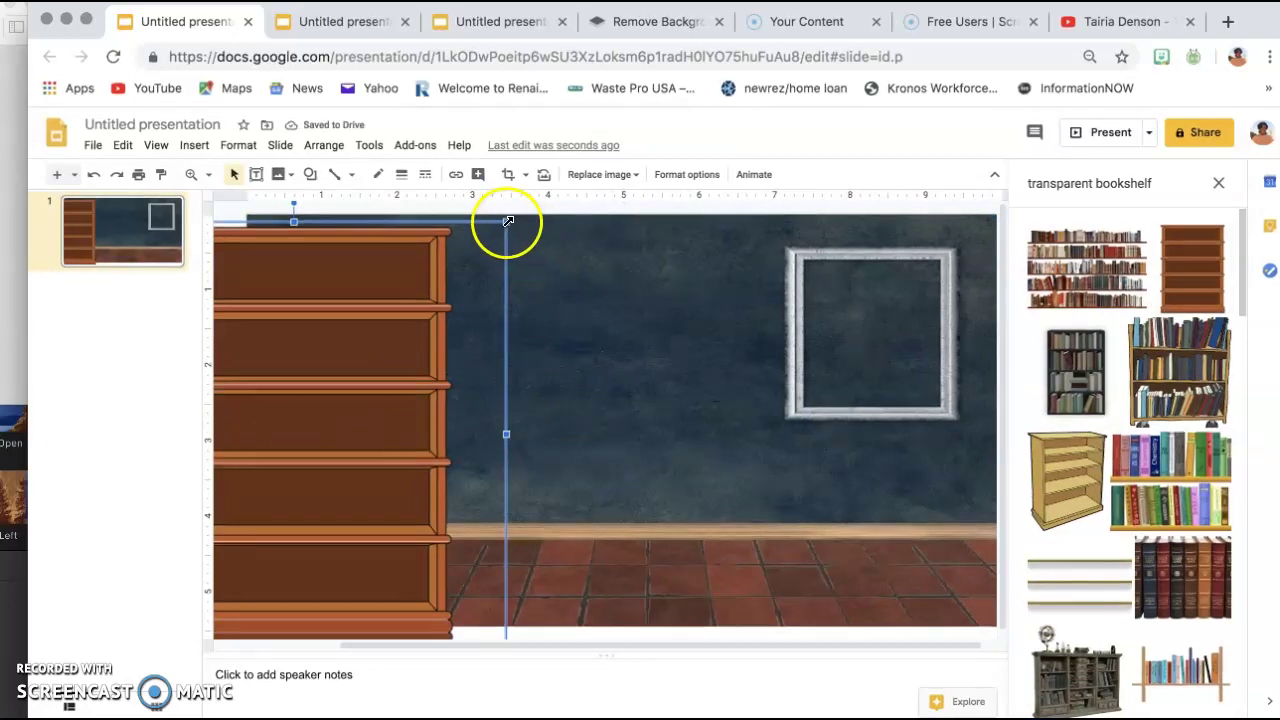
{"action": "left_click_drag", "start_coordinate": [508, 222], "coordinate": [329, 400]}
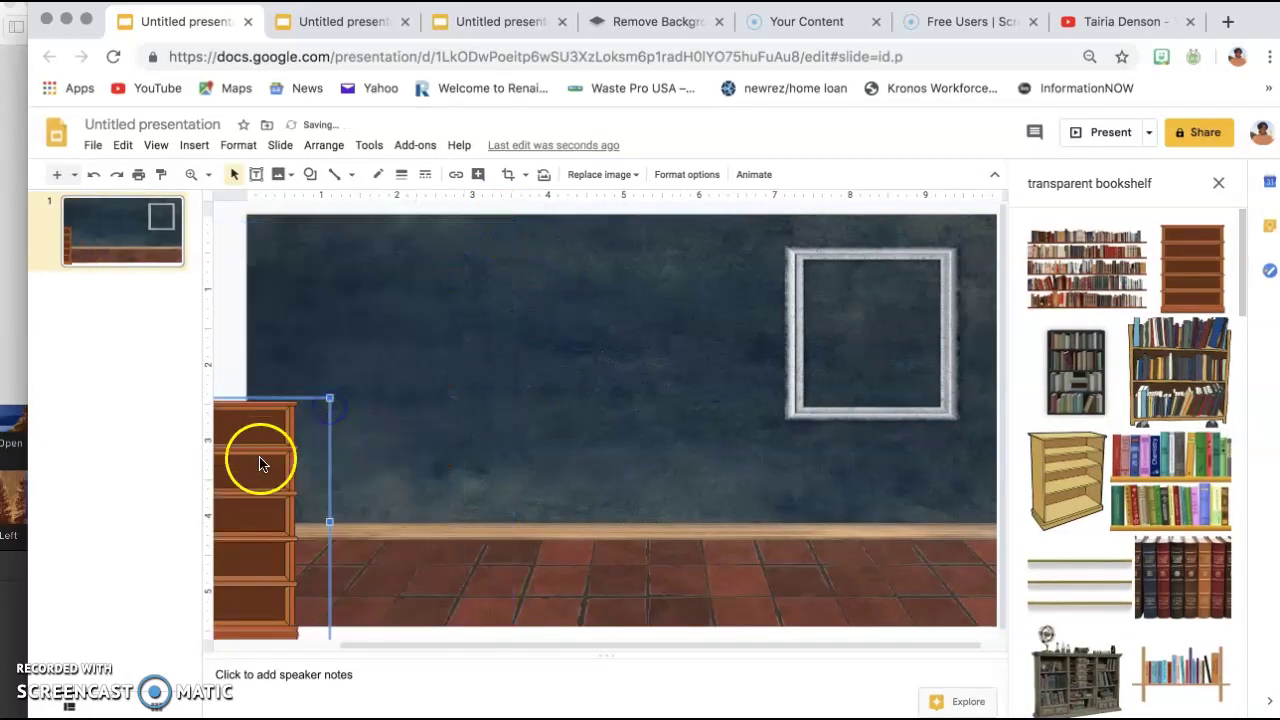
Move the bookshelf fully onto the slide, standing against the left part of the wall with its base at the floor line.
{"action": "left_click", "coordinate": [474, 346]}
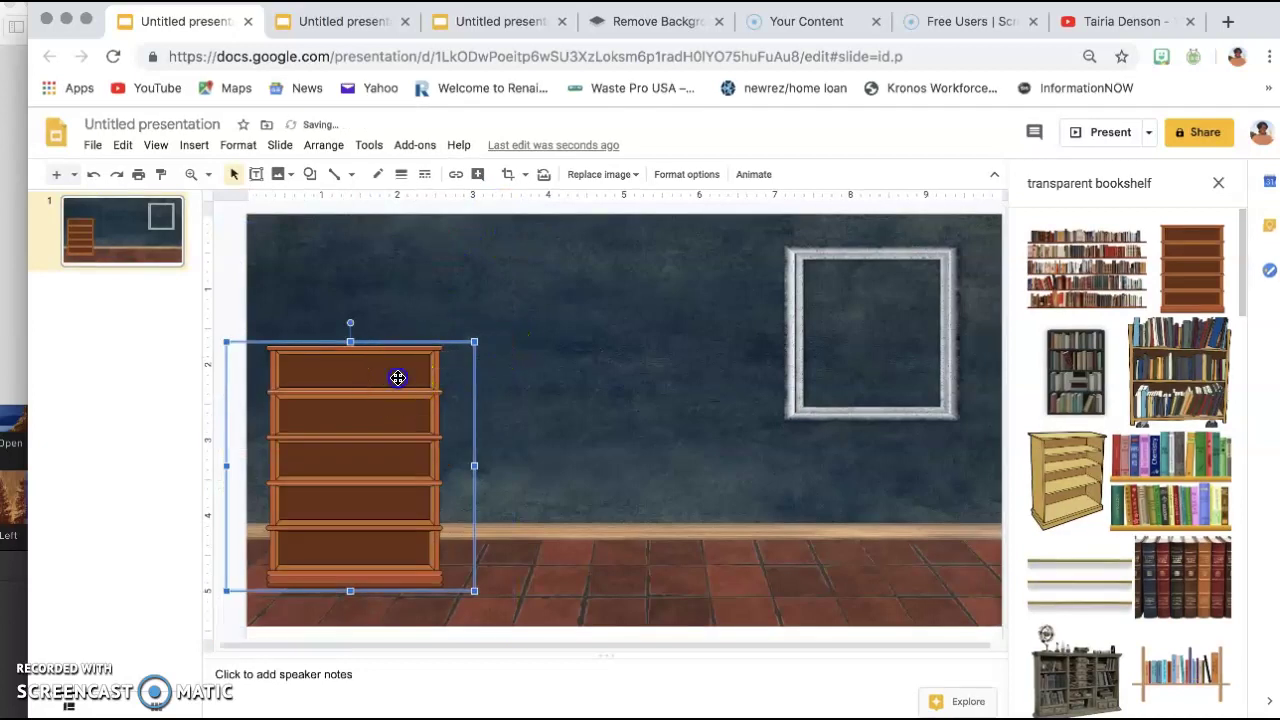
{"action": "left_click_drag", "start_coordinate": [397, 352], "coordinate": [404, 337]}
{"action": "left_click", "coordinate": [351, 302]}
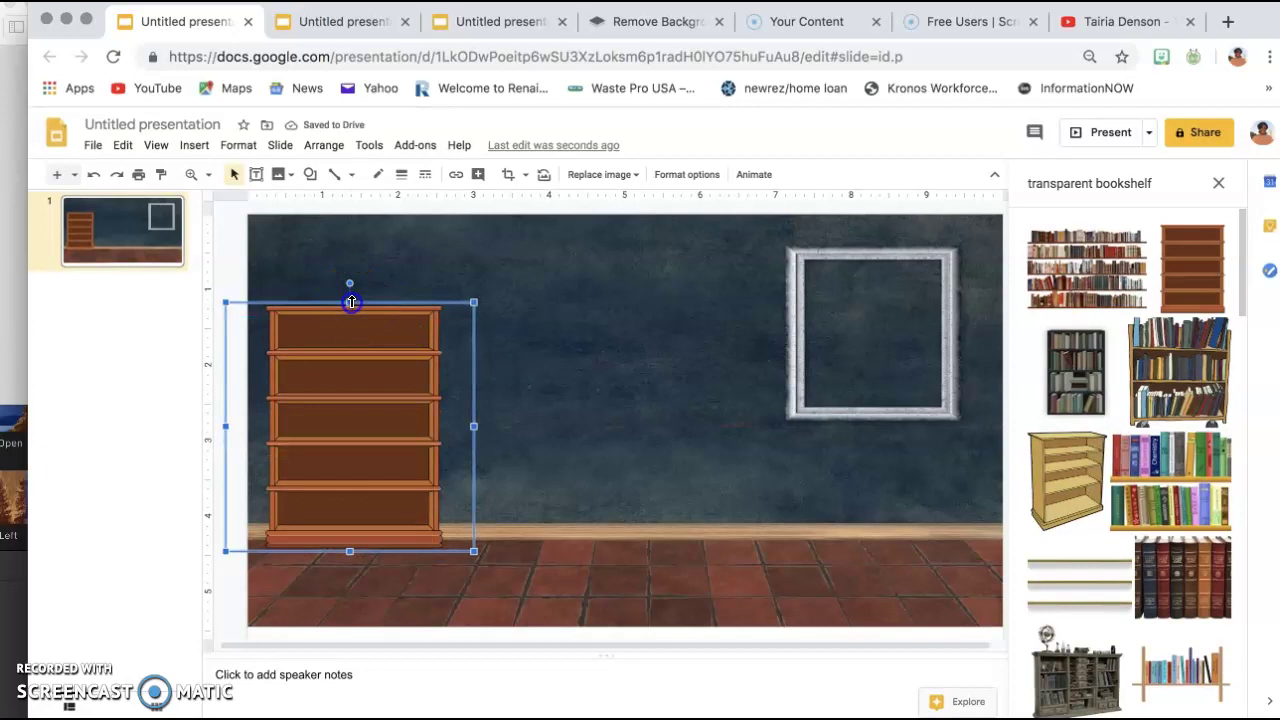
Stretch the bookshelf slightly taller by raising its upper edge, and finish by deselecting it.
{"action": "left_click_drag", "start_coordinate": [351, 302], "coordinate": [351, 292]}
{"action": "left_click", "coordinate": [556, 347]}
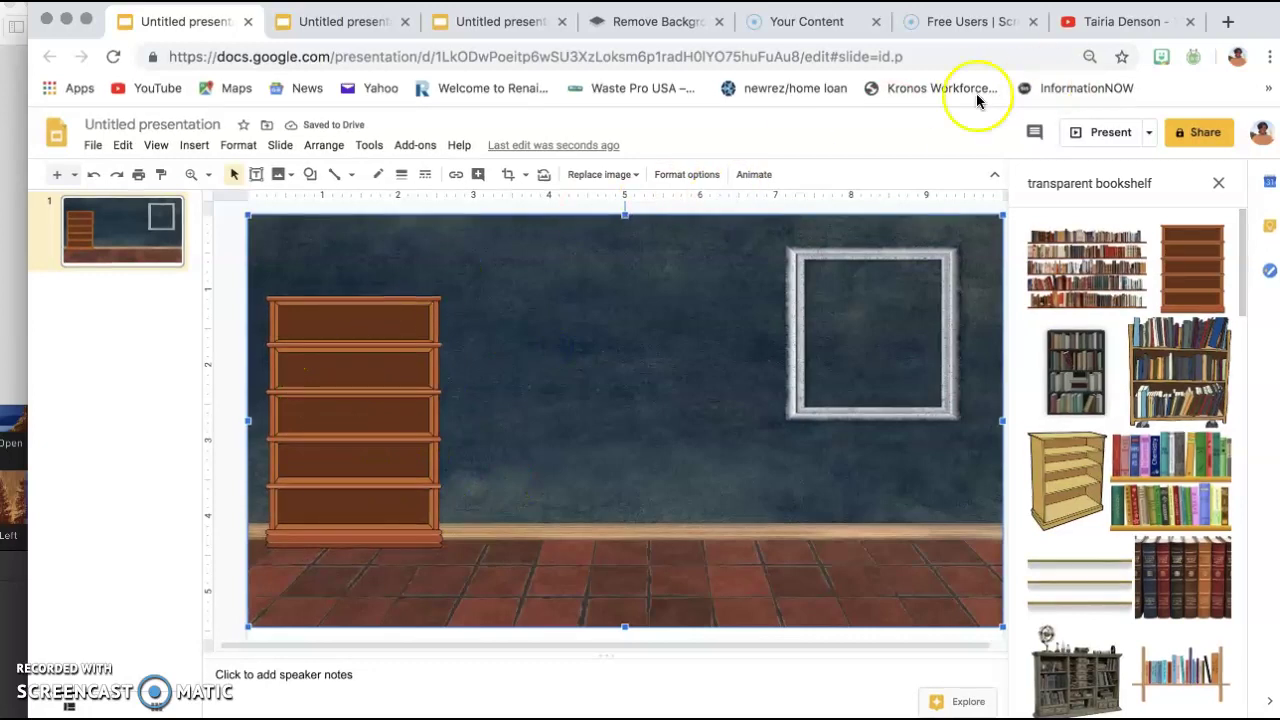
Search Google Images for "dr seuss book" in a new browser tab.
{"action": "left_click", "coordinate": [1229, 22]}
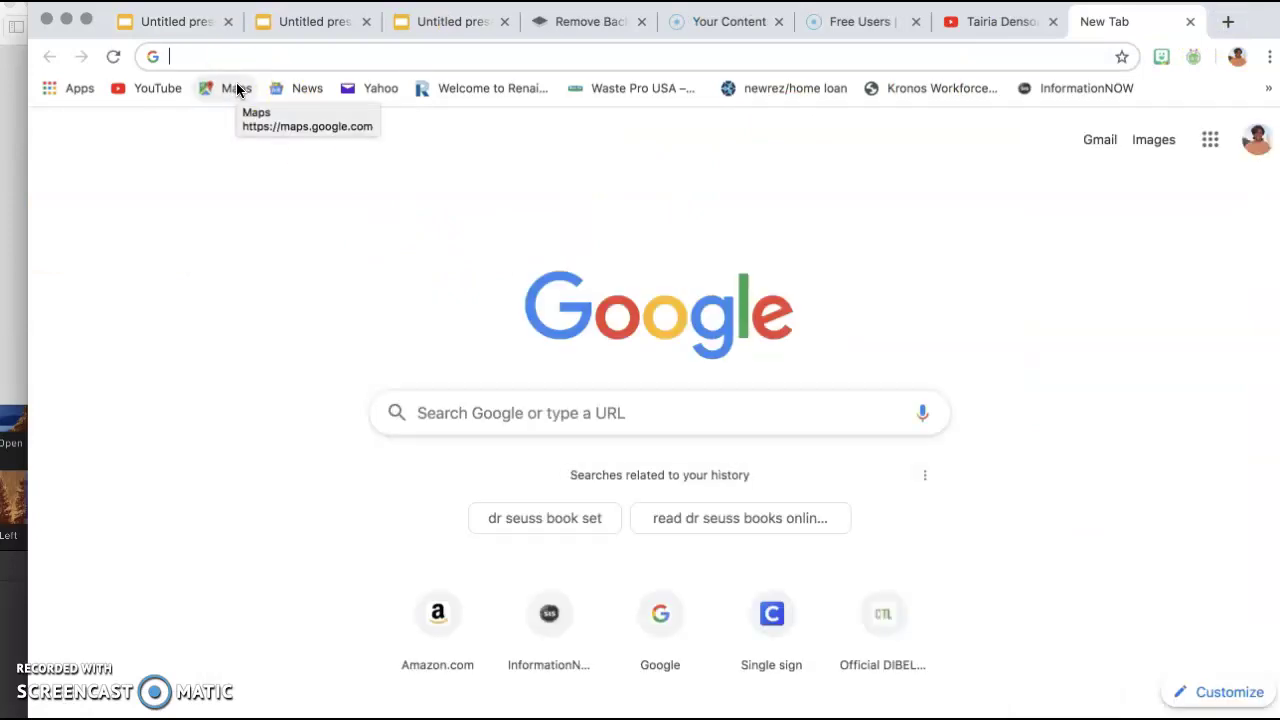
{"action": "type", "text": "dr"}
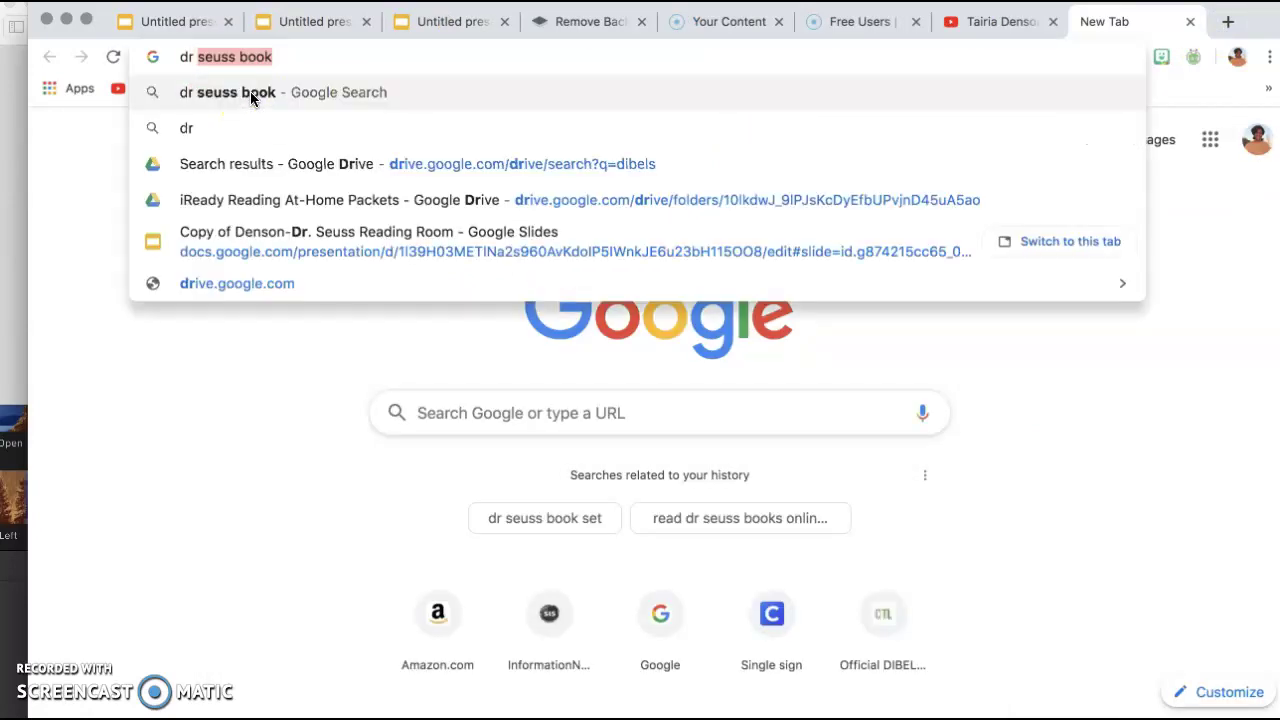
{"action": "key", "text": "Return"}
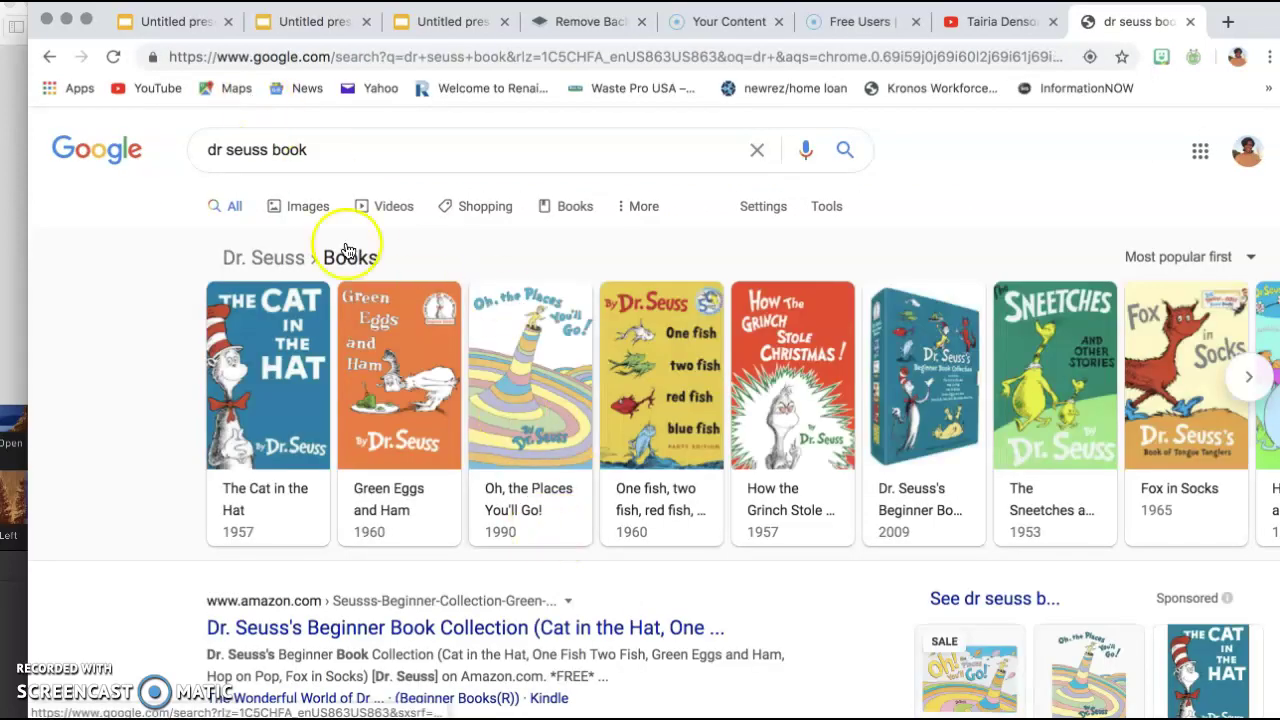
{"action": "left_click", "coordinate": [308, 207]}
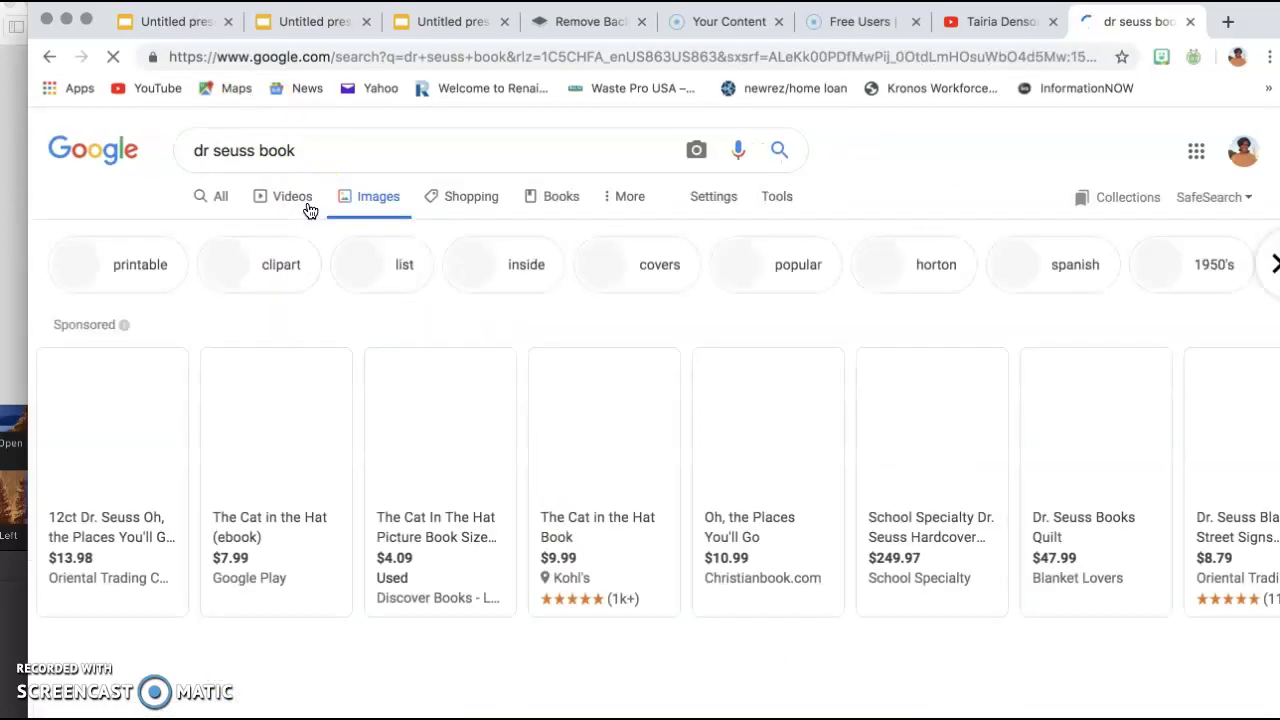
Copy the yellow "There's a Wocket in My Pocket!" cover from the image results and paste it onto the classroom slide.
{"action": "scroll", "coordinate": [438, 408], "scroll_direction": "down", "scroll_amount": 5}
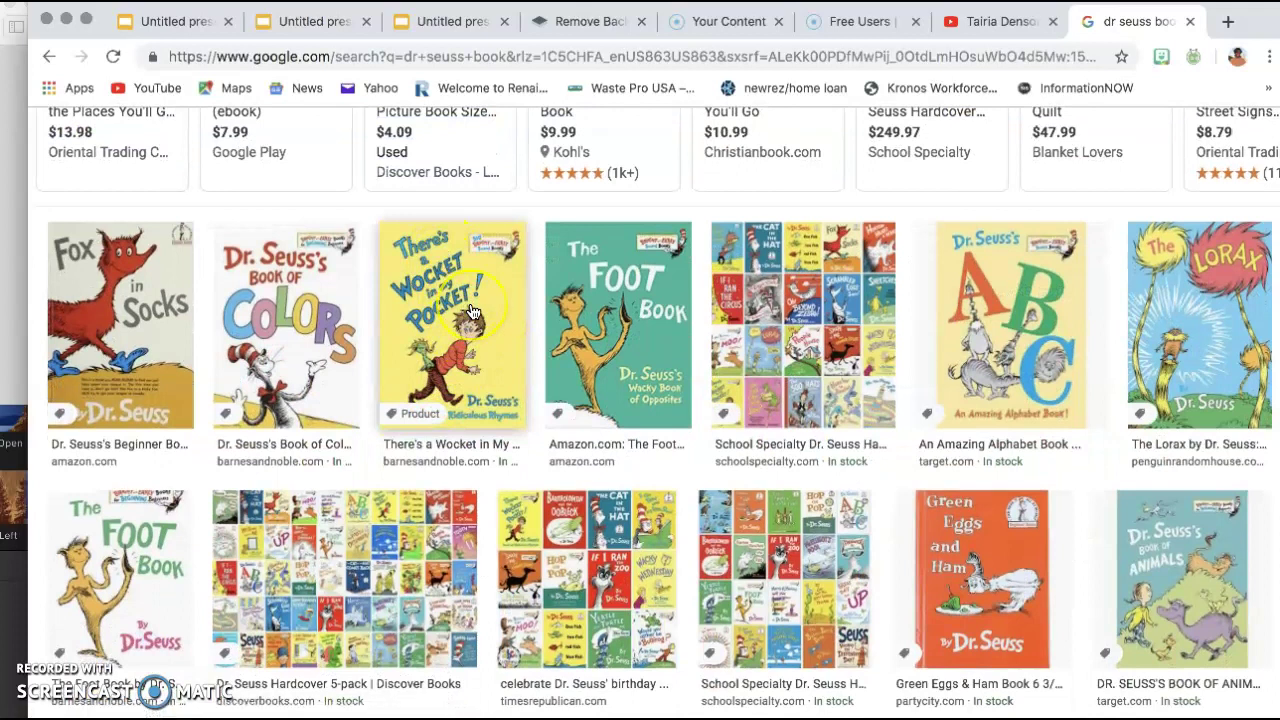
{"action": "right_click", "coordinate": [476, 305]}
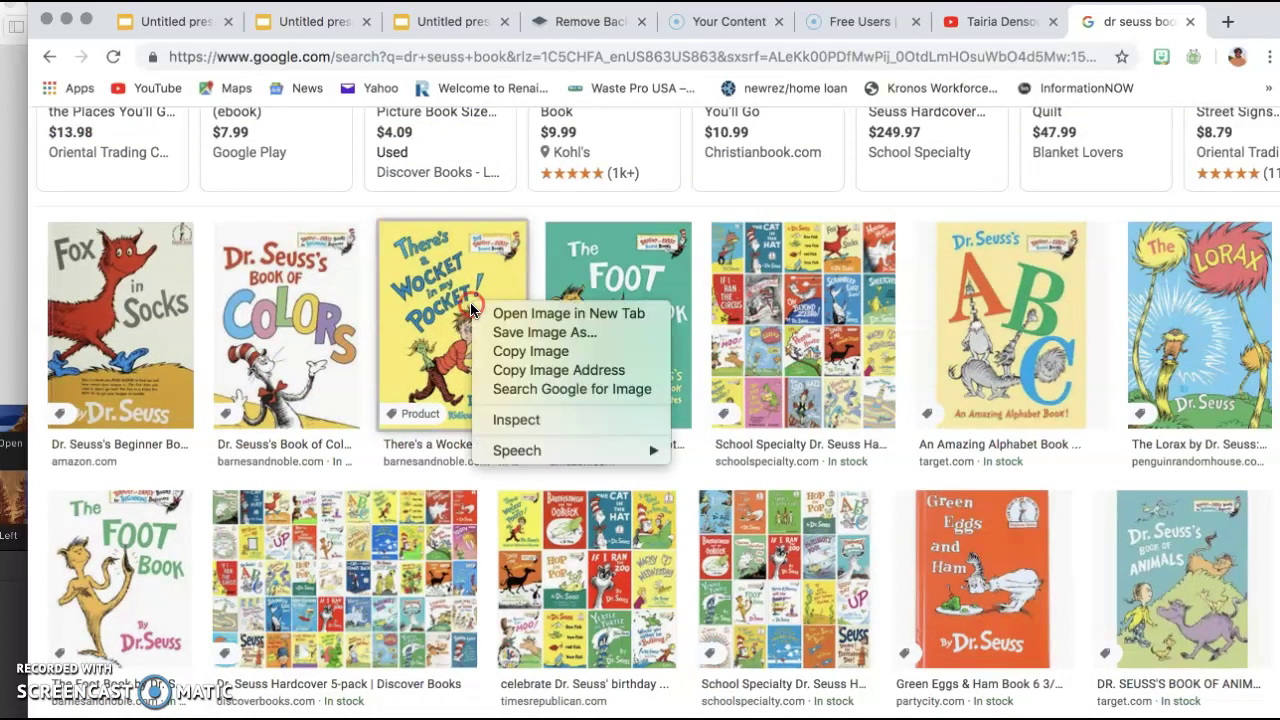
{"action": "left_click", "coordinate": [540, 350]}
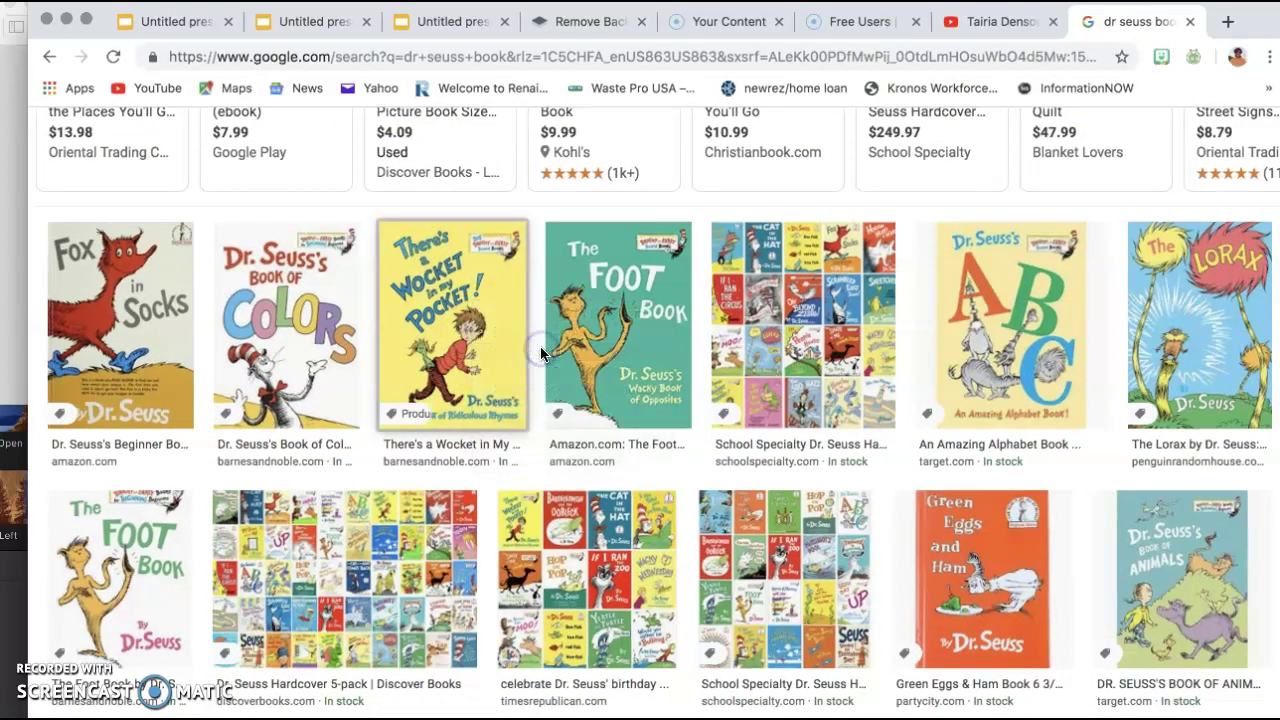
{"action": "left_click", "coordinate": [180, 22]}
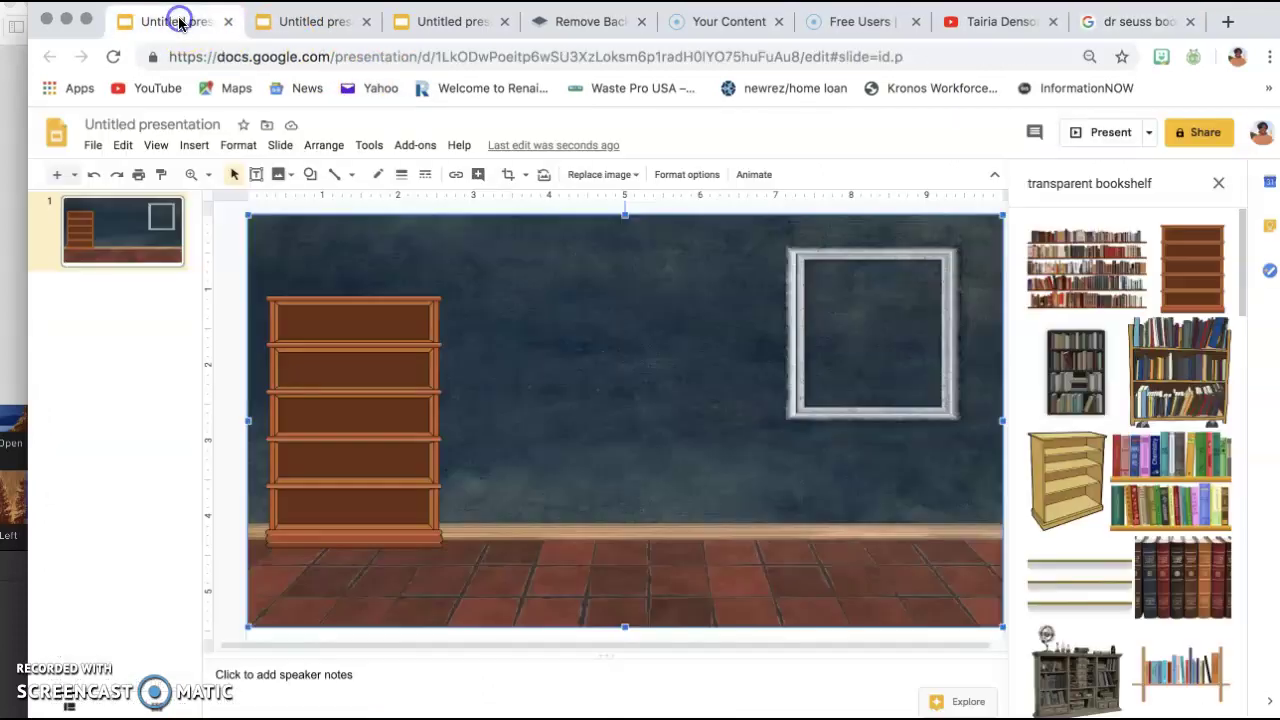
{"action": "right_click", "coordinate": [526, 372]}
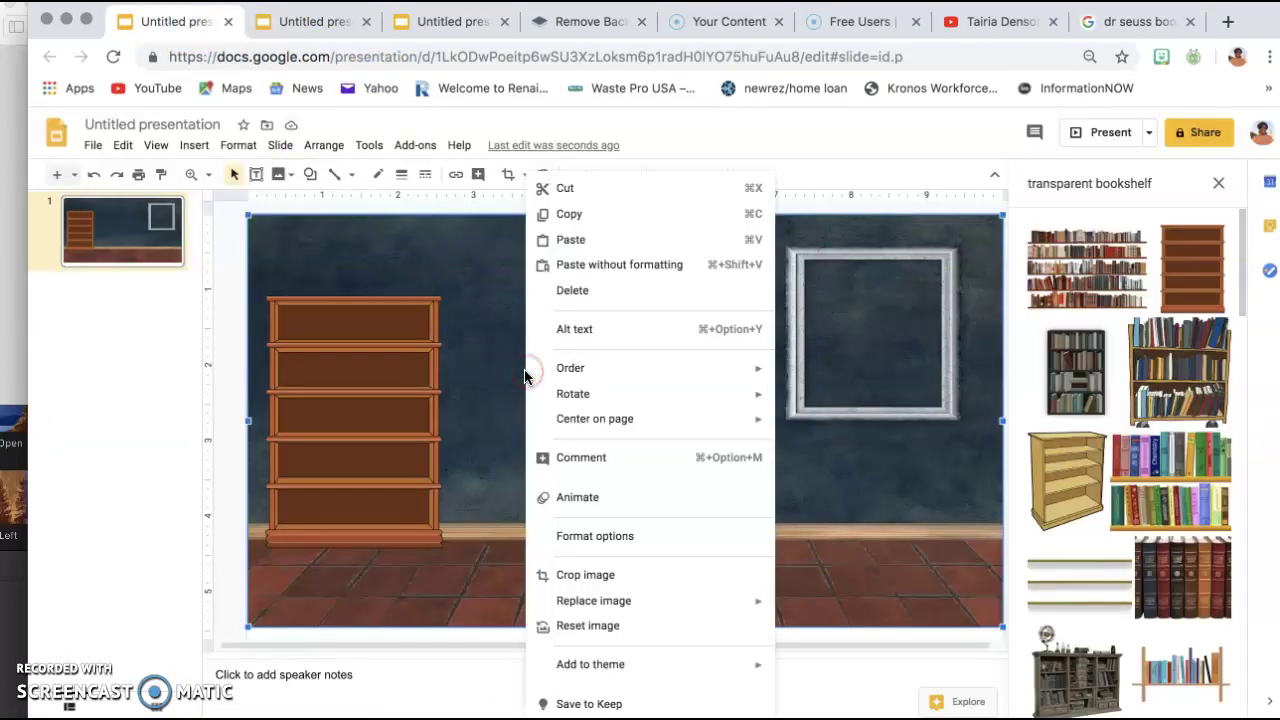
{"action": "left_click", "coordinate": [603, 246]}
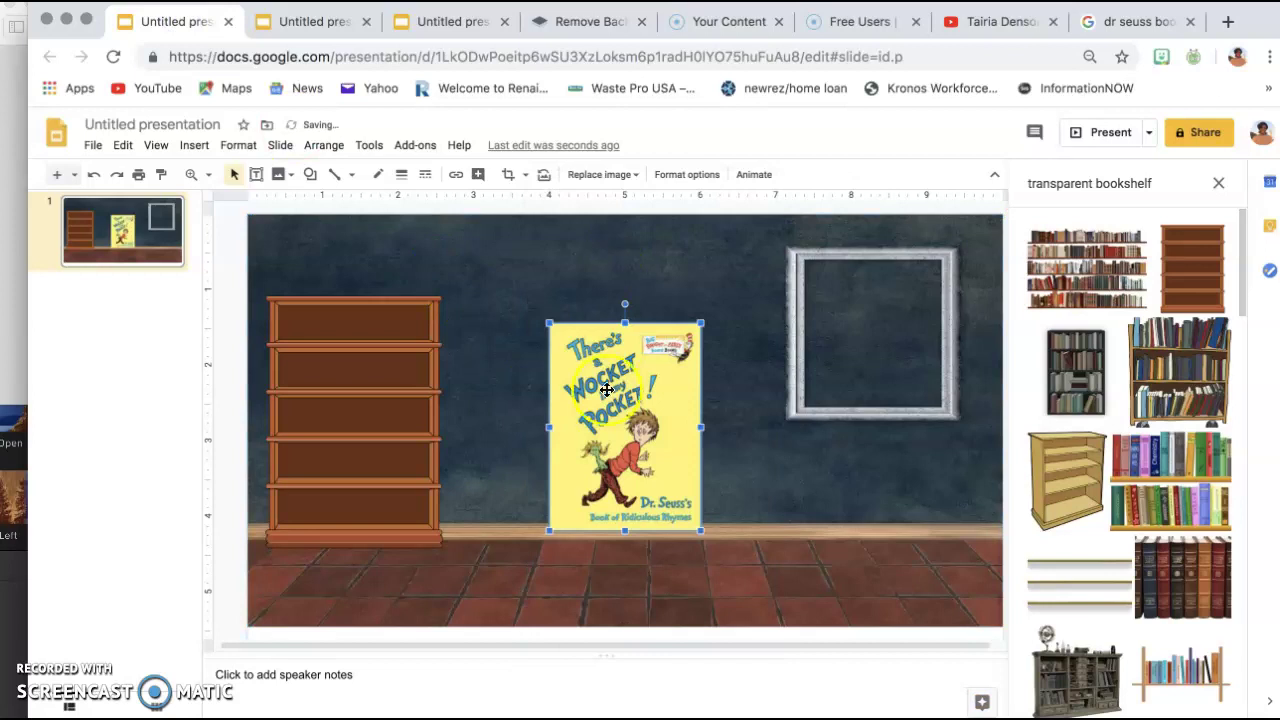
Shrink the yellow book cover to shelf height and place it on the right half of the bookshelf's top shelf.
{"action": "left_click_drag", "start_coordinate": [606, 415], "coordinate": [548, 405]}
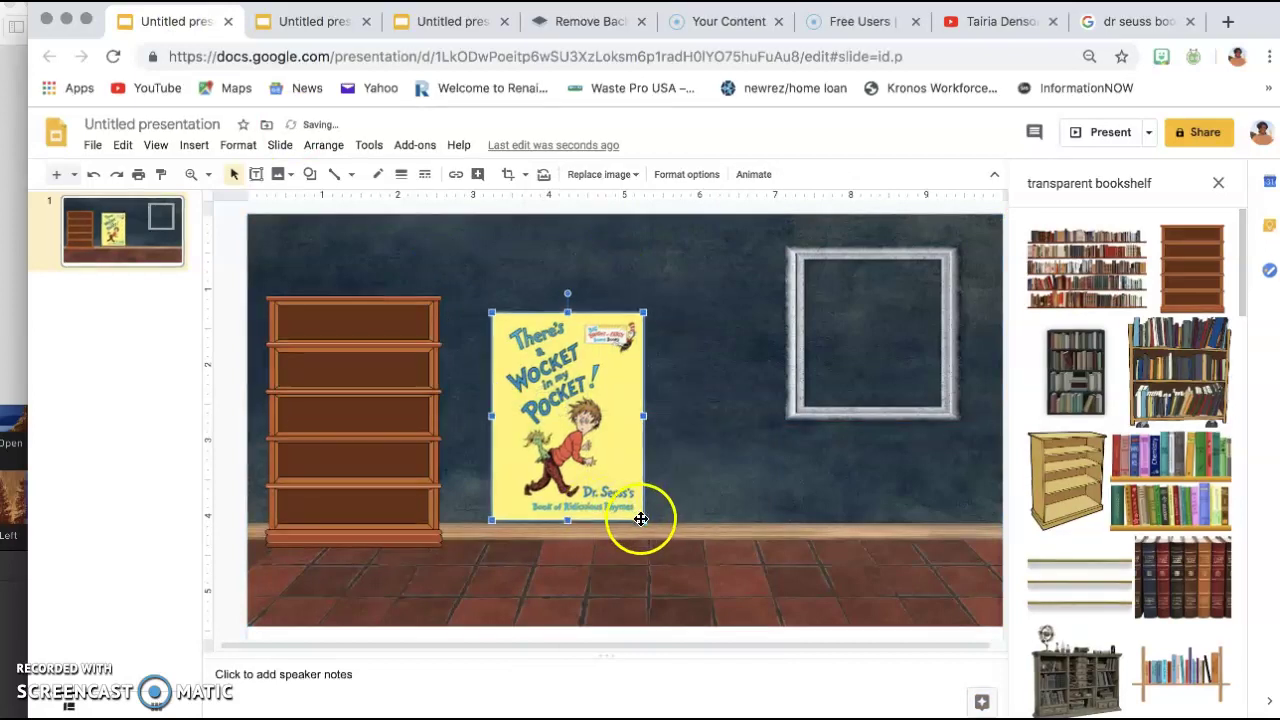
{"action": "left_click_drag", "start_coordinate": [645, 520], "coordinate": [537, 377]}
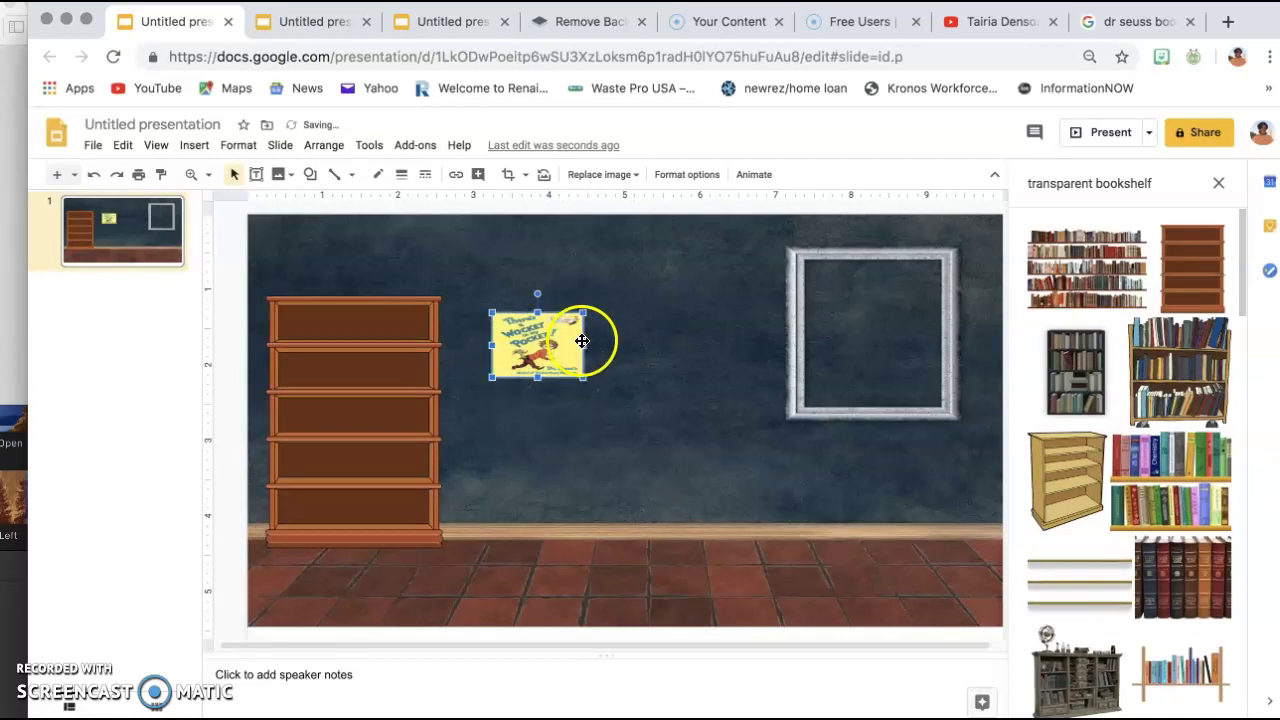
{"action": "left_click_drag", "start_coordinate": [585, 343], "coordinate": [575, 344]}
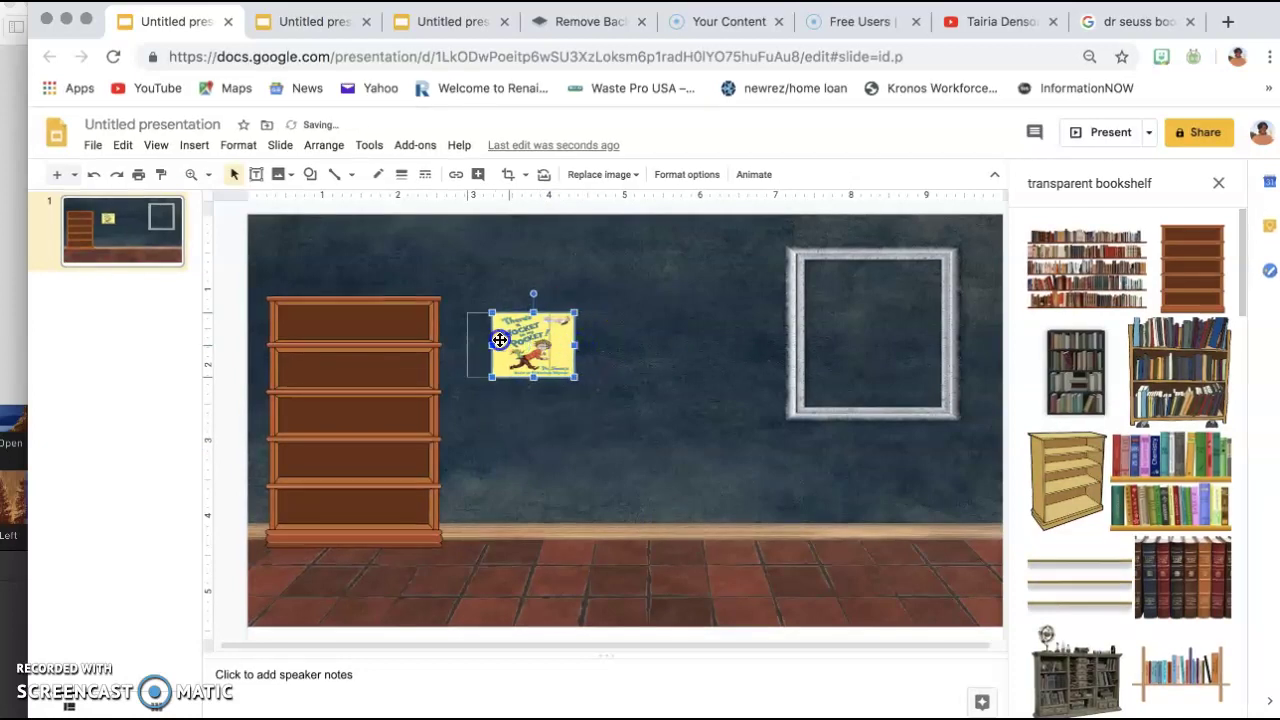
{"action": "left_click_drag", "start_coordinate": [435, 332], "coordinate": [366, 321]}
{"action": "left_click", "coordinate": [486, 309]}
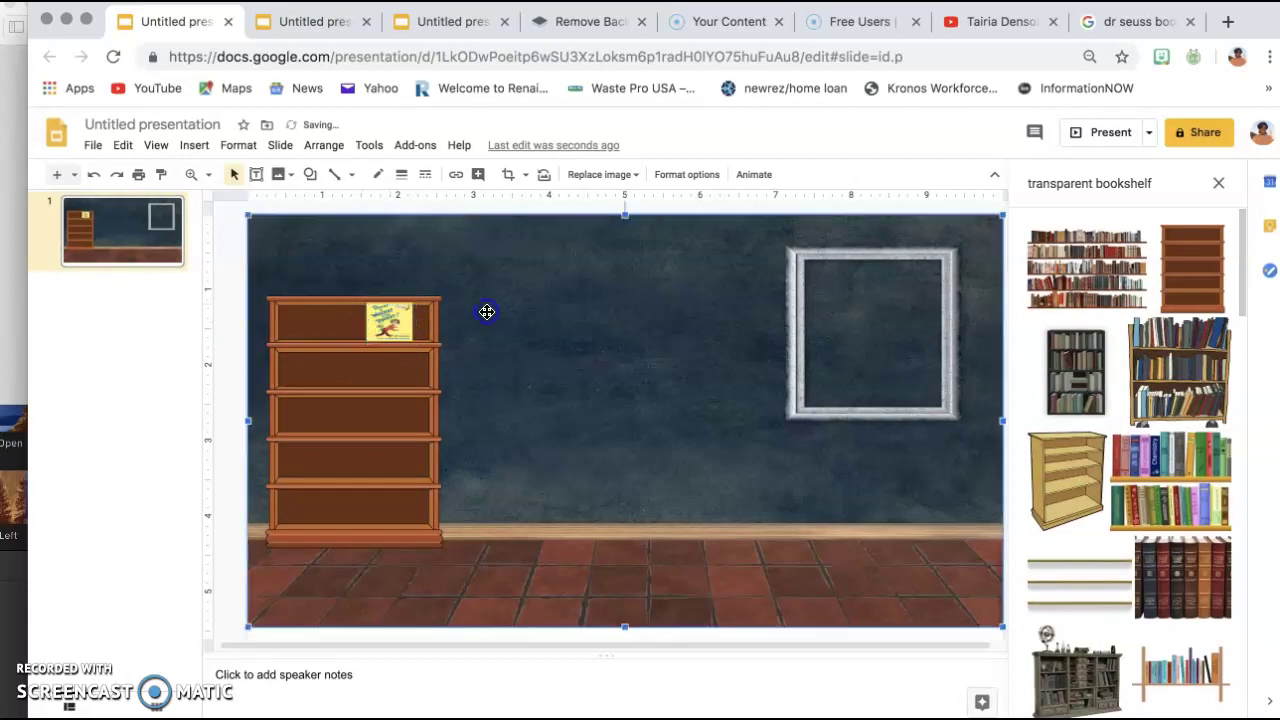
Replace the image search term with "transparent couch" and run the search.
{"action": "left_click", "coordinate": [1160, 183]}
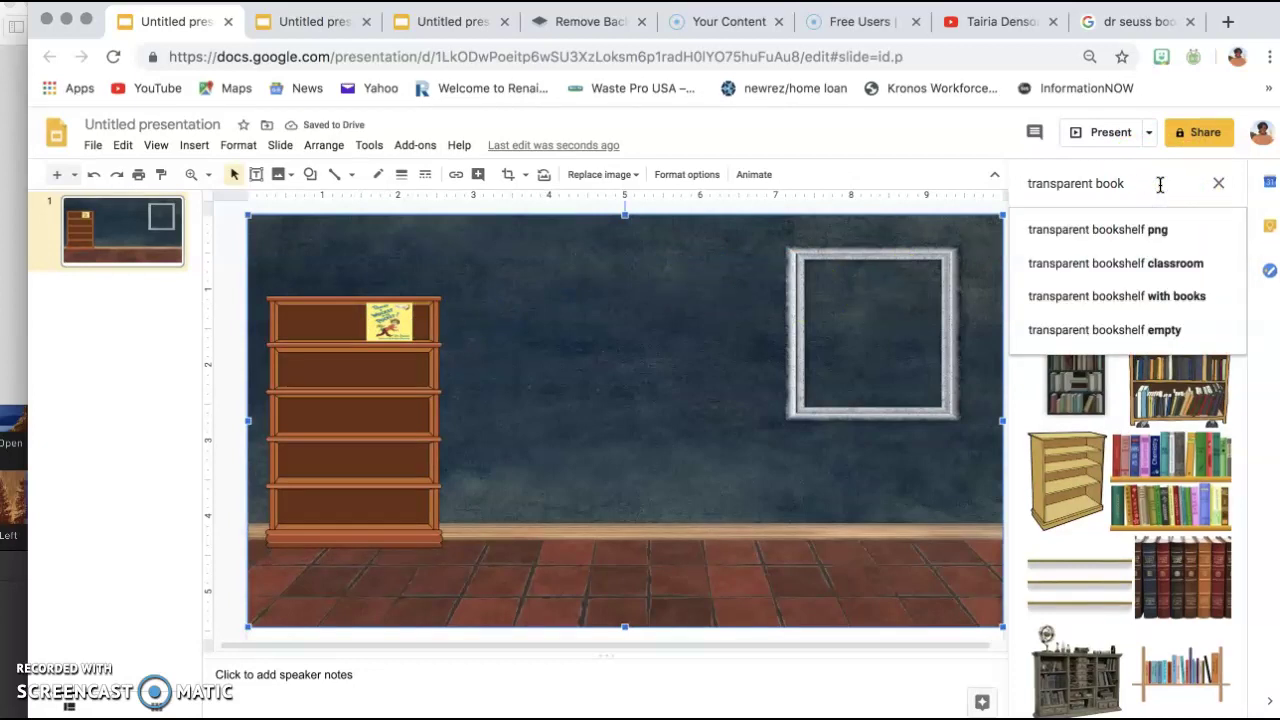
{"action": "key", "text": "BackSpace"}
{"action": "key", "text": "BackSpace"}
{"action": "key", "text": "BackSpace"}
{"action": "key", "text": "BackSpace"}
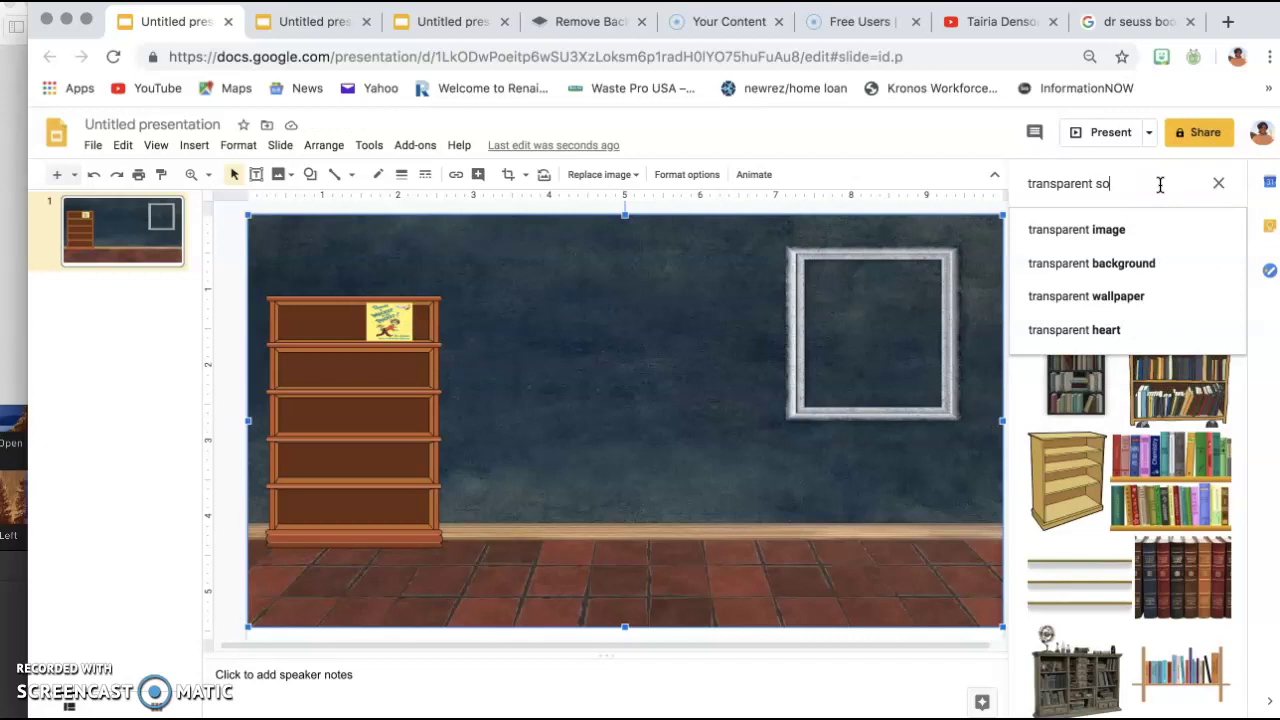
{"action": "key", "text": "BackSpace"}
{"action": "type", "text": "couch"}
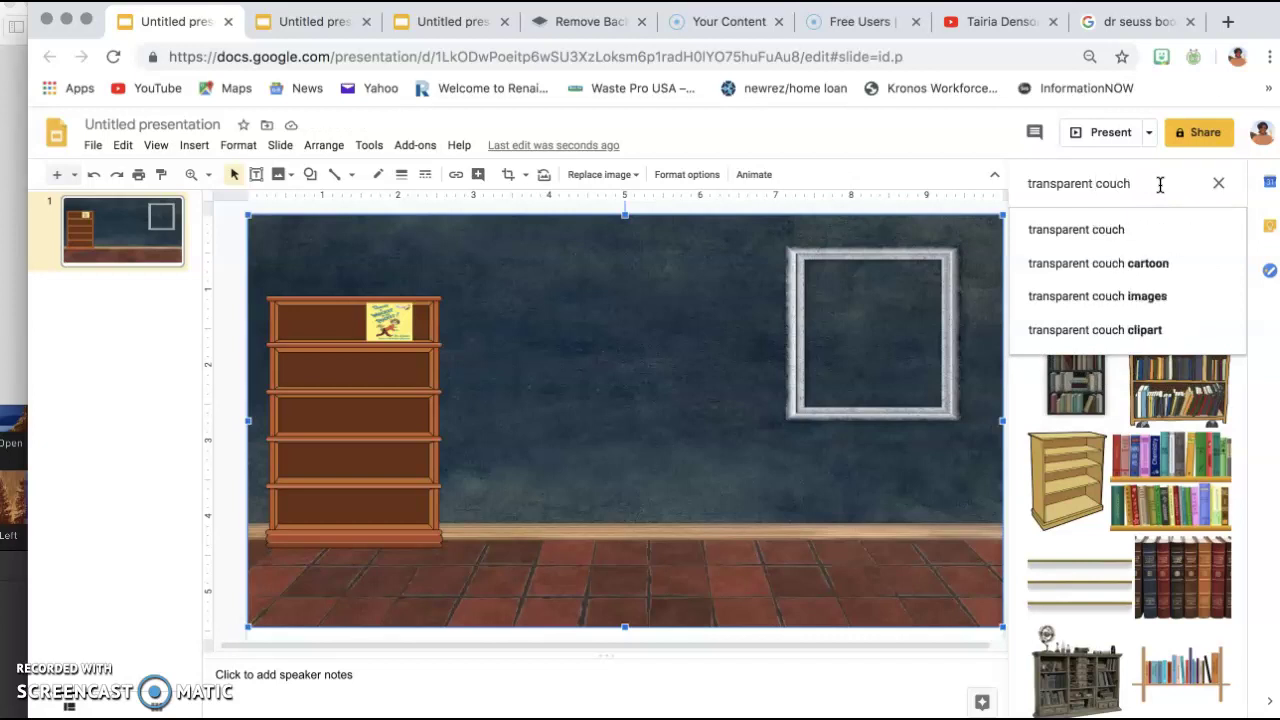
{"action": "key", "text": "Return"}
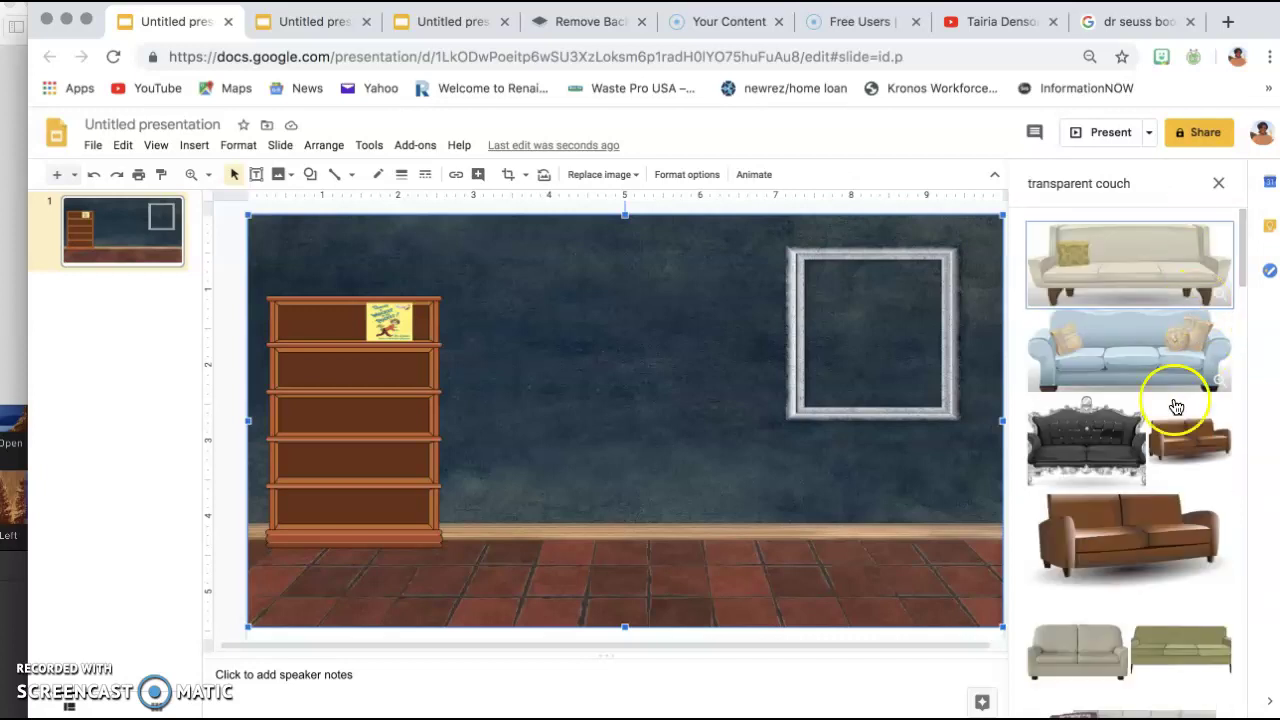
Browse the couch images and insert the cream couch with the yellow patterned pillow onto the slide.
{"action": "scroll", "coordinate": [1158, 474], "scroll_direction": "down", "scroll_amount": 2}
{"action": "scroll", "coordinate": [1158, 476], "scroll_direction": "down", "scroll_amount": 3}
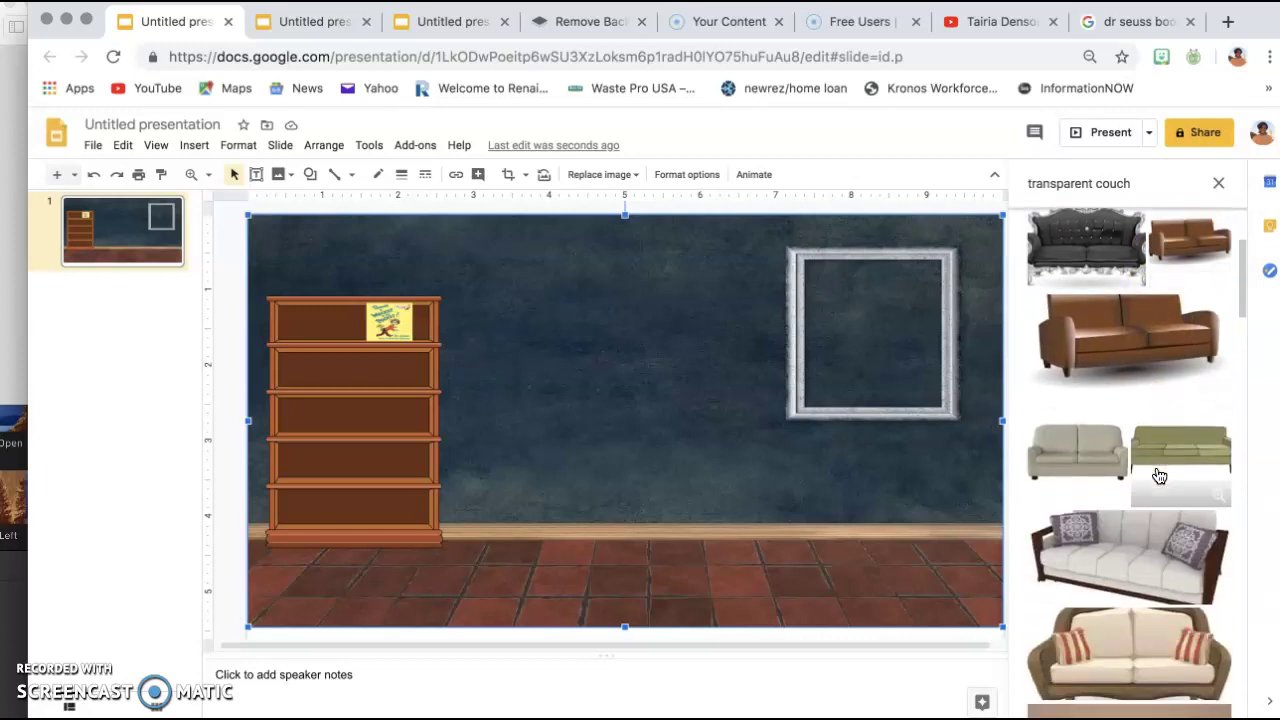
{"action": "scroll", "coordinate": [1158, 476], "scroll_direction": "up", "scroll_amount": 5}
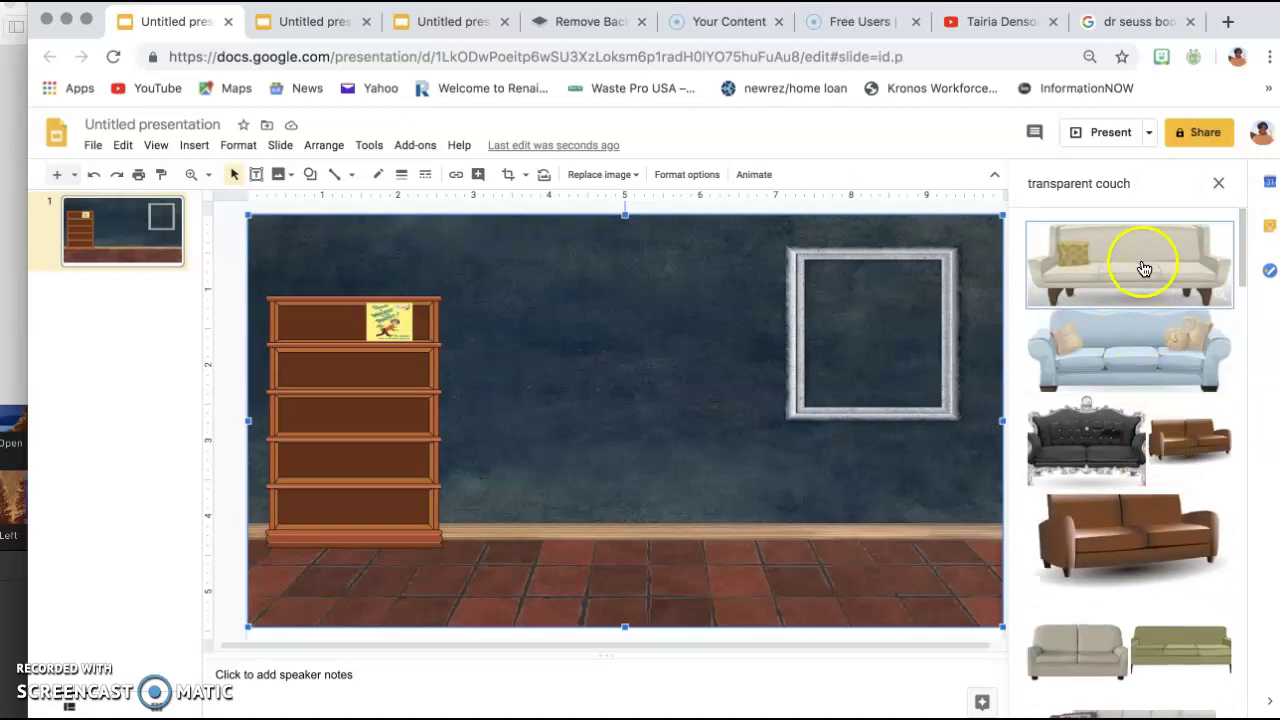
{"action": "left_click_drag", "start_coordinate": [1144, 268], "coordinate": [700, 395]}
Shrink the cream couch and stand it at the floor line just to the right of the bookshelf.
{"action": "left_click_drag", "start_coordinate": [686, 551], "coordinate": [732, 409]}
{"action": "left_click_drag", "start_coordinate": [772, 370], "coordinate": [666, 428]}
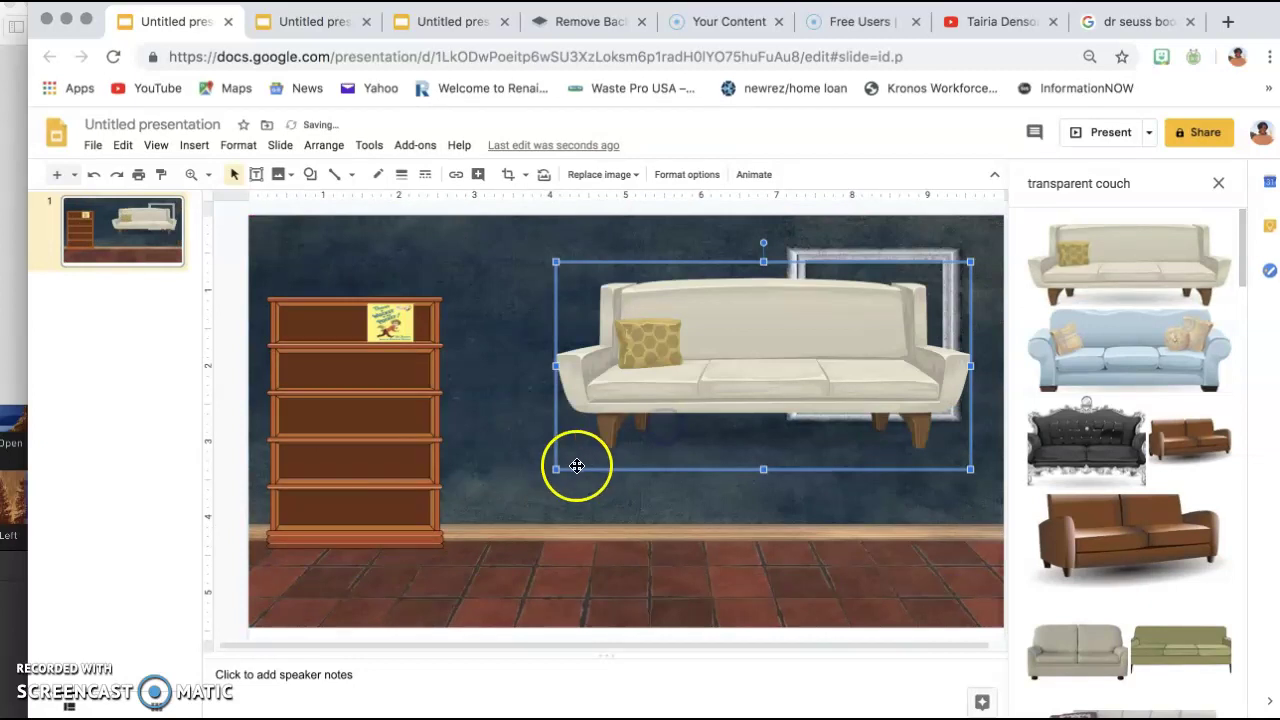
{"action": "left_click_drag", "start_coordinate": [557, 468], "coordinate": [648, 423]}
{"action": "left_click_drag", "start_coordinate": [737, 349], "coordinate": [592, 474]}
{"action": "left_click", "coordinate": [666, 428]}
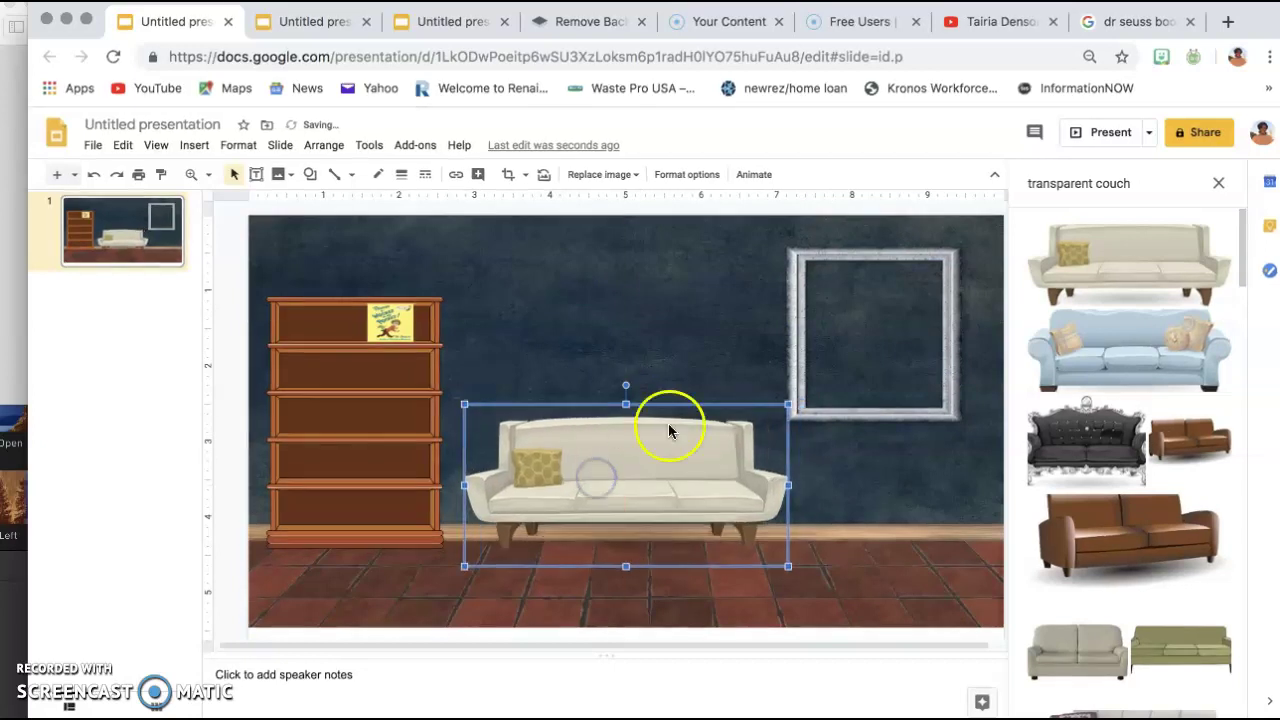
Recolor the couch with the Grayscale option in its format options.
{"action": "left_click", "coordinate": [649, 468]}
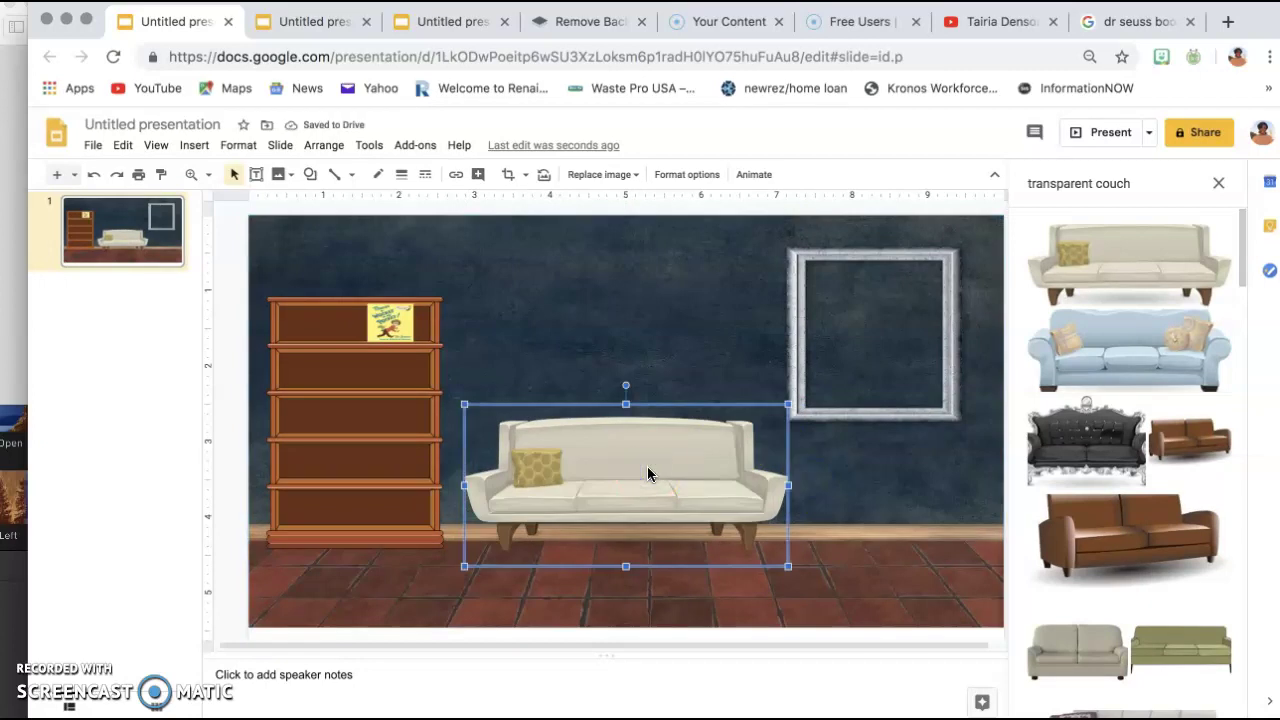
{"action": "right_click", "coordinate": [647, 457]}
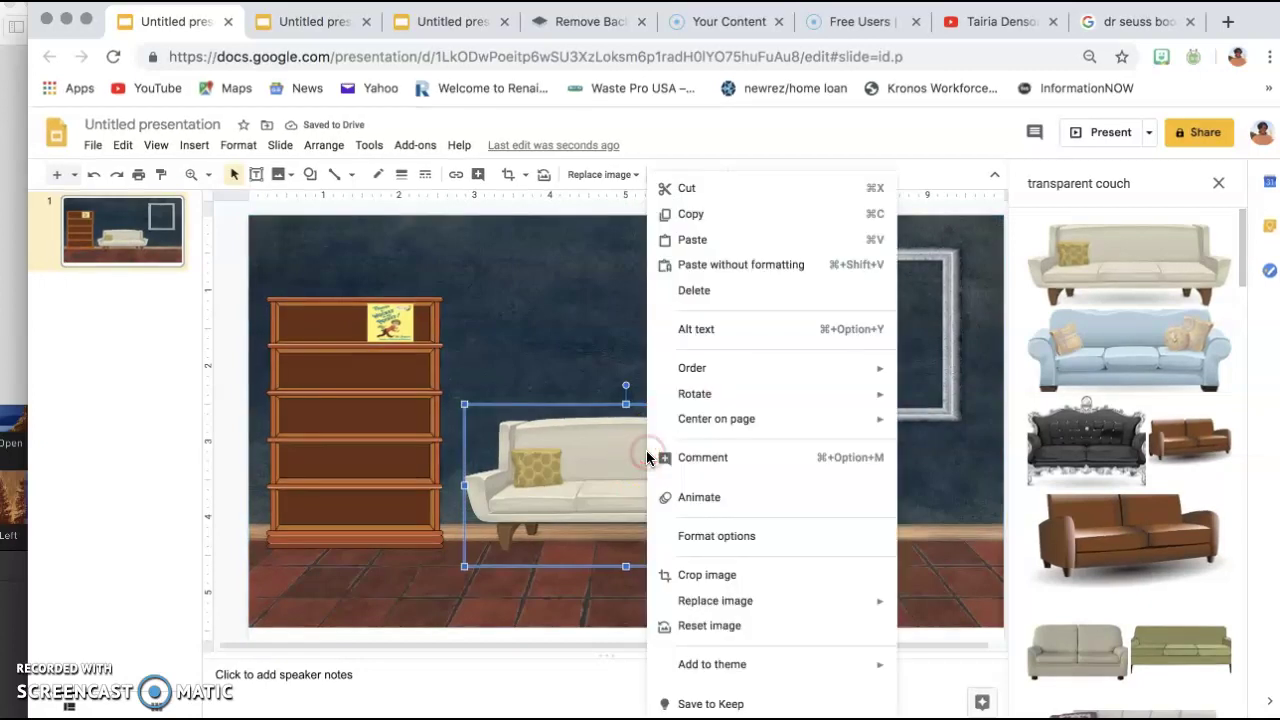
{"action": "left_click", "coordinate": [727, 539]}
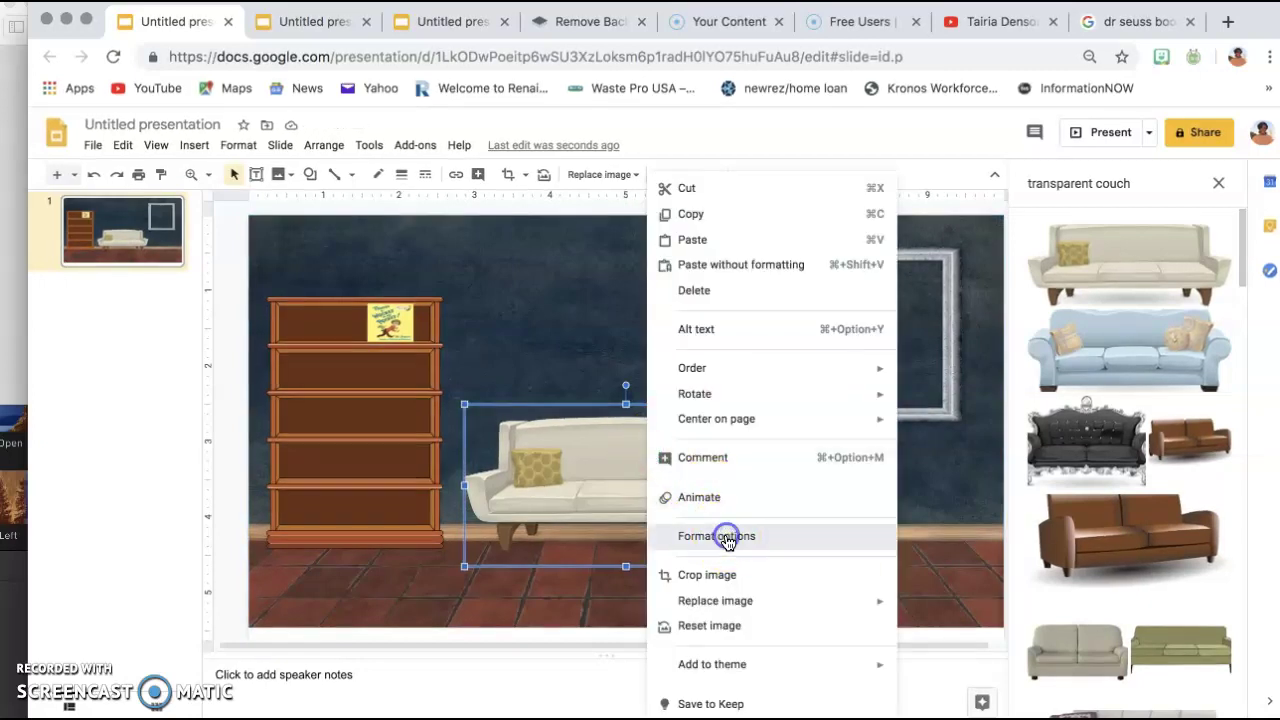
{"action": "left_click", "coordinate": [727, 539]}
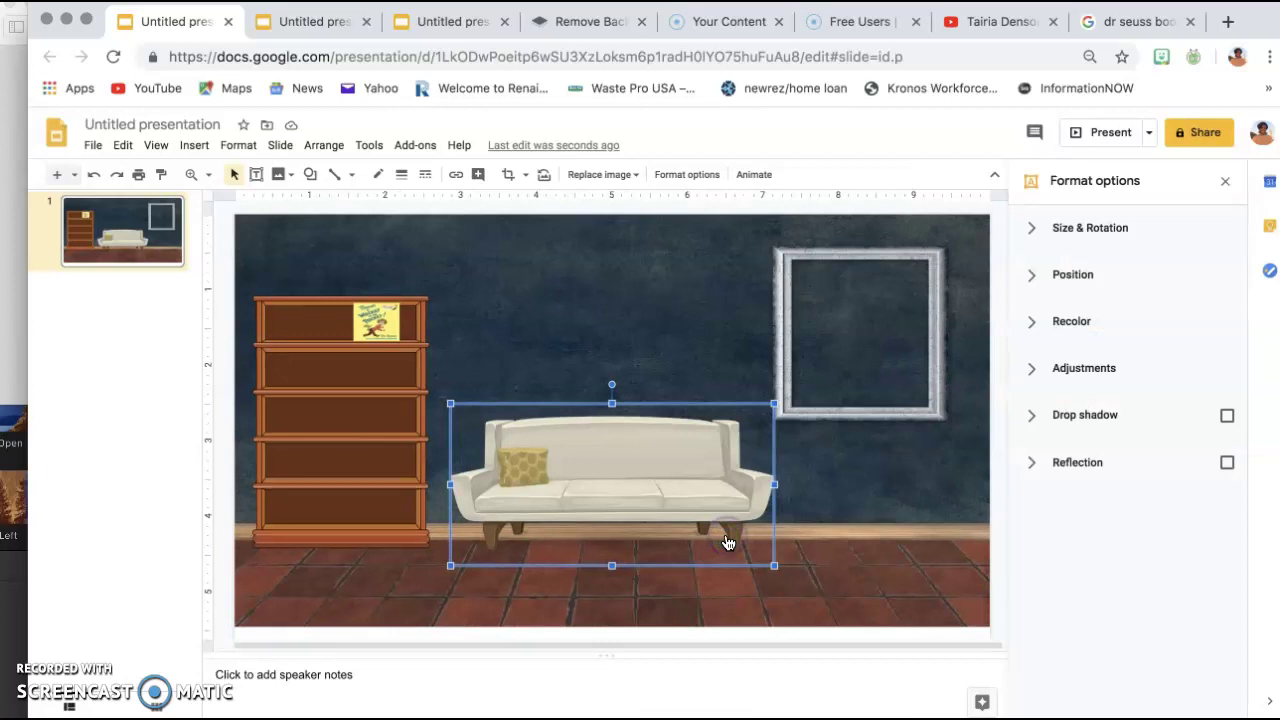
{"action": "left_click", "coordinate": [1128, 326]}
{"action": "left_click", "coordinate": [1126, 364]}
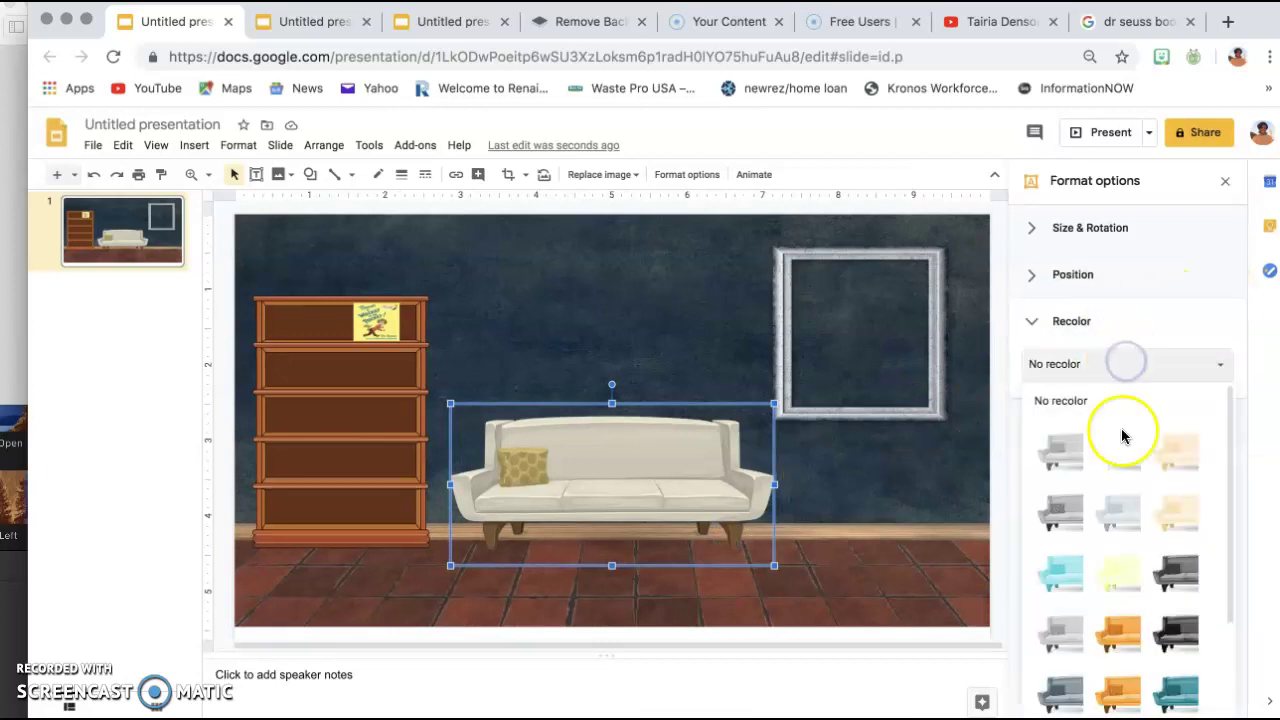
{"action": "scroll", "coordinate": [1122, 480], "scroll_direction": "down", "scroll_amount": 5}
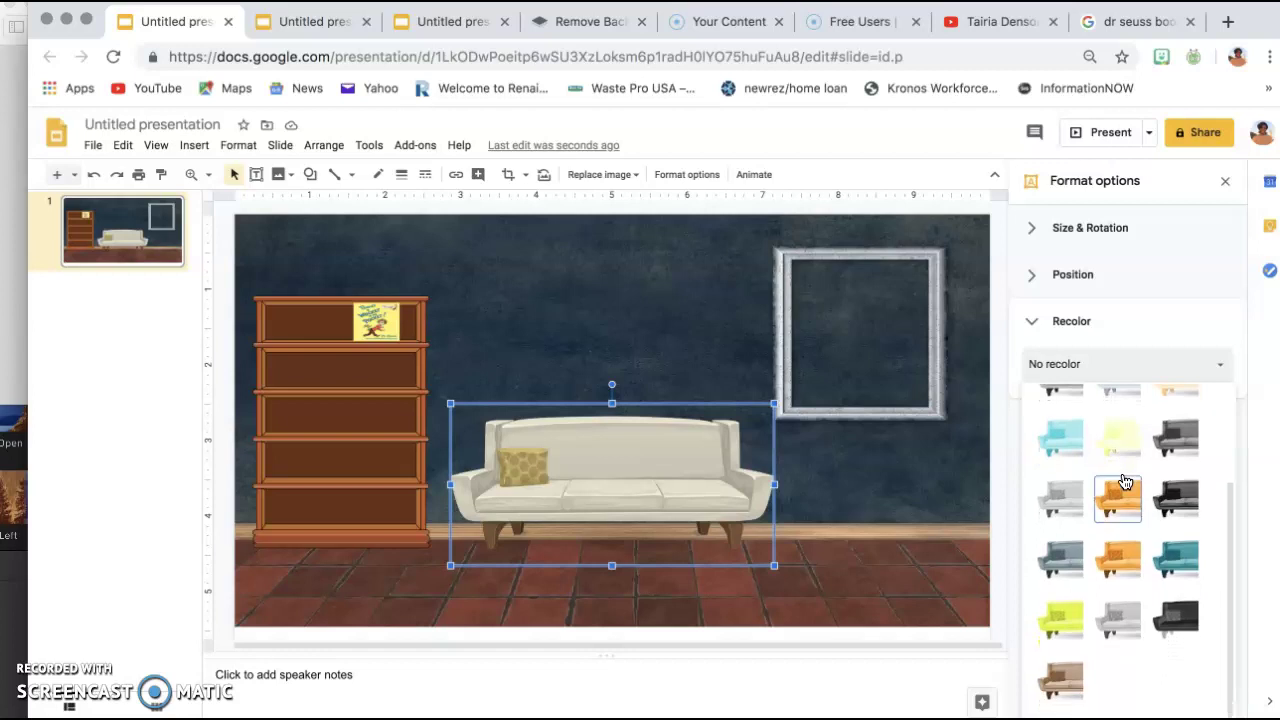
{"action": "left_click", "coordinate": [1120, 618]}
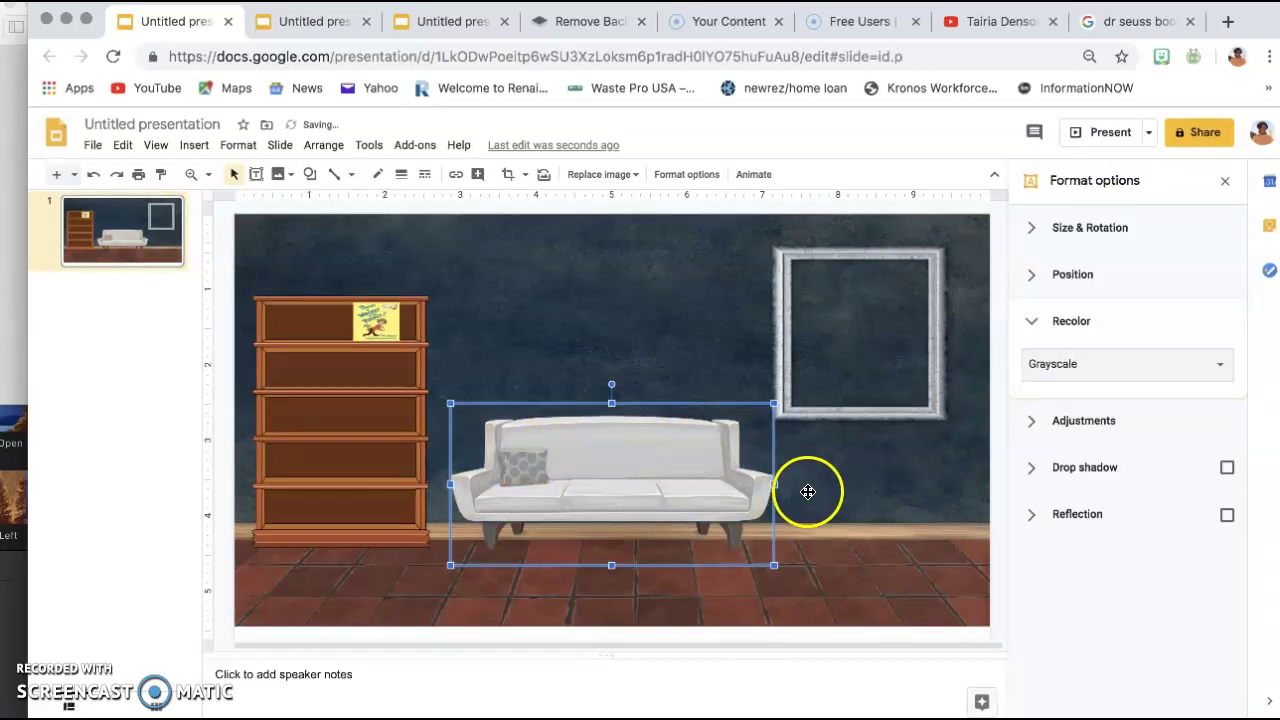
Move the gray couch slightly left, closer to the bookshelf, with its legs a little lower on the floor.
{"action": "left_click", "coordinate": [836, 512]}
{"action": "left_click_drag", "start_coordinate": [681, 490], "coordinate": [629, 497]}
{"action": "left_click", "coordinate": [815, 487]}
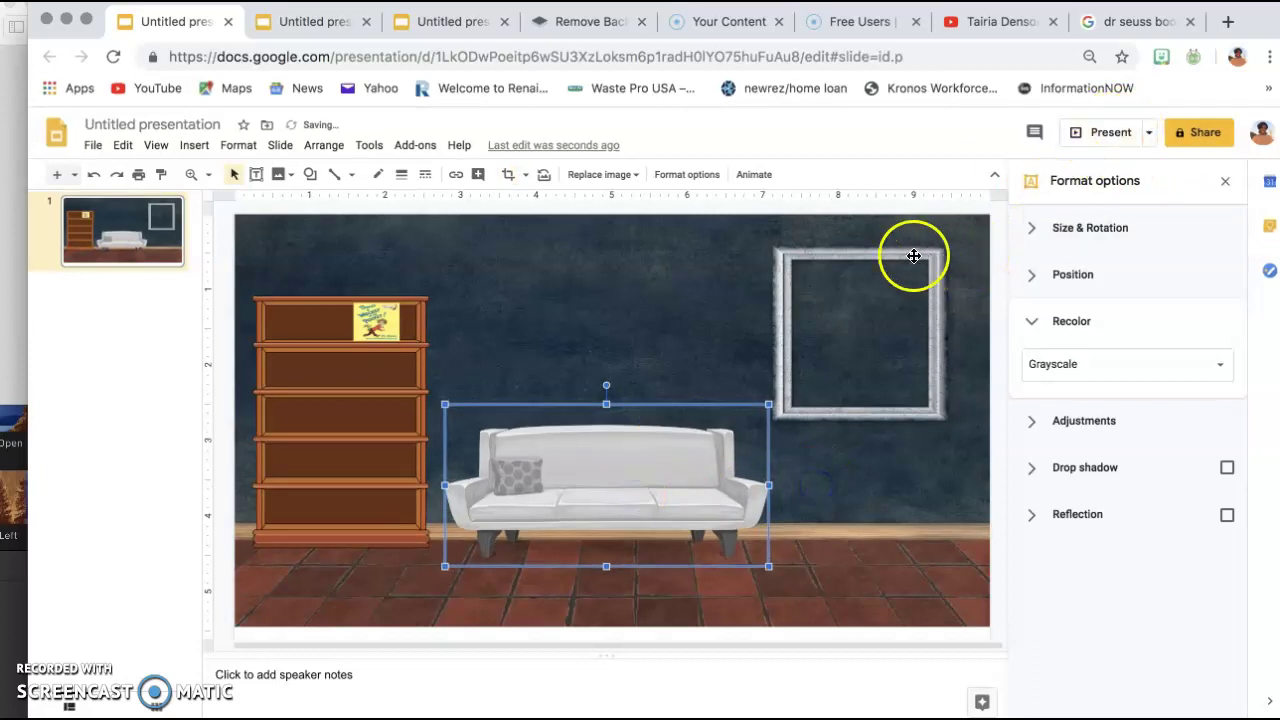
Close the format options and search the web images for "transparent rug".
{"action": "left_click", "coordinate": [1225, 182]}
{"action": "left_click", "coordinate": [1155, 182]}
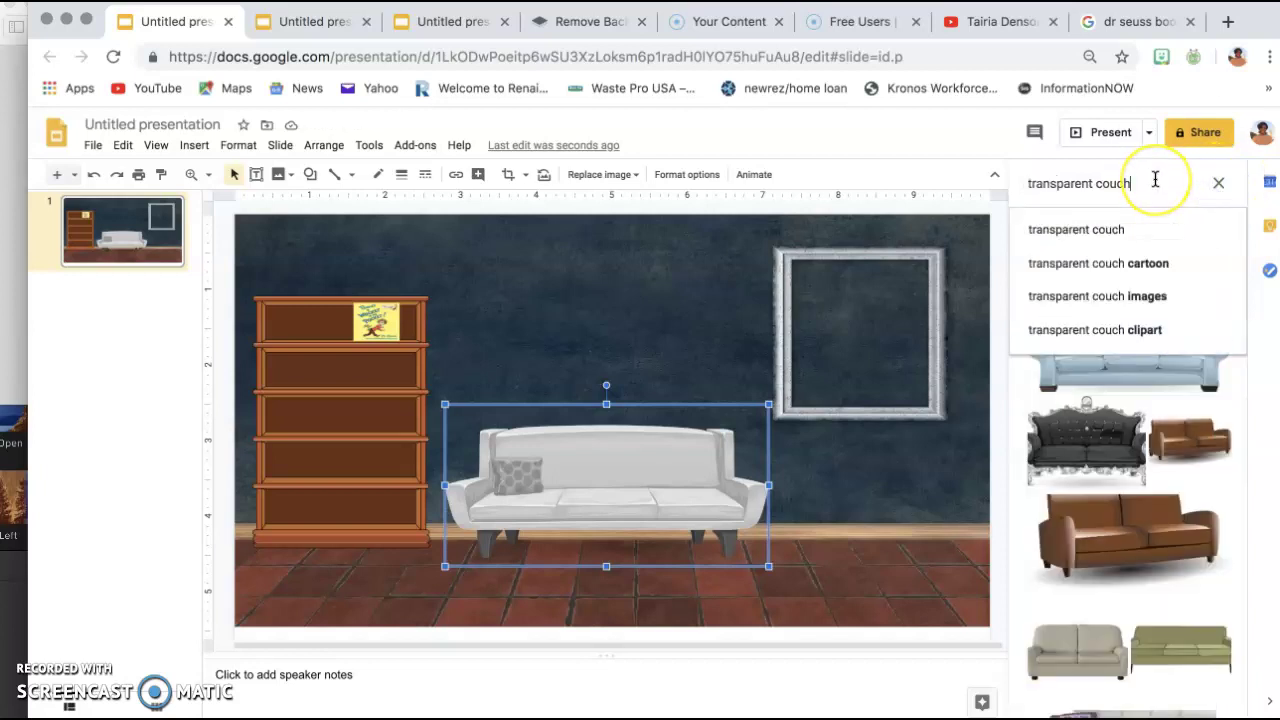
{"action": "type", "text": "rug"}
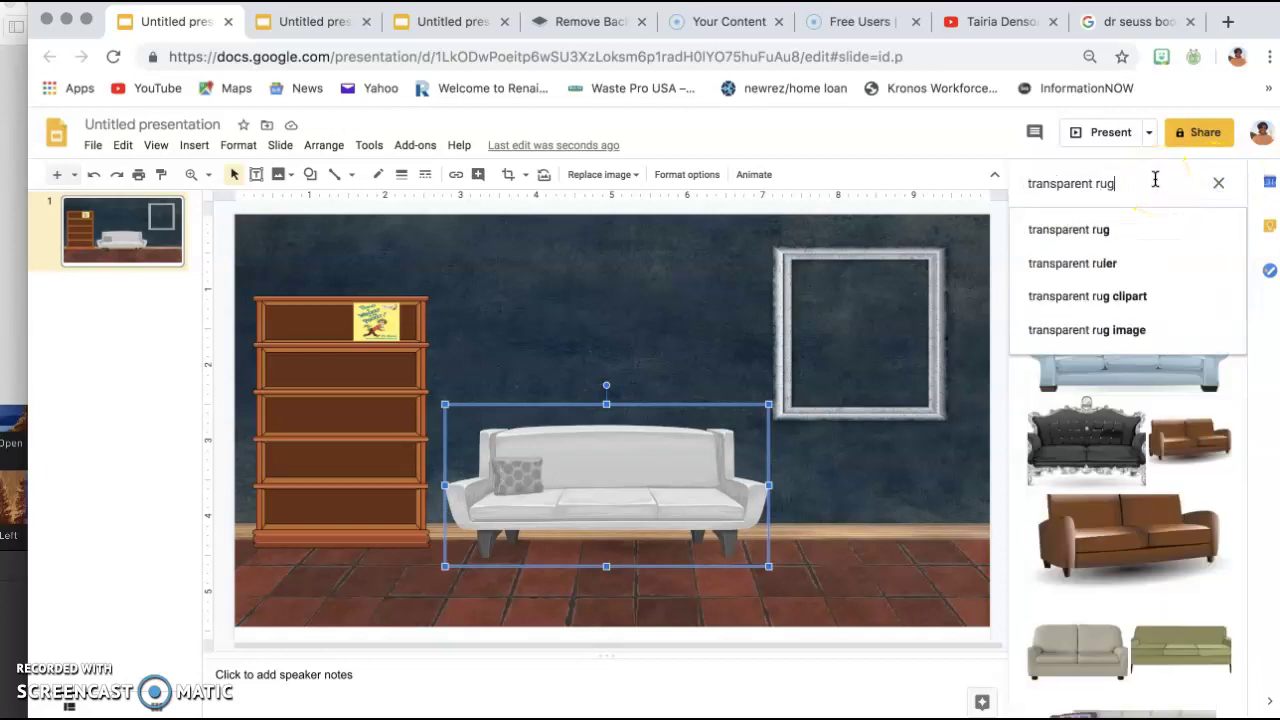
{"action": "key", "text": "Return"}
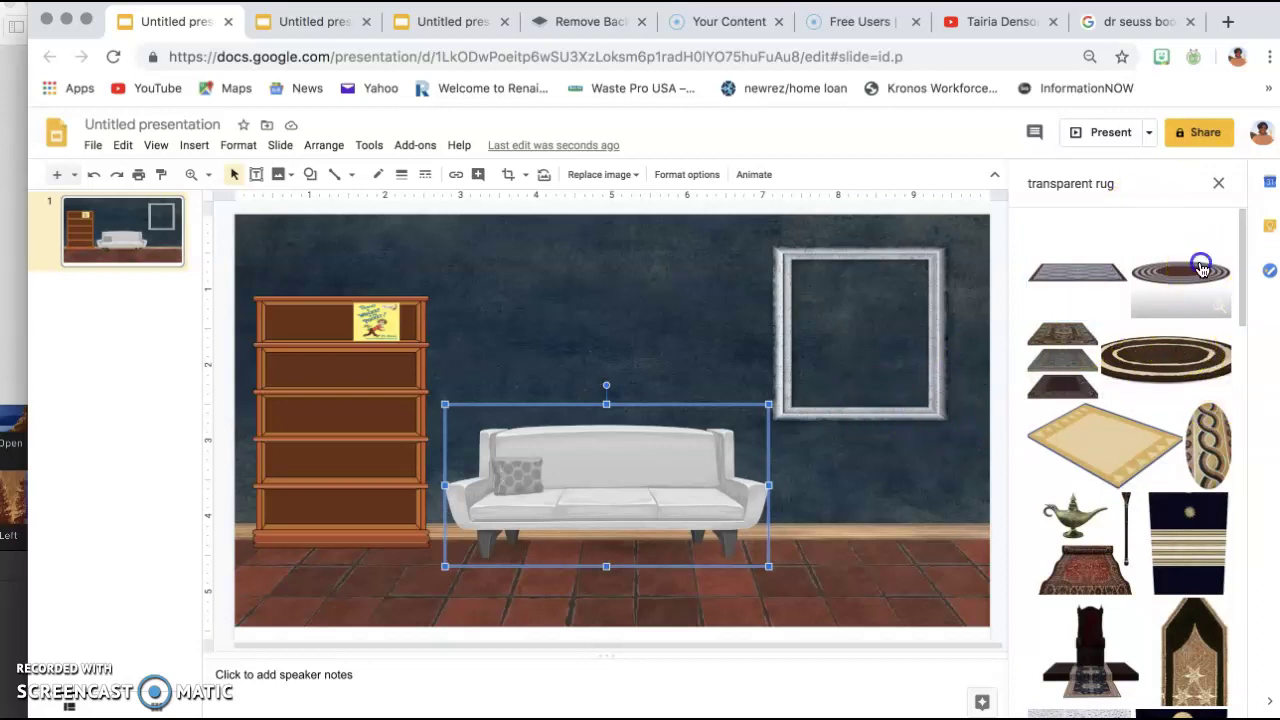
Insert the oval braided rug from the image results, shrink it and lay it on the floor to the right of the couch.
{"action": "left_click_drag", "start_coordinate": [1201, 268], "coordinate": [781, 519]}
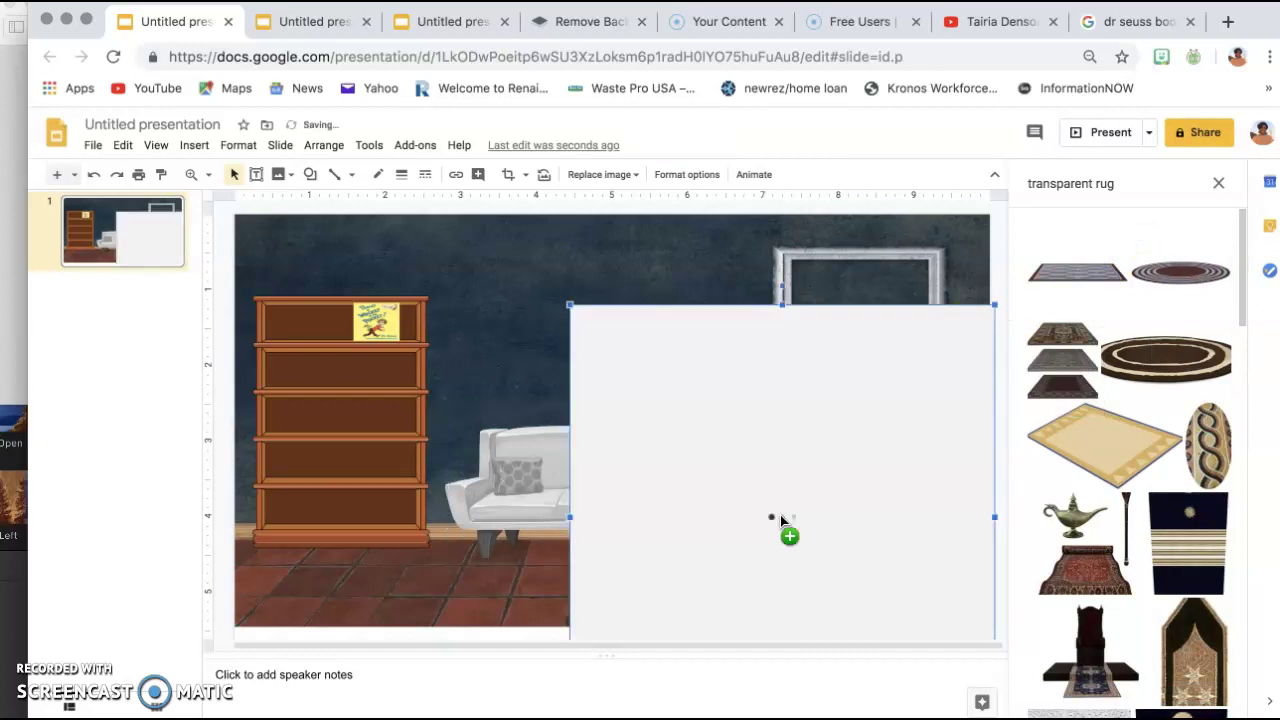
{"action": "left_click_drag", "start_coordinate": [570, 305], "coordinate": [718, 453]}
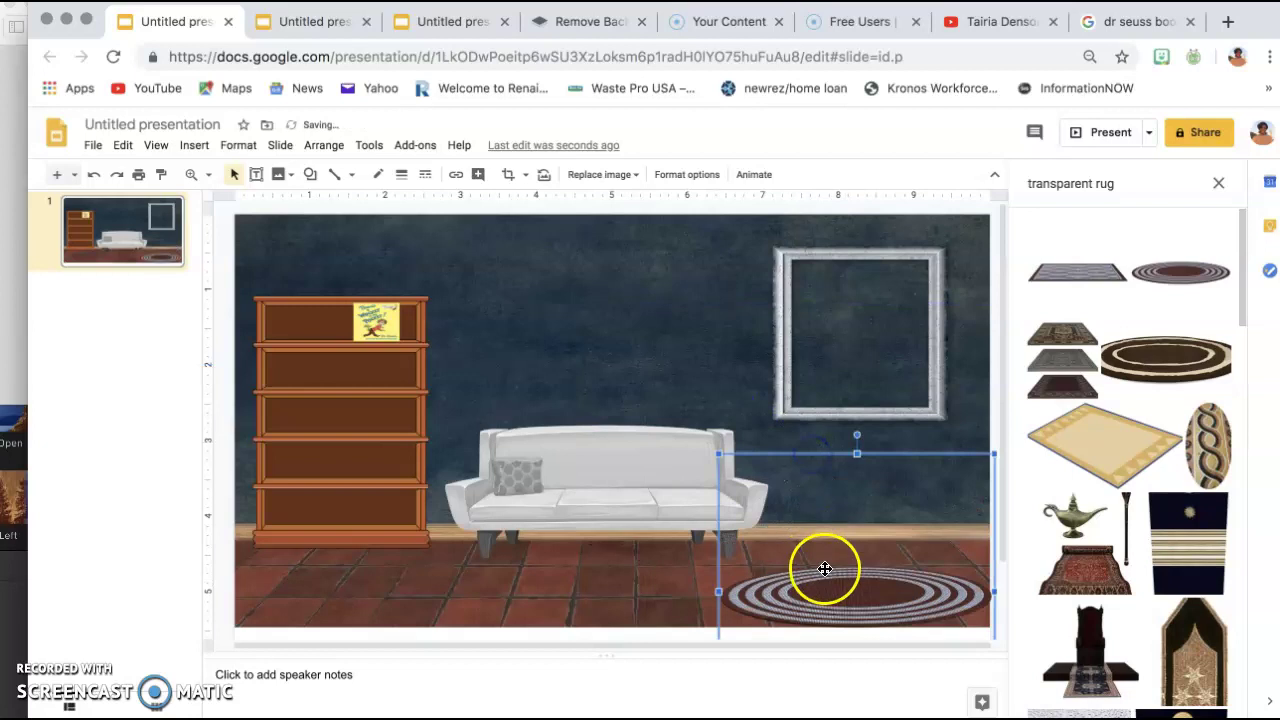
{"action": "mouse_move", "coordinate": [843, 586]}
{"action": "left_mouse_down"}
{"action": "mouse_move", "coordinate": [846, 571]}
{"action": "mouse_move", "coordinate": [841, 581]}
{"action": "left_mouse_up"}
{"action": "left_click_drag", "start_coordinate": [557, 543], "coordinate": [609, 586]}
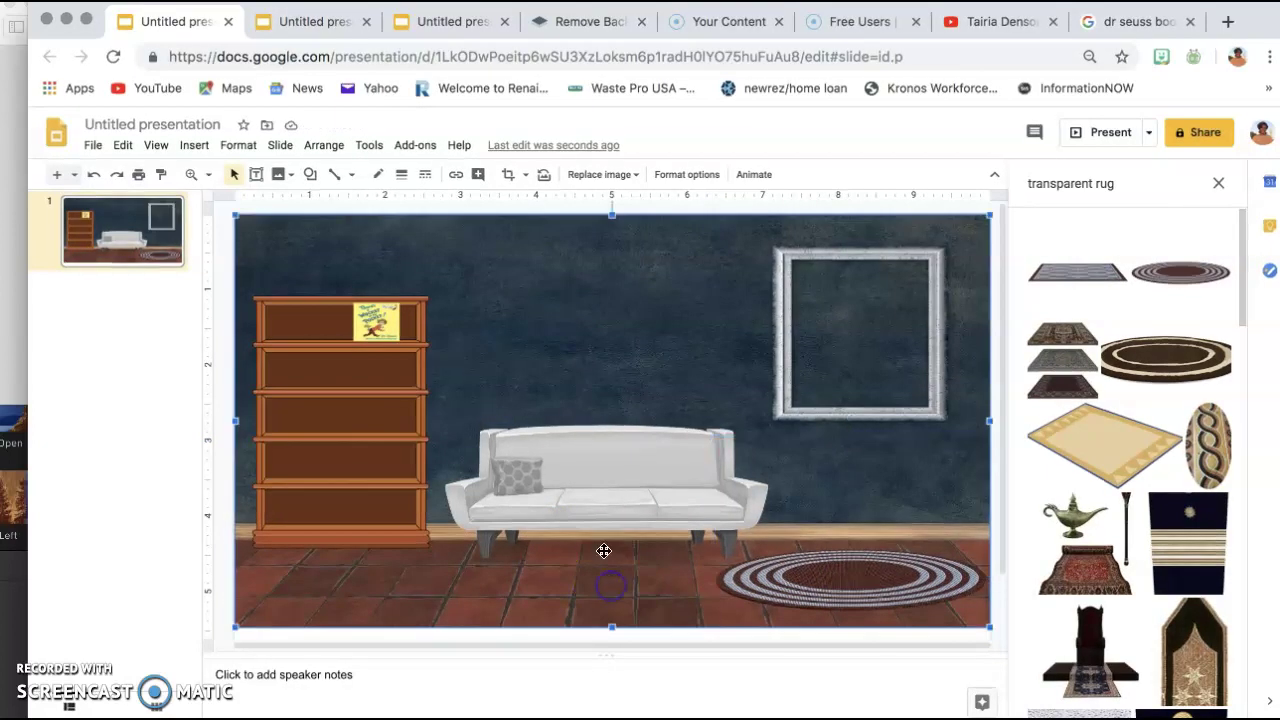
{"action": "left_click", "coordinate": [605, 367]}
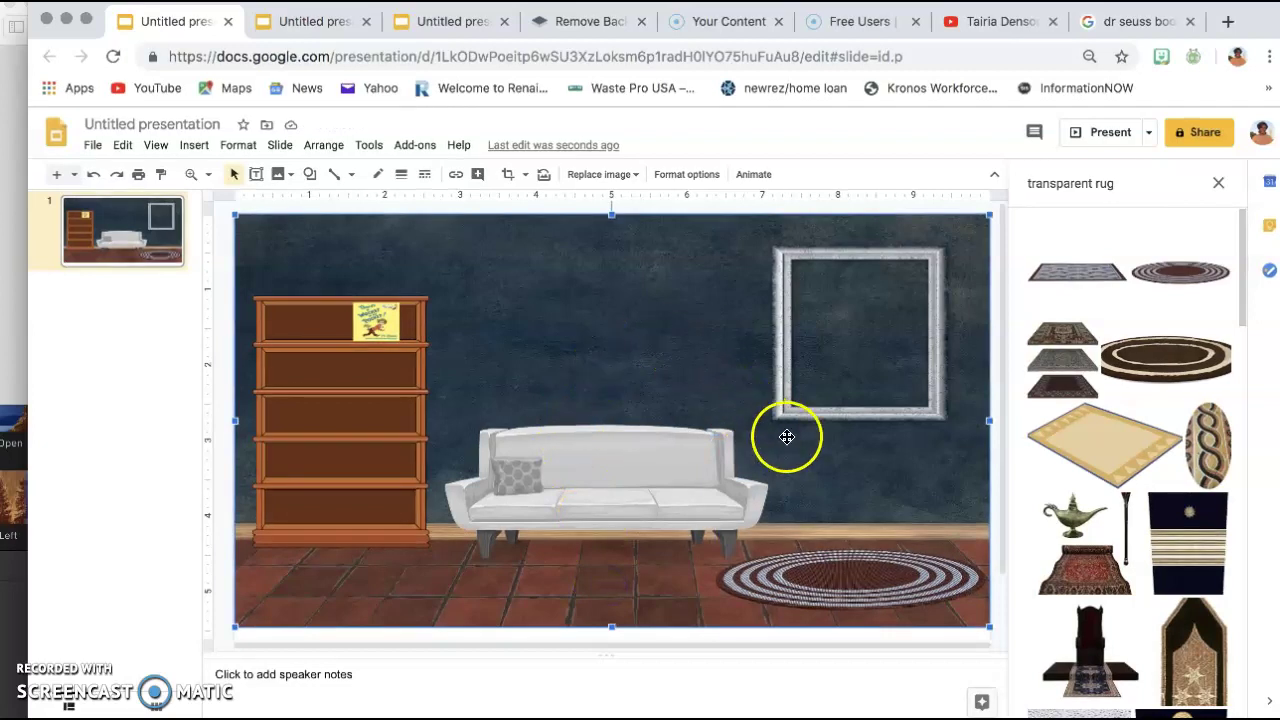
{"action": "left_click", "coordinate": [847, 573]}
{"action": "left_click_drag", "start_coordinate": [847, 573], "coordinate": [846, 572]}
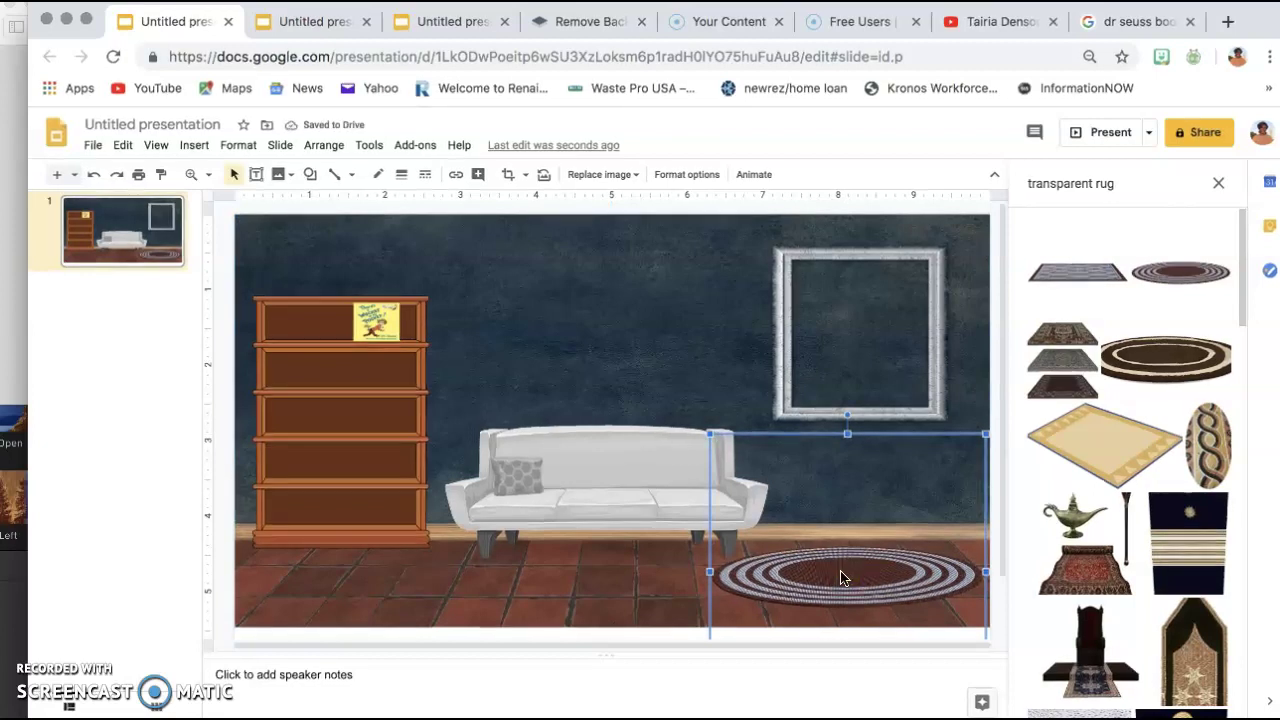
{"action": "left_click", "coordinate": [591, 346]}
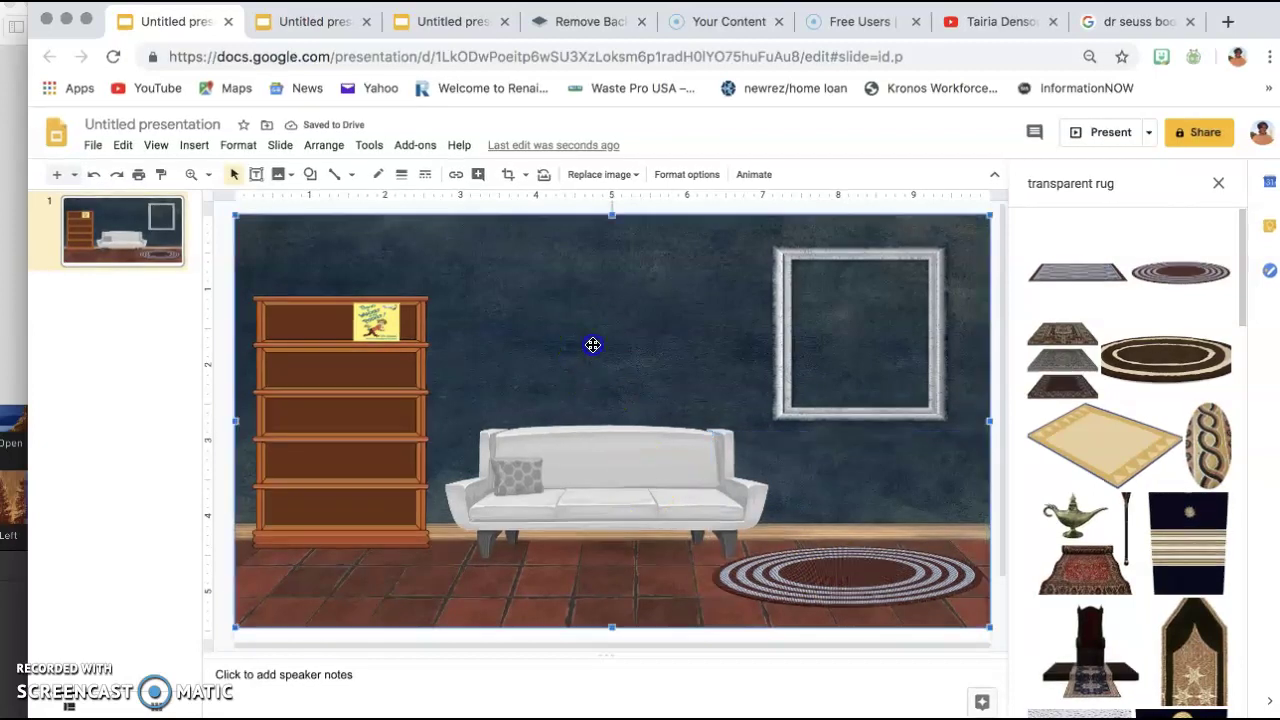
Move the bookshelf slightly left, away from the couch.
{"action": "left_click", "coordinate": [353, 425]}
{"action": "left_click_drag", "start_coordinate": [368, 456], "coordinate": [363, 452]}
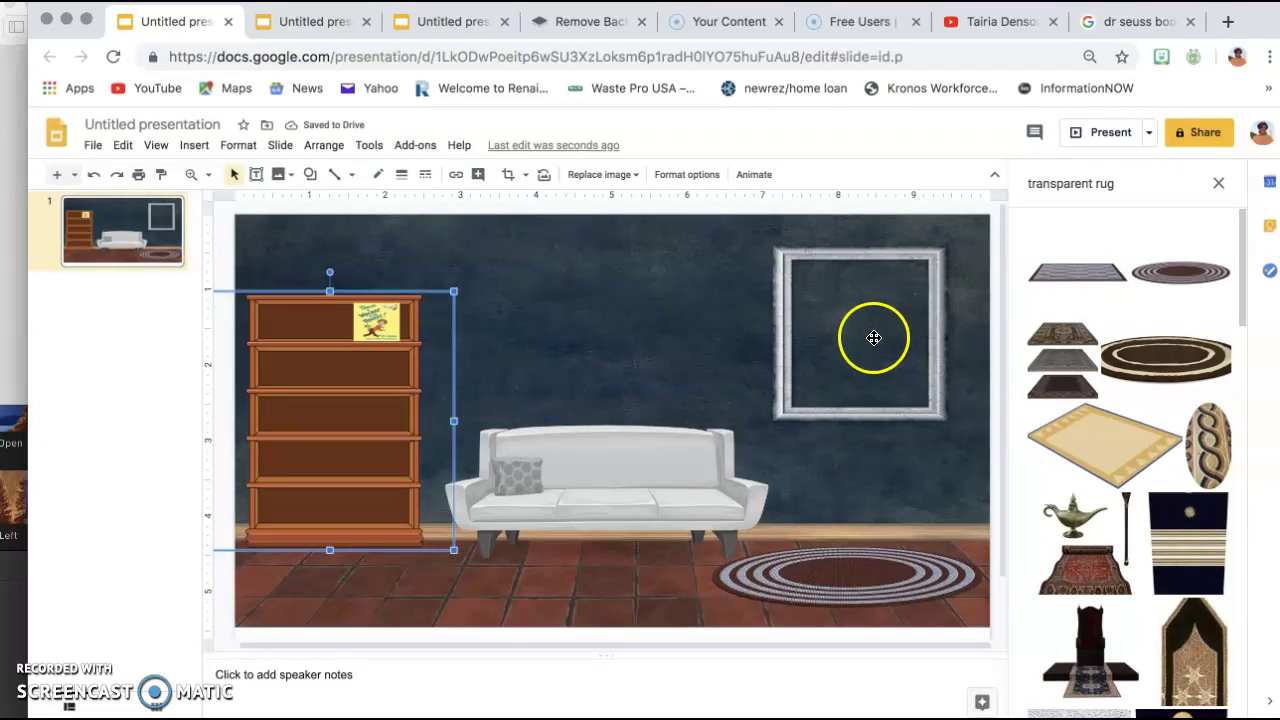
{"action": "left_click", "coordinate": [361, 404]}
{"action": "left_click_drag", "start_coordinate": [361, 404], "coordinate": [364, 409]}
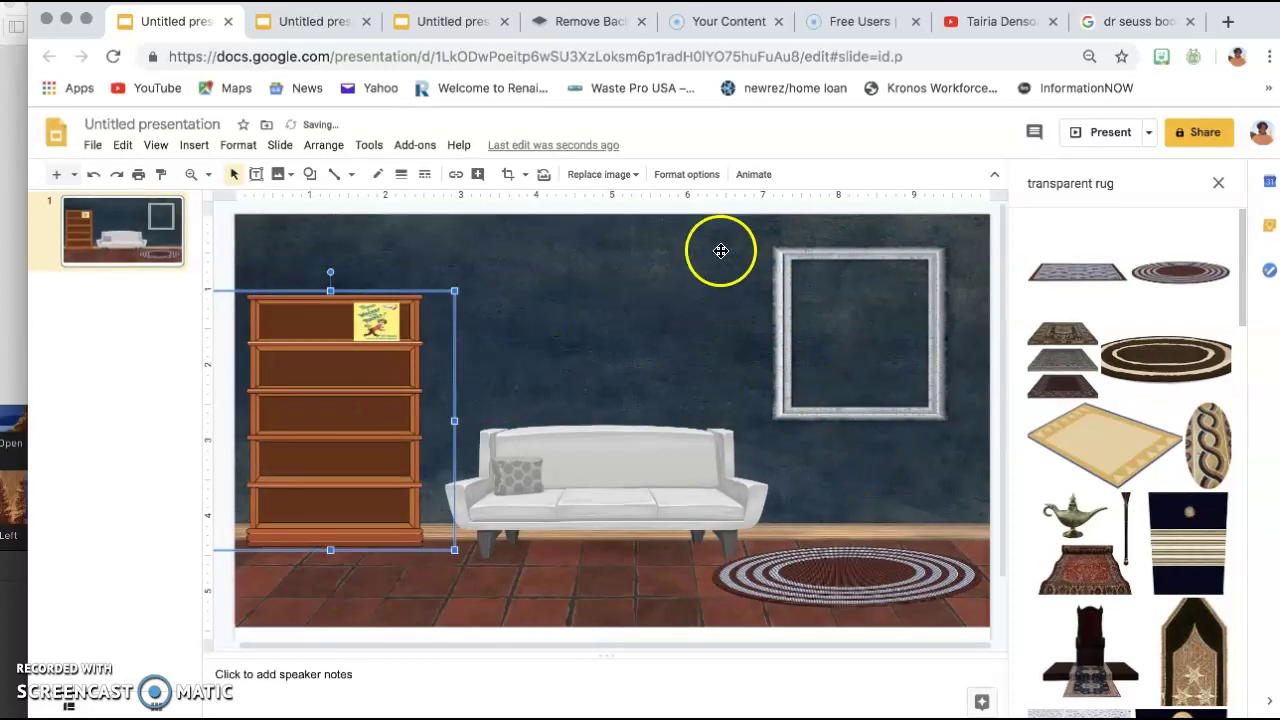
Shorten the image search text to "transparent".
{"action": "left_click", "coordinate": [1121, 183]}
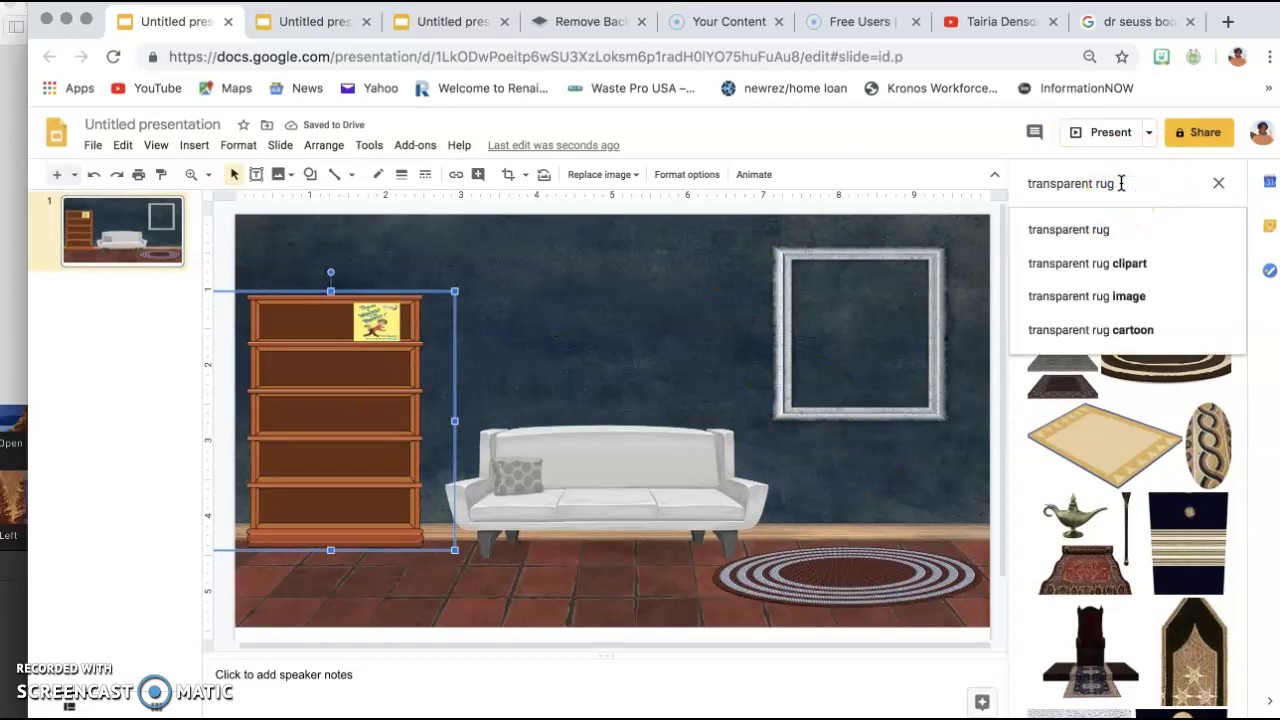
{"action": "key", "text": "BackSpace"}
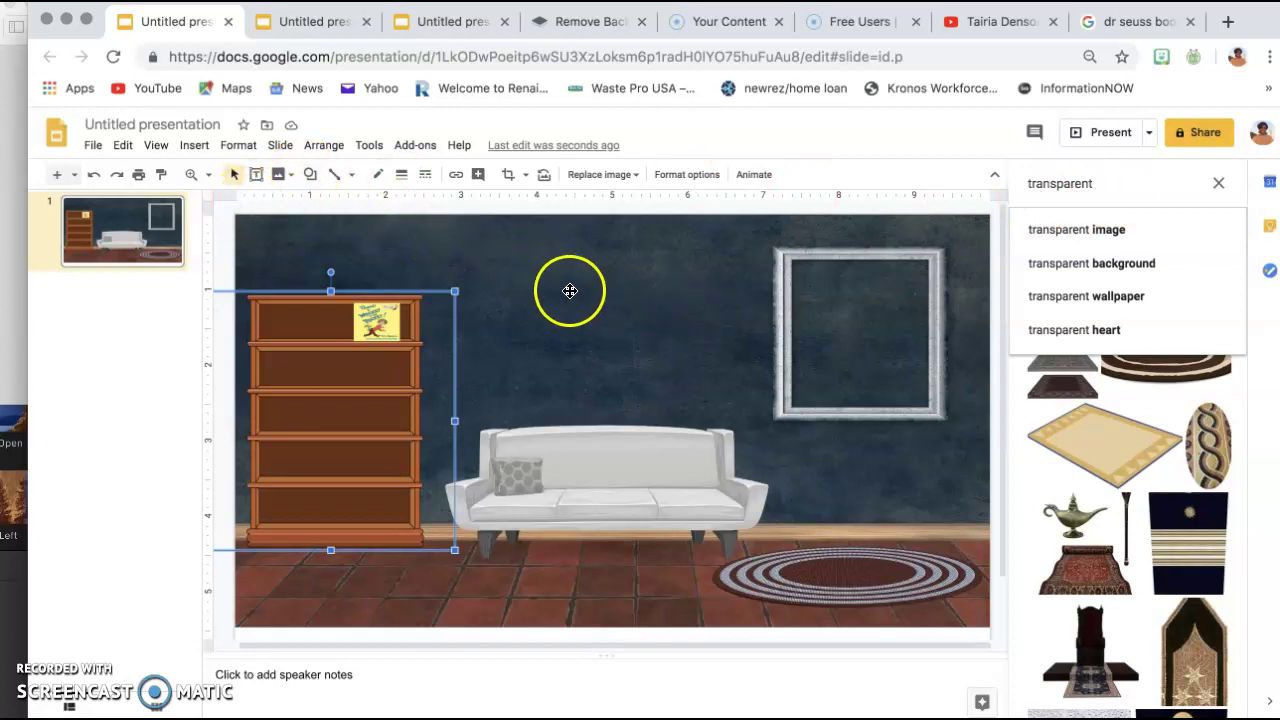
Draw a square about 1 inch wide with the Rectangle shape on the wall above the couch.
{"action": "left_click", "coordinate": [310, 174]}
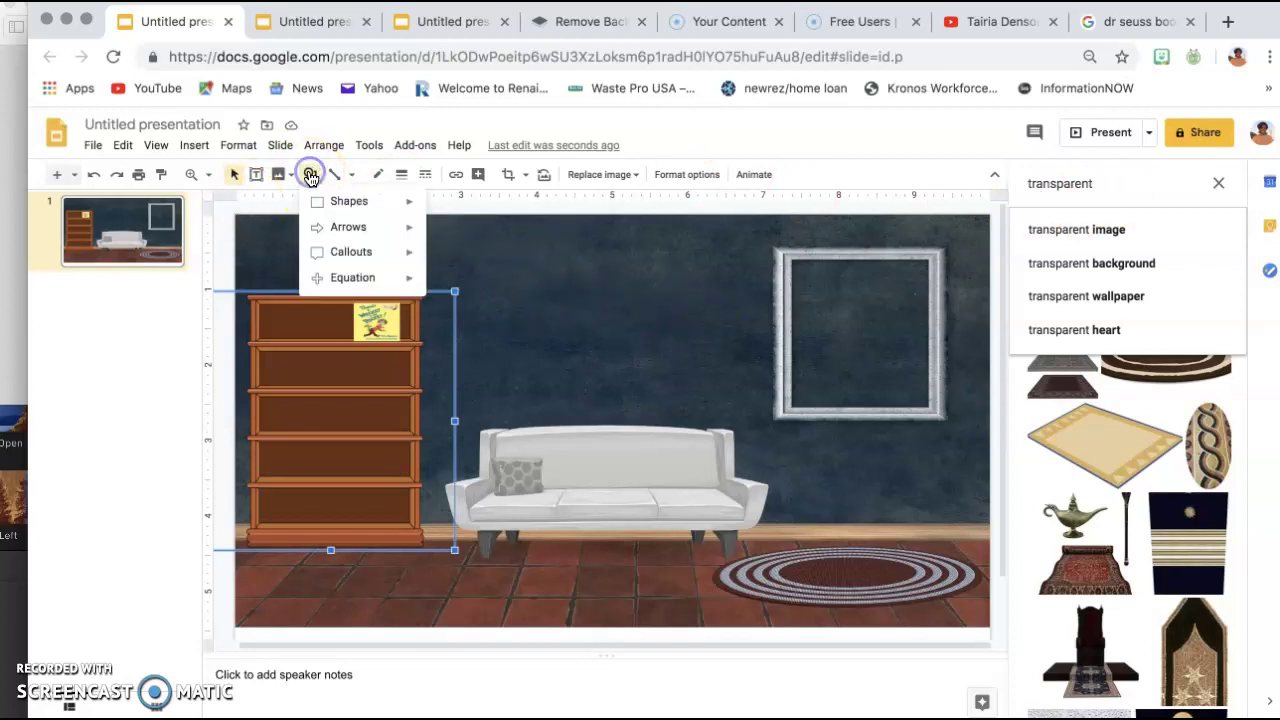
{"action": "mouse_move", "coordinate": [357, 205]}
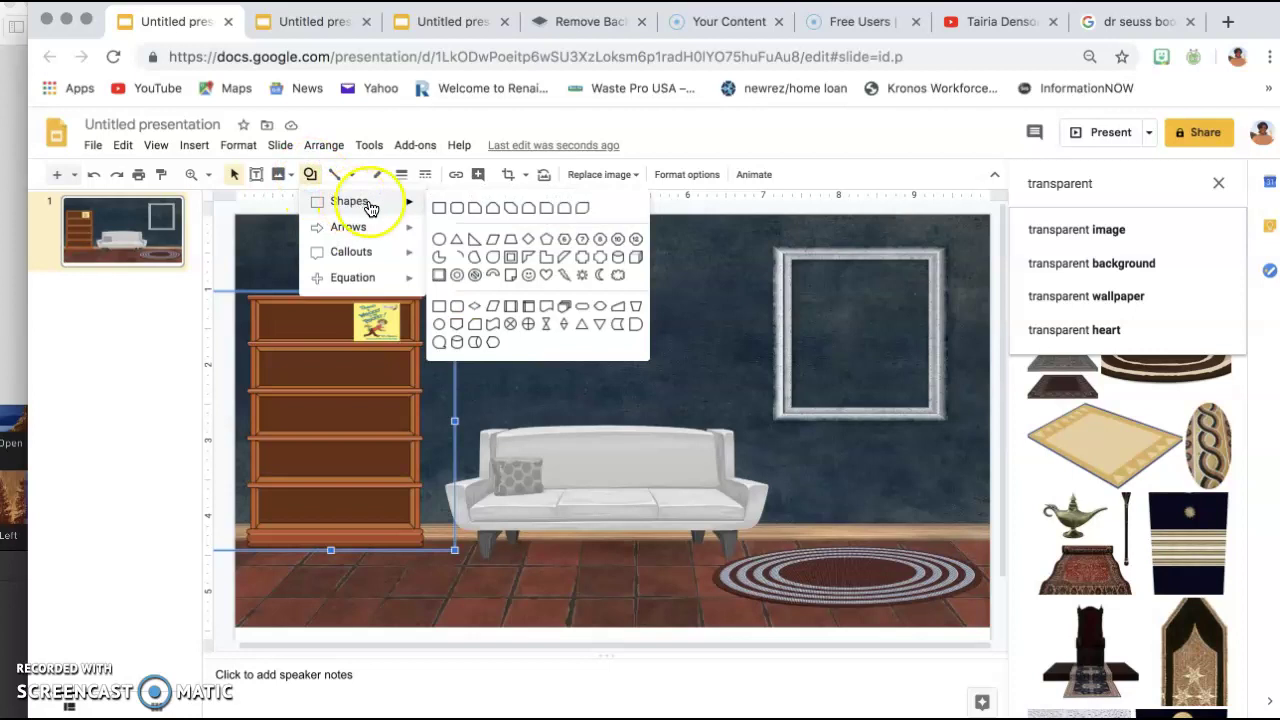
{"action": "left_click", "coordinate": [443, 213]}
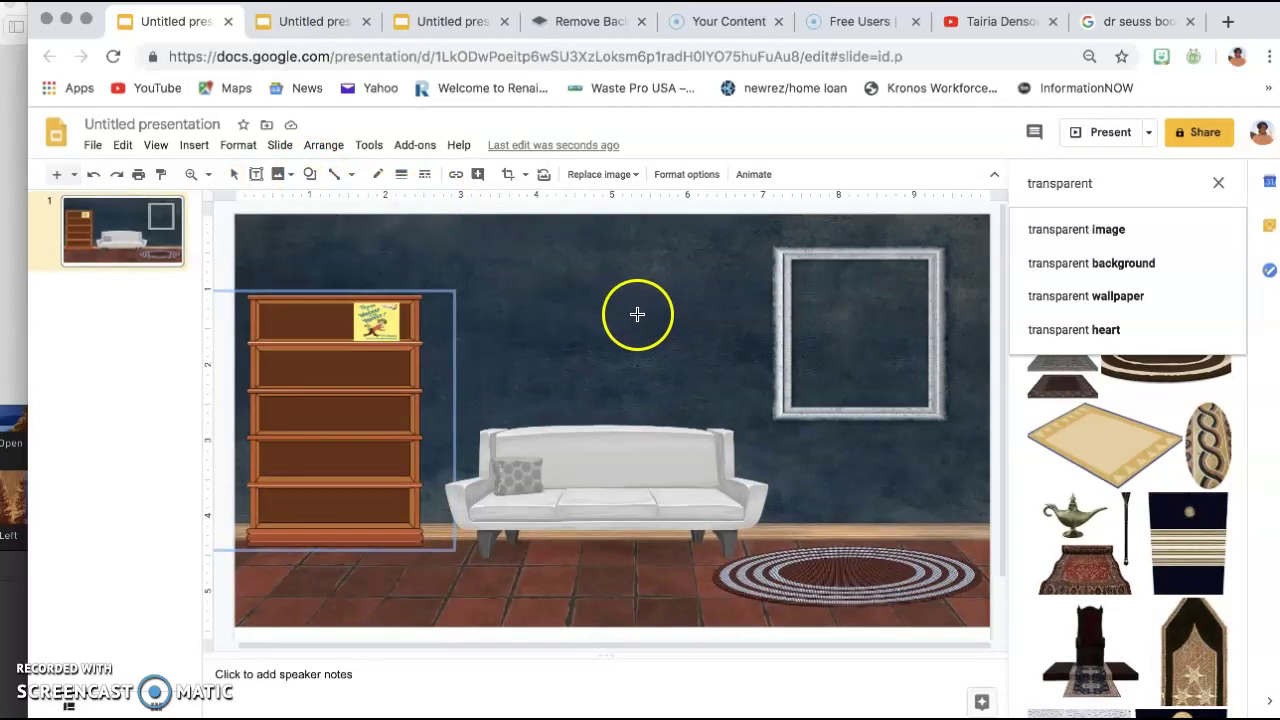
{"action": "left_click_drag", "start_coordinate": [603, 283], "coordinate": [682, 360]}
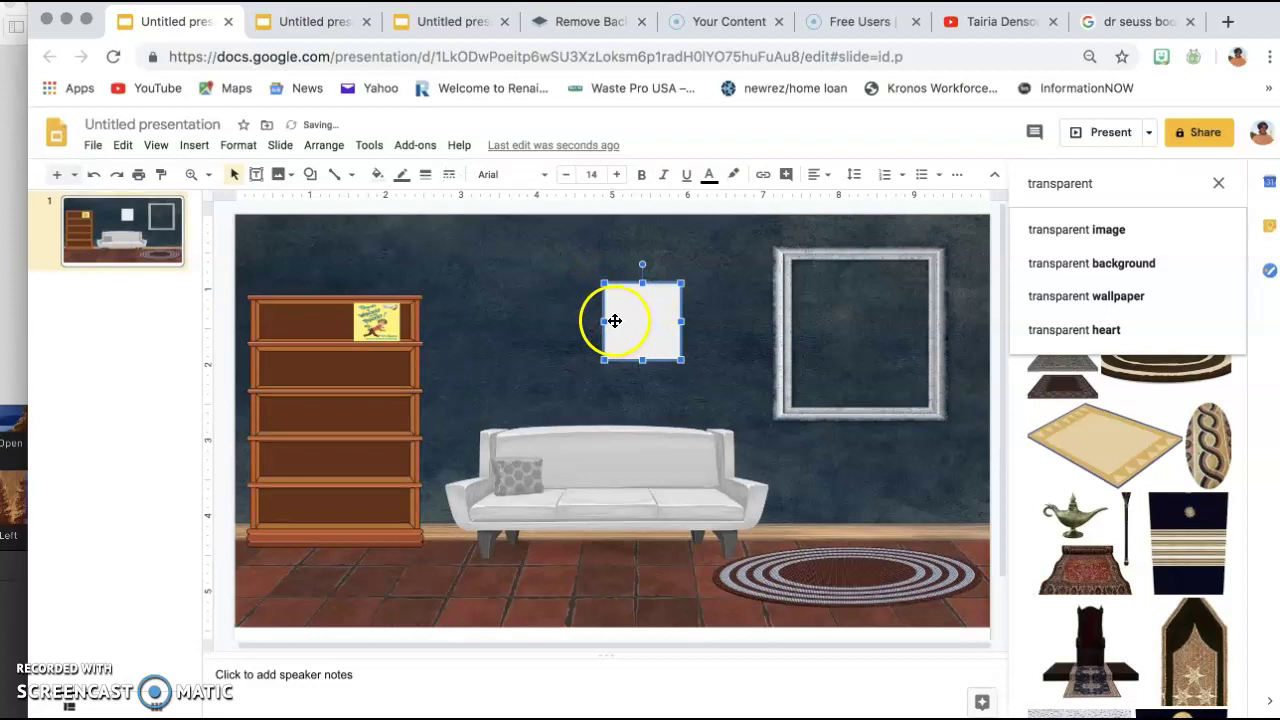
Enlarge the square into a sign about 2.4 inches wide and 1.5 inches high, and nudge it slightly up the wall.
{"action": "left_click_drag", "start_coordinate": [521, 318], "coordinate": [521, 320]}
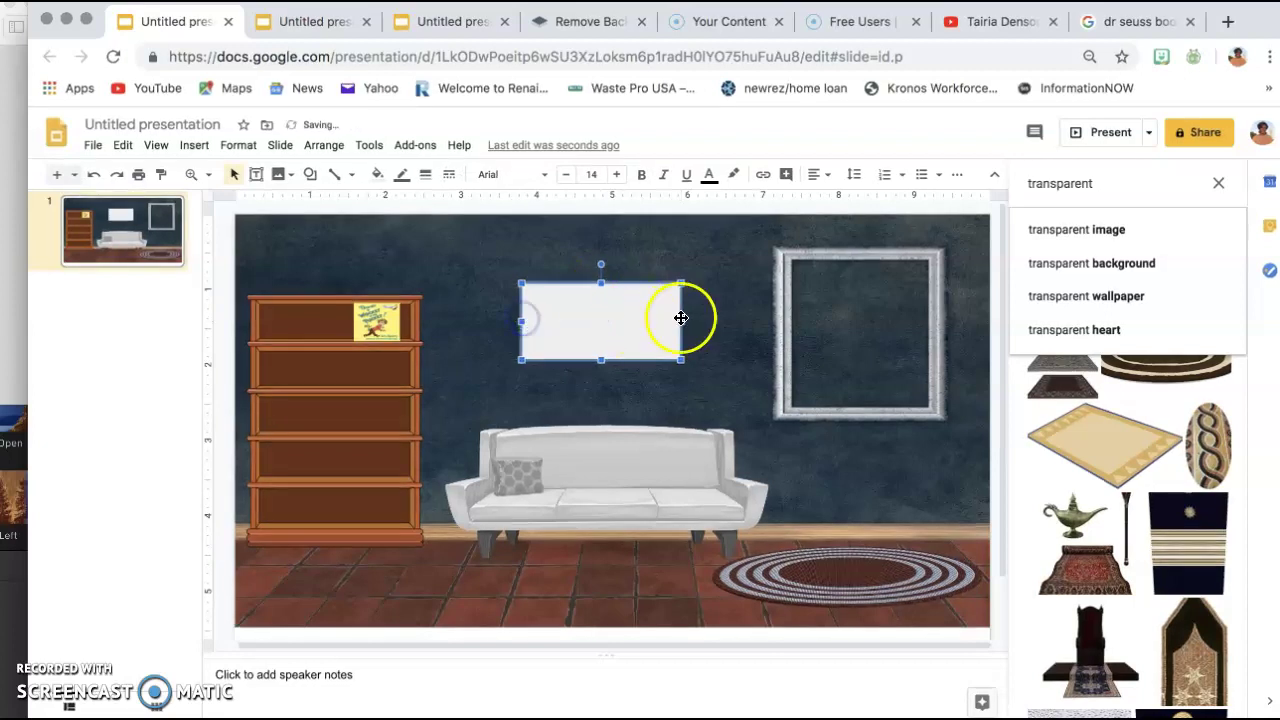
{"action": "left_click_drag", "start_coordinate": [703, 320], "coordinate": [704, 320]}
{"action": "left_click_drag", "start_coordinate": [612, 283], "coordinate": [612, 256]}
{"action": "left_click_drag", "start_coordinate": [613, 360], "coordinate": [610, 372]}
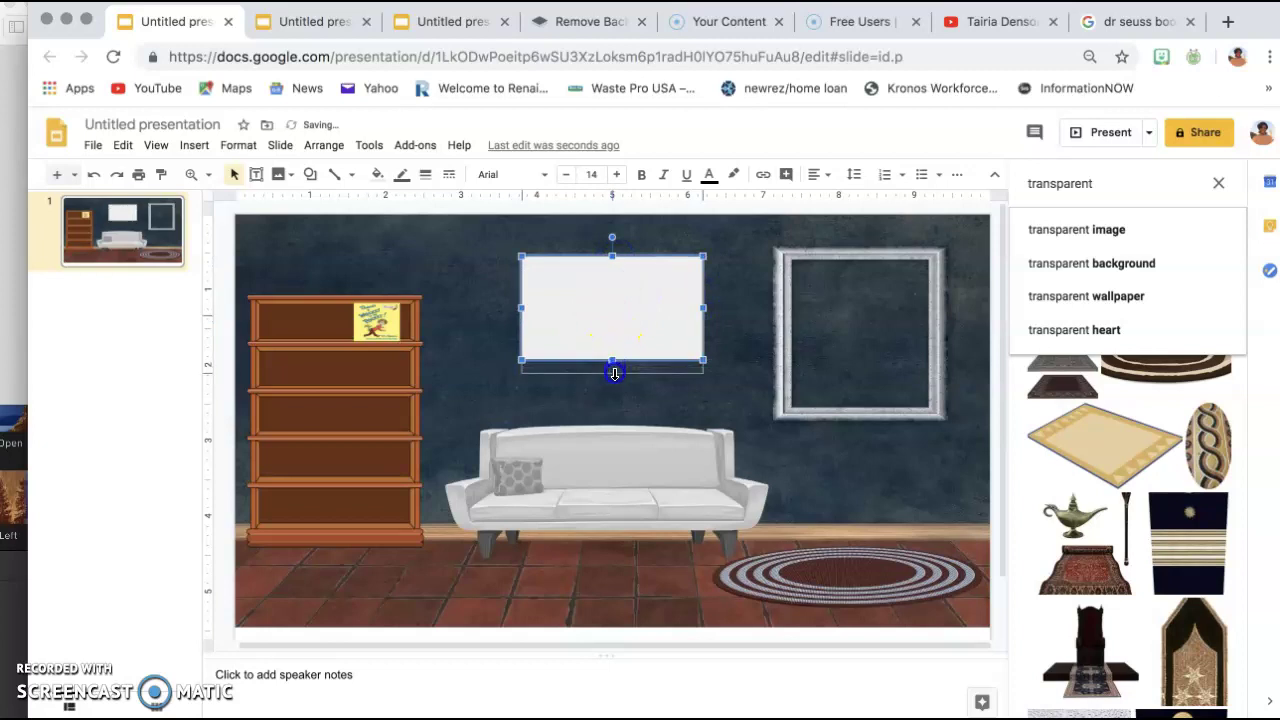
{"action": "left_click", "coordinate": [730, 277]}
{"action": "left_click", "coordinate": [609, 293]}
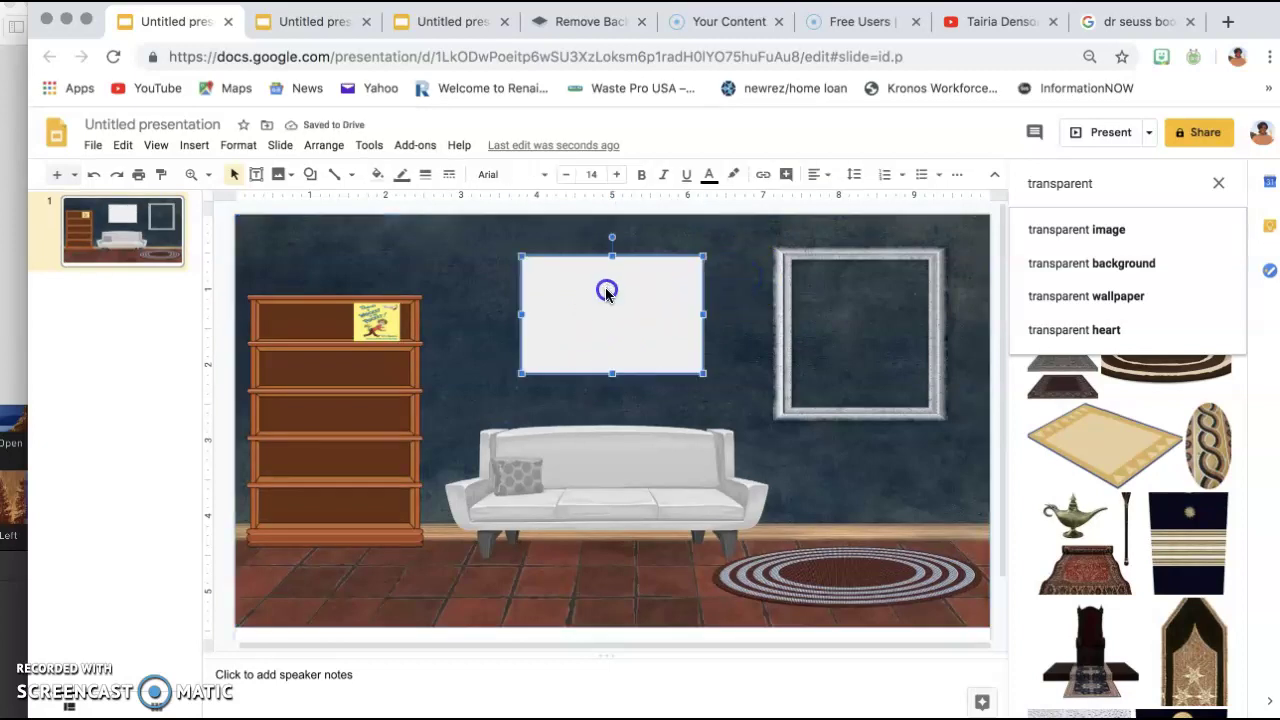
{"action": "left_click_drag", "start_coordinate": [607, 292], "coordinate": [606, 288]}
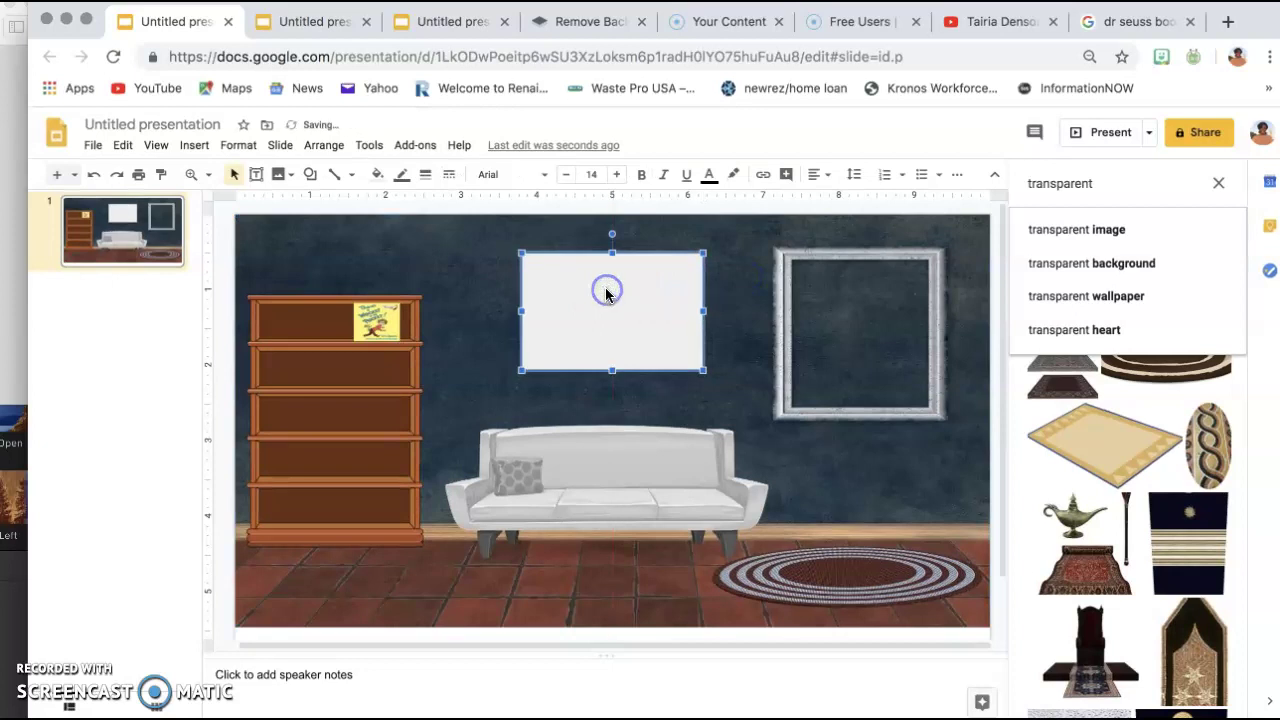
Add a text box over the blank sign and enter the teacher's name in possessive form followed by "Class".
{"action": "left_click", "coordinate": [195, 148]}
{"action": "left_click", "coordinate": [234, 197]}
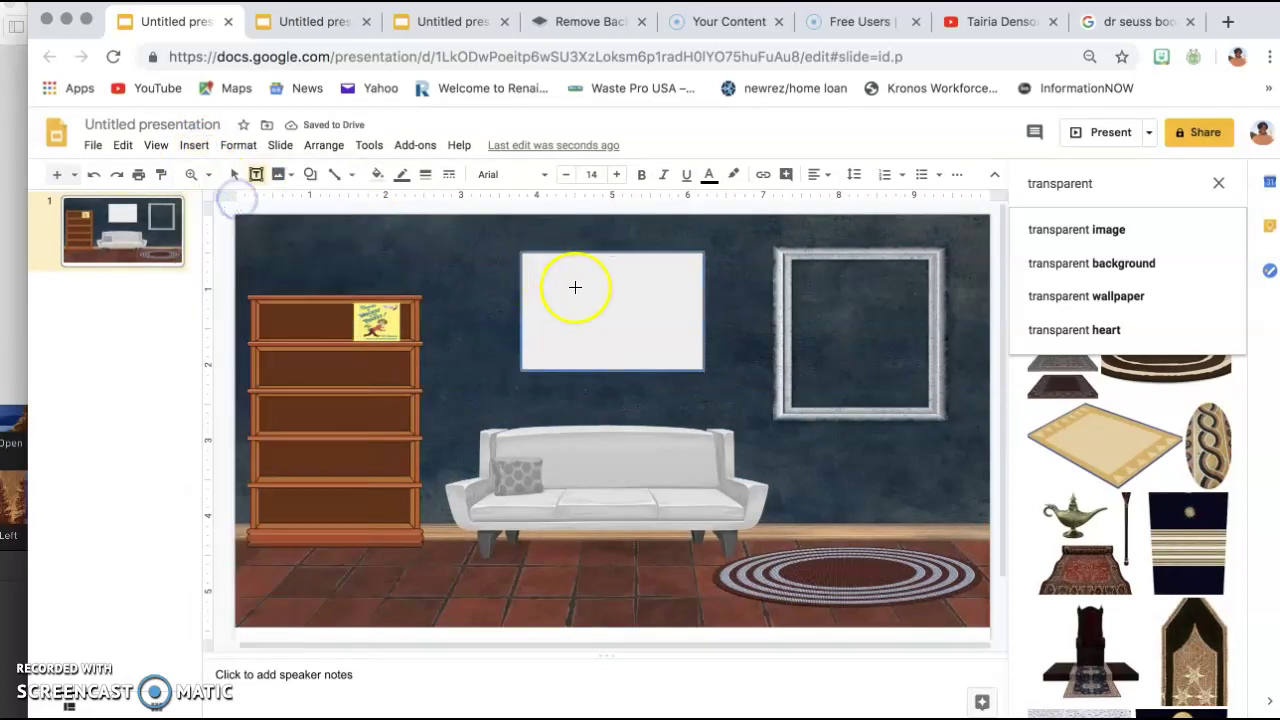
{"action": "left_click", "coordinate": [590, 292]}
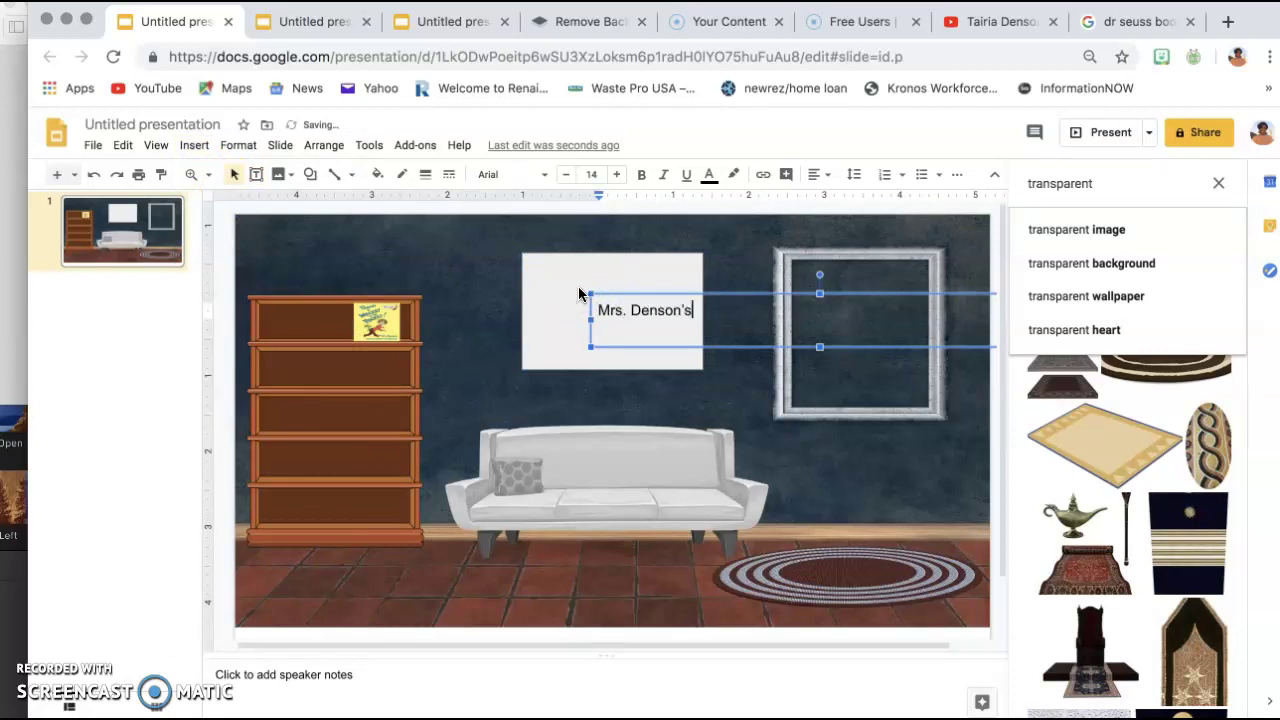
{"action": "type", "text": "Mrs. Denson's Class"}
Move the class title text box onto the sign, aligned with its left edge, and narrow the box.
{"action": "left_click", "coordinate": [603, 294]}
{"action": "left_click_drag", "start_coordinate": [777, 291], "coordinate": [698, 276]}
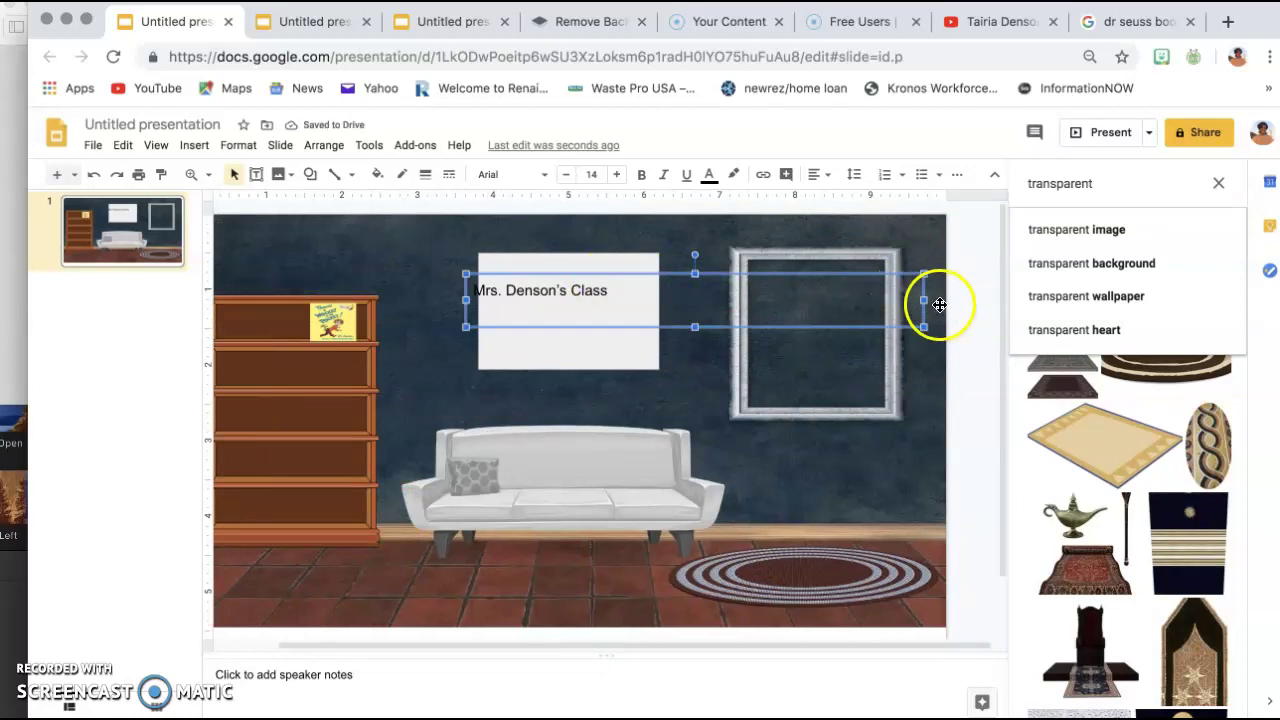
{"action": "left_click_drag", "start_coordinate": [886, 300], "coordinate": [794, 315]}
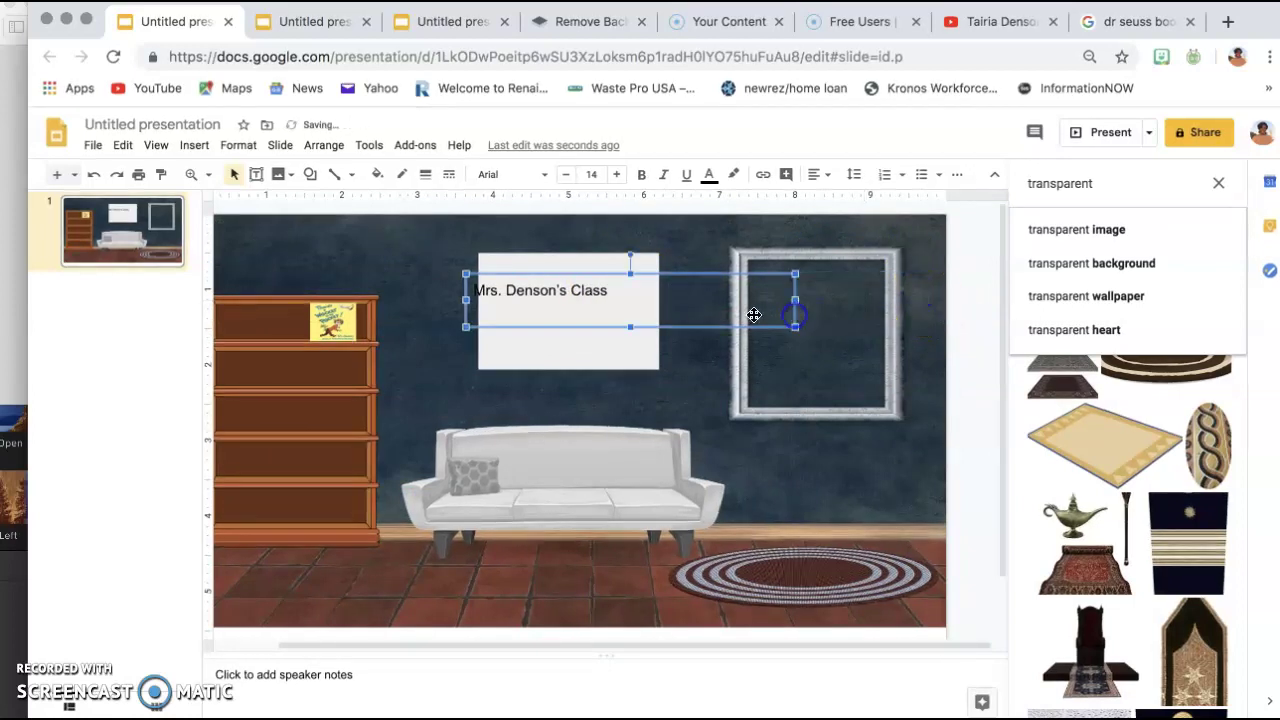
{"action": "left_click_drag", "start_coordinate": [613, 283], "coordinate": [623, 281]}
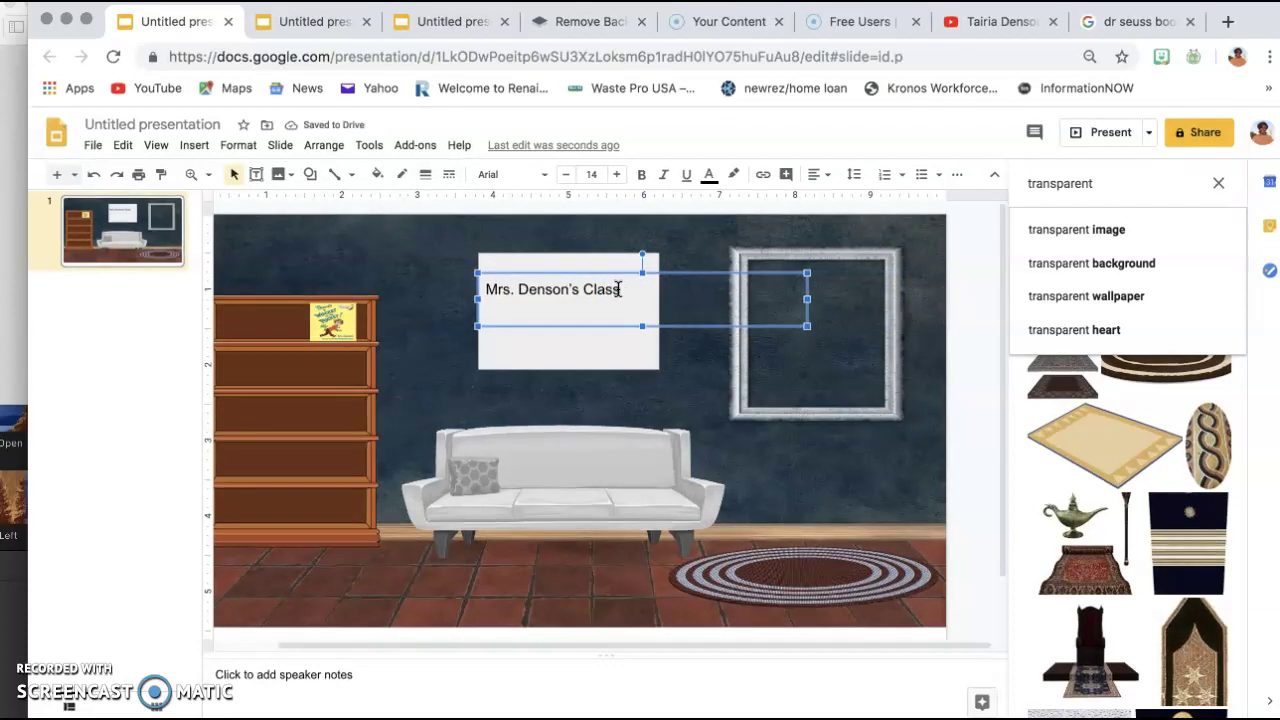
Set the font of the whole class title to Luckiest Guy.
{"action": "left_click_drag", "start_coordinate": [618, 289], "coordinate": [493, 290]}
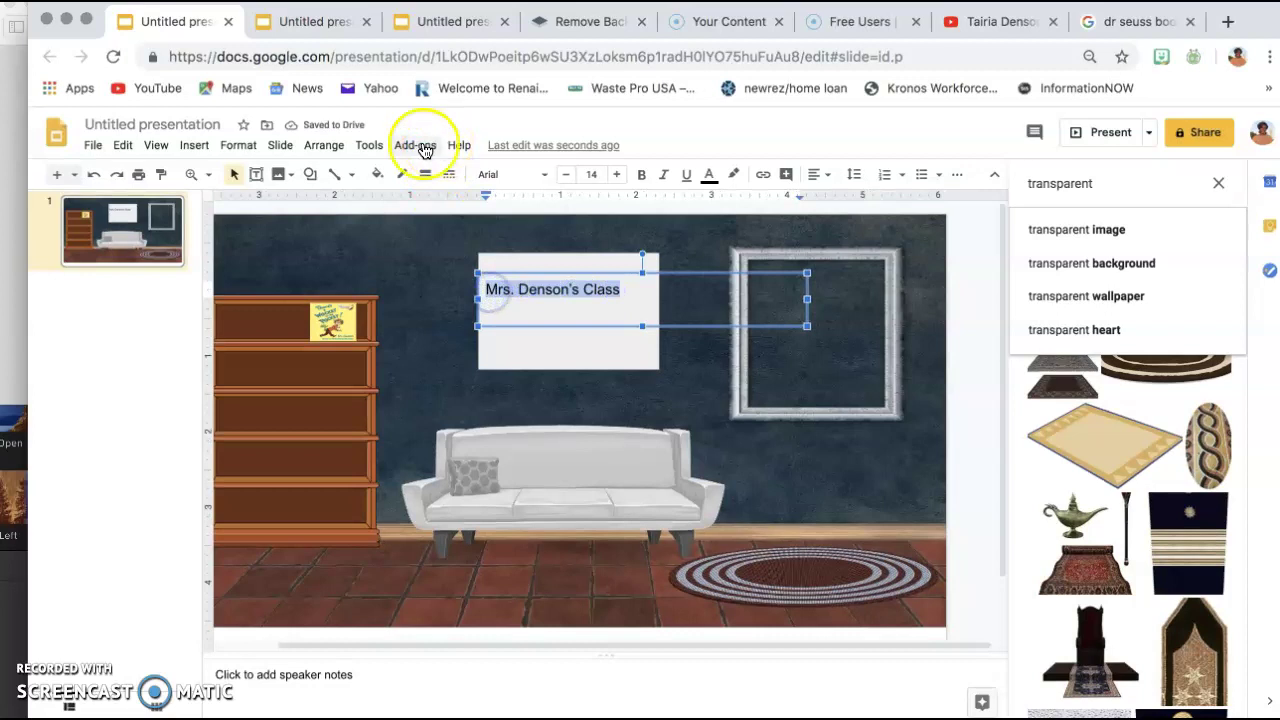
{"action": "left_click", "coordinate": [530, 176]}
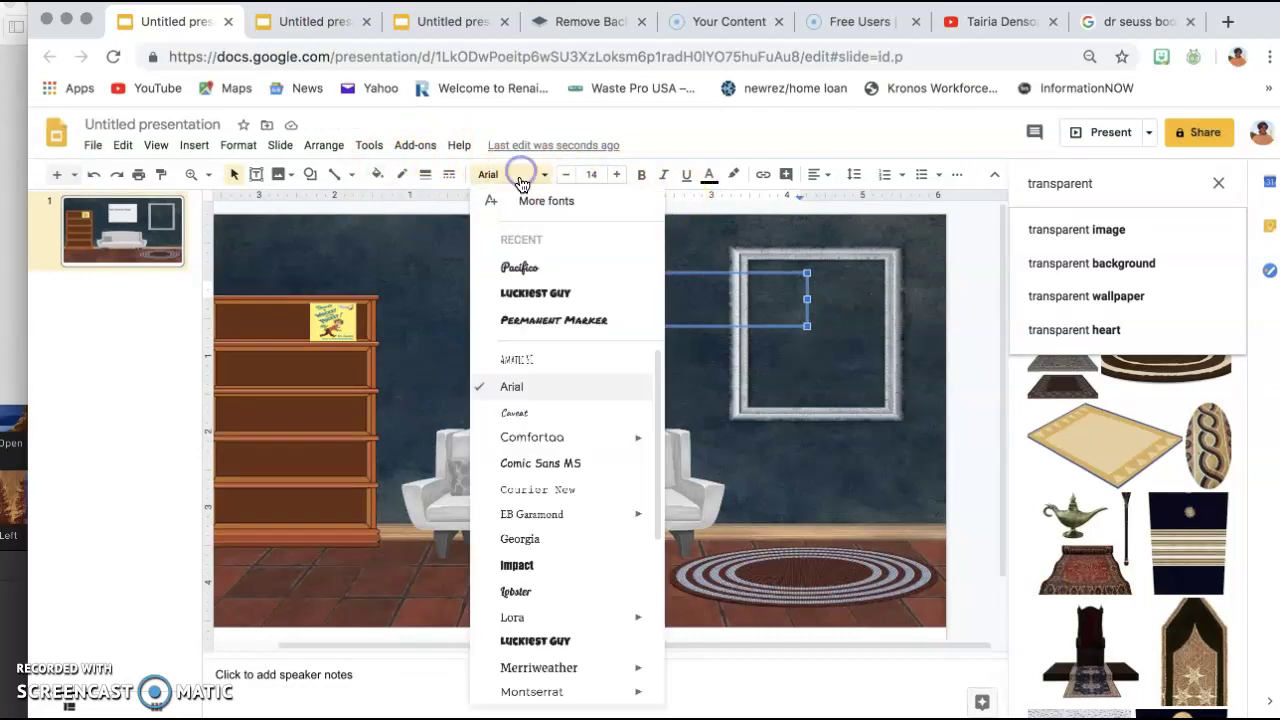
{"action": "left_click", "coordinate": [533, 291]}
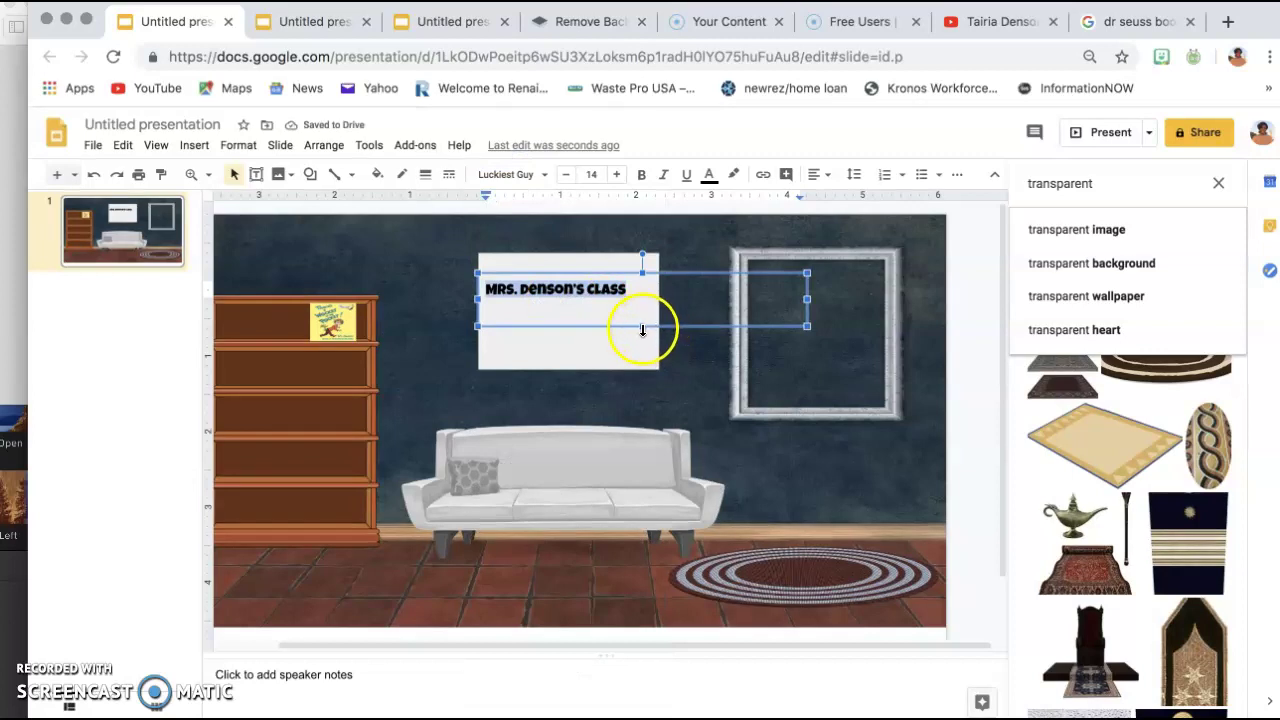
Make the class title text box taller and shift it slightly right so the title is centered across the sign.
{"action": "left_click_drag", "start_coordinate": [642, 326], "coordinate": [642, 349]}
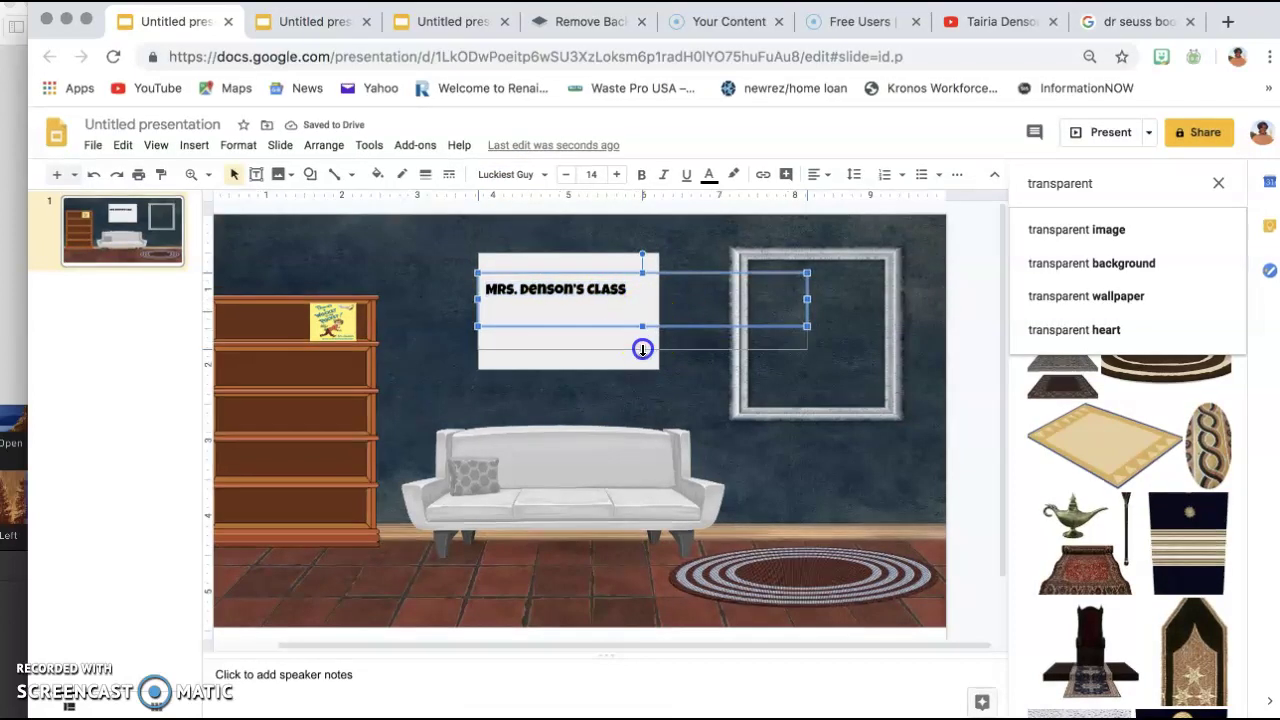
{"action": "left_click", "coordinate": [597, 279]}
{"action": "left_click_drag", "start_coordinate": [597, 279], "coordinate": [609, 277]}
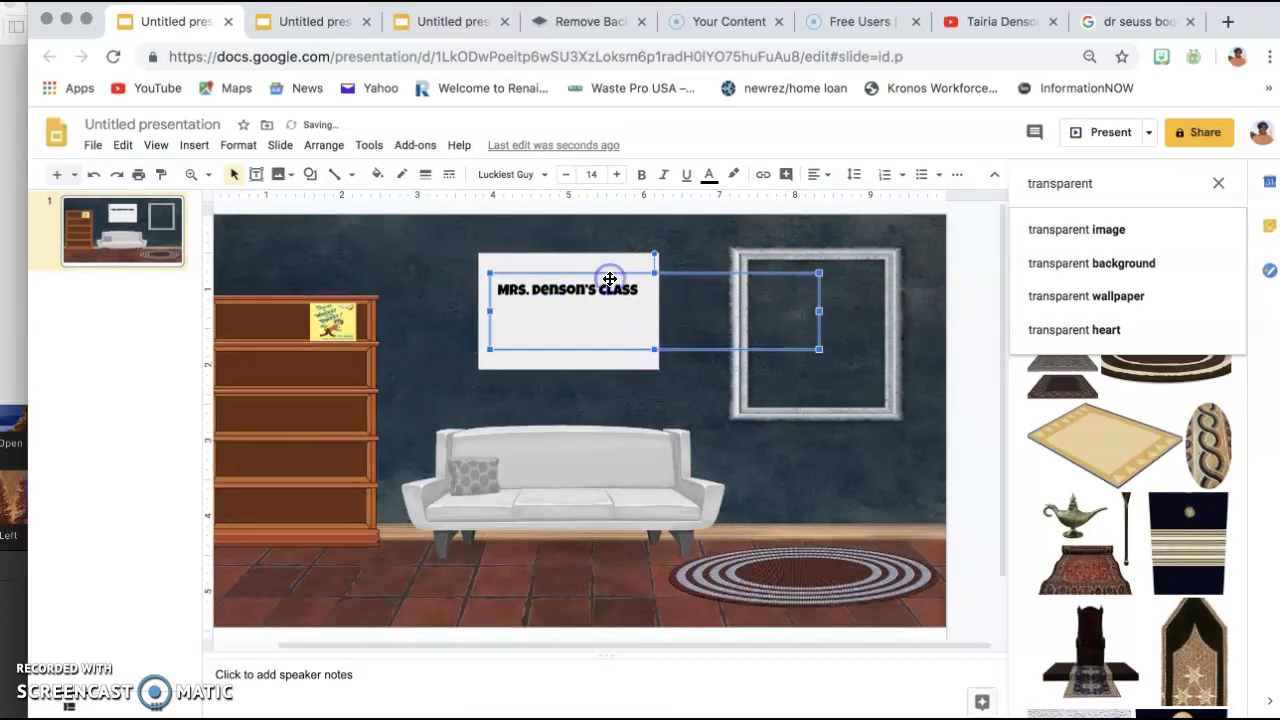
{"action": "left_click", "coordinate": [766, 346]}
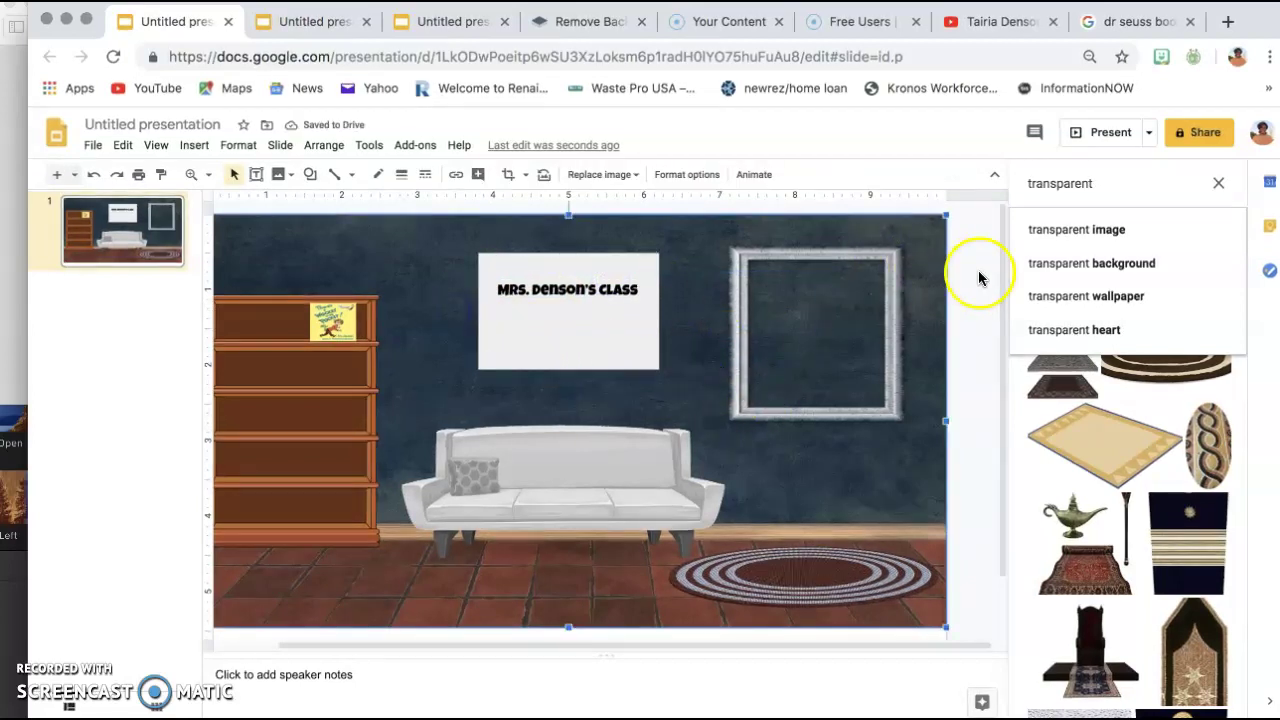
{"action": "left_click", "coordinate": [911, 389]}
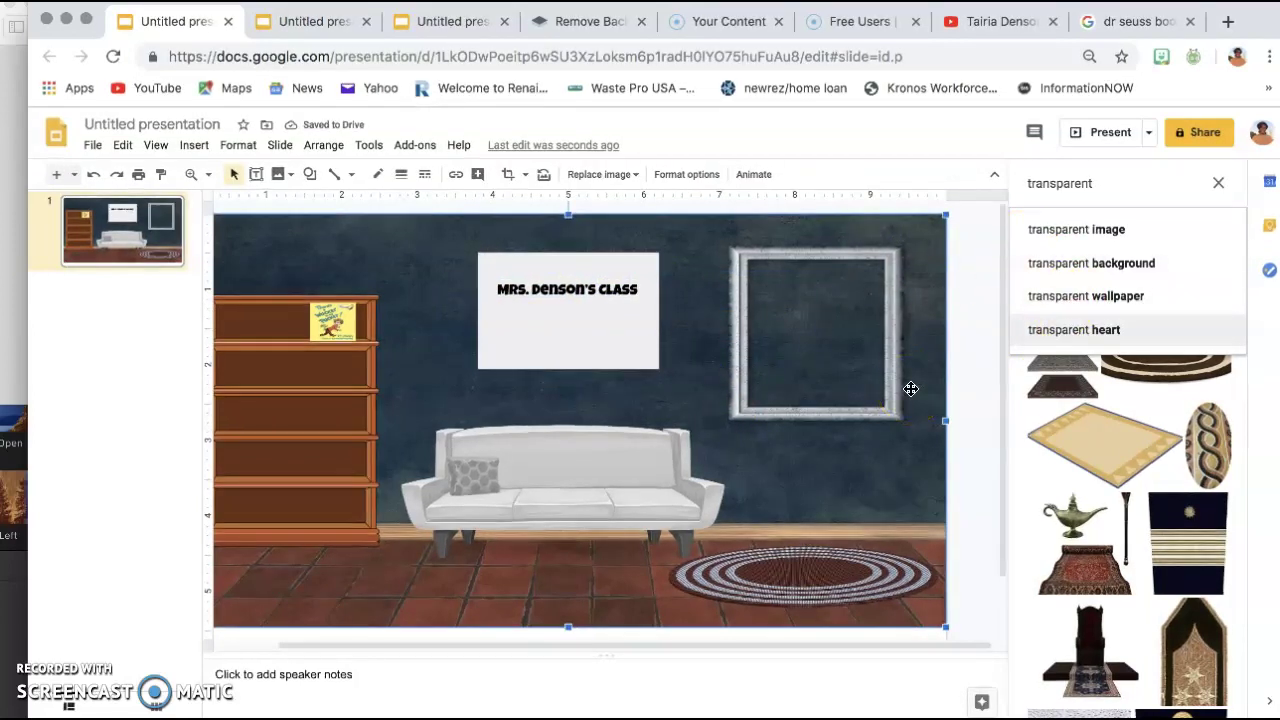
{"action": "left_click", "coordinate": [763, 400]}
{"action": "left_click", "coordinate": [683, 390]}
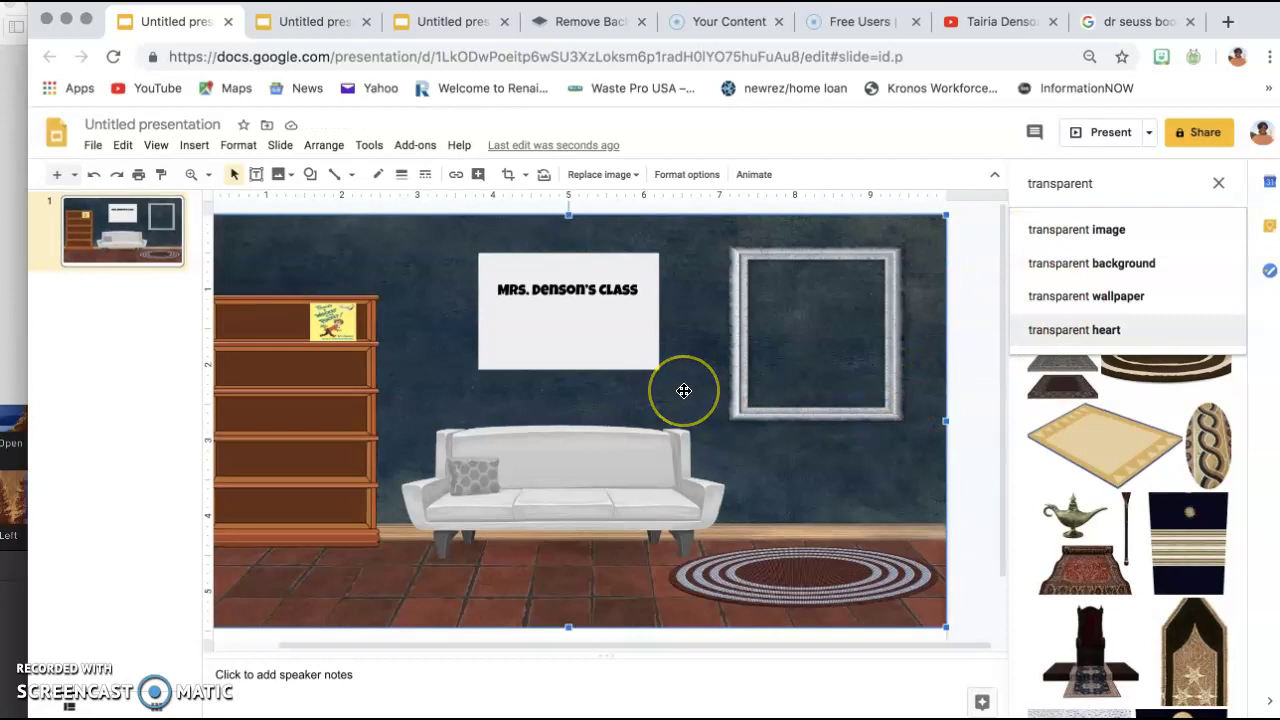
{"action": "left_click", "coordinate": [563, 393]}
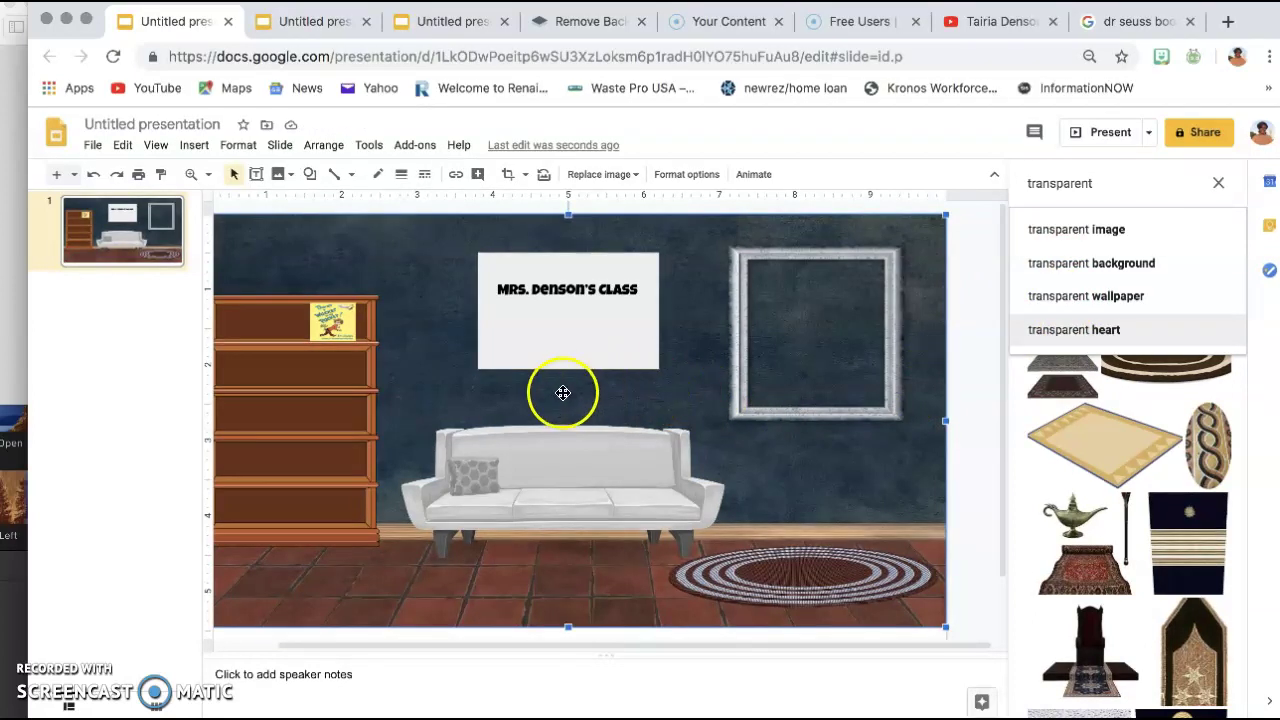